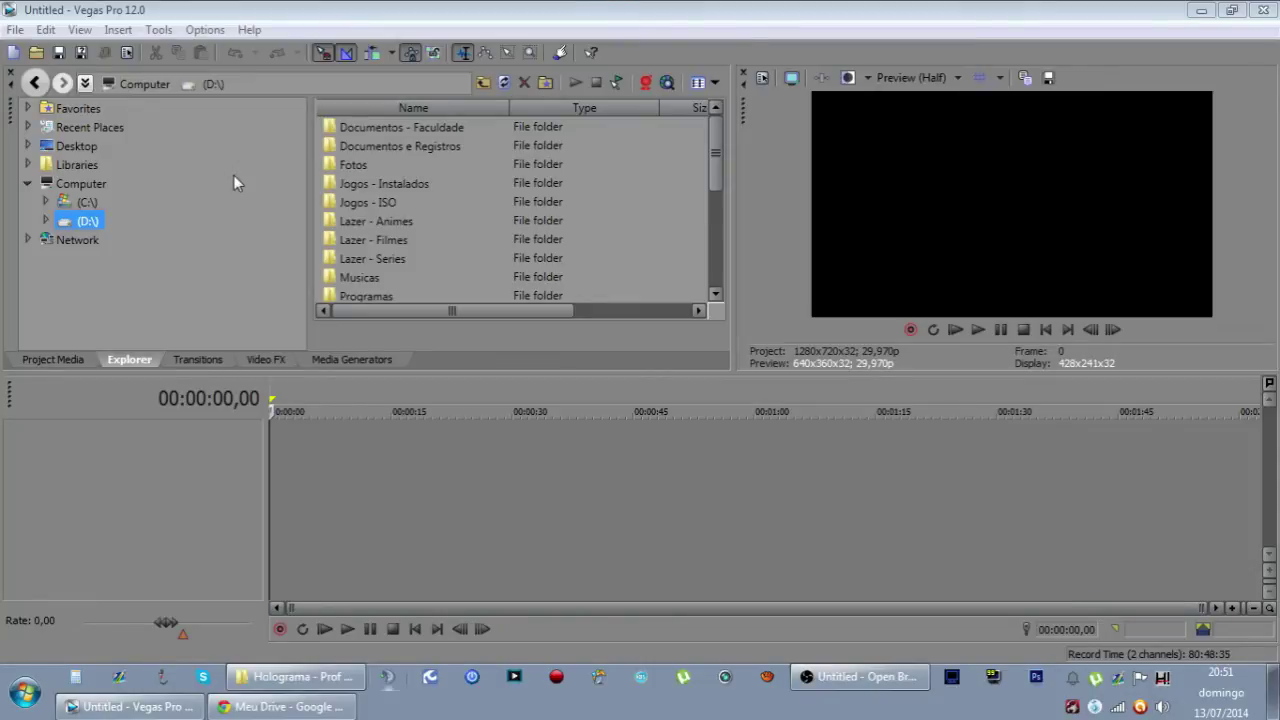
left_click(80, 30)
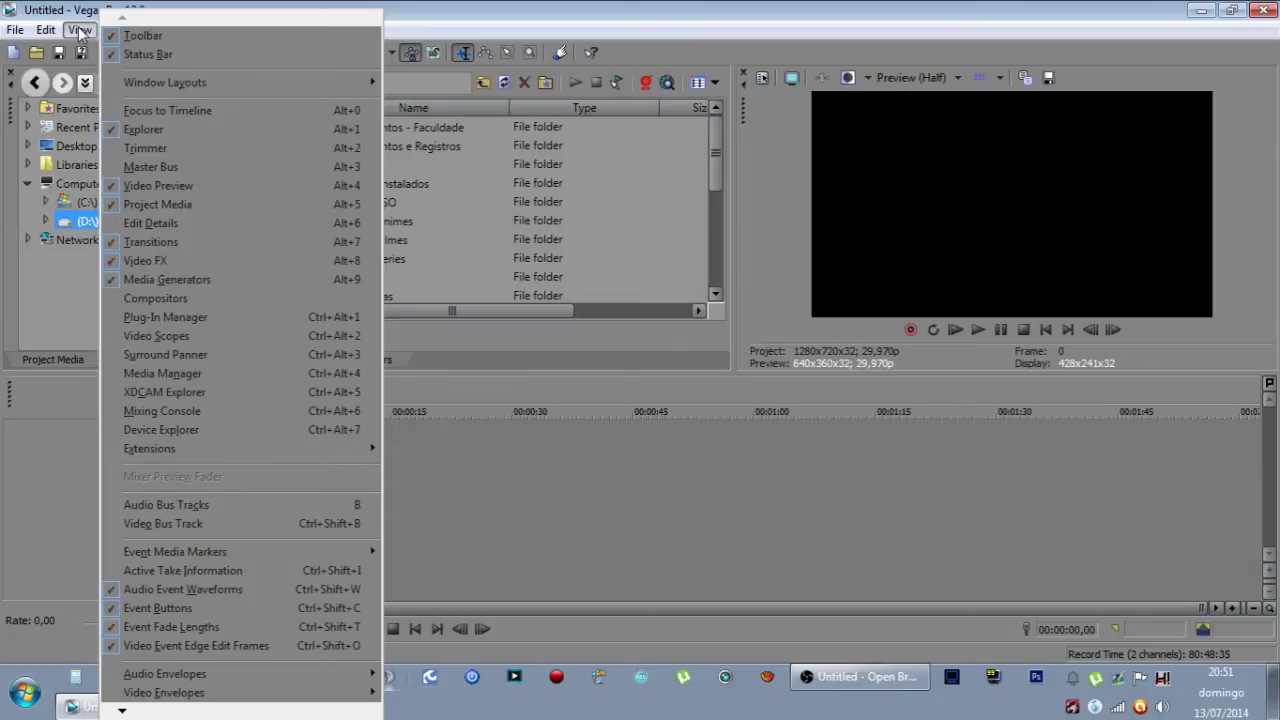
left_click(562, 478)
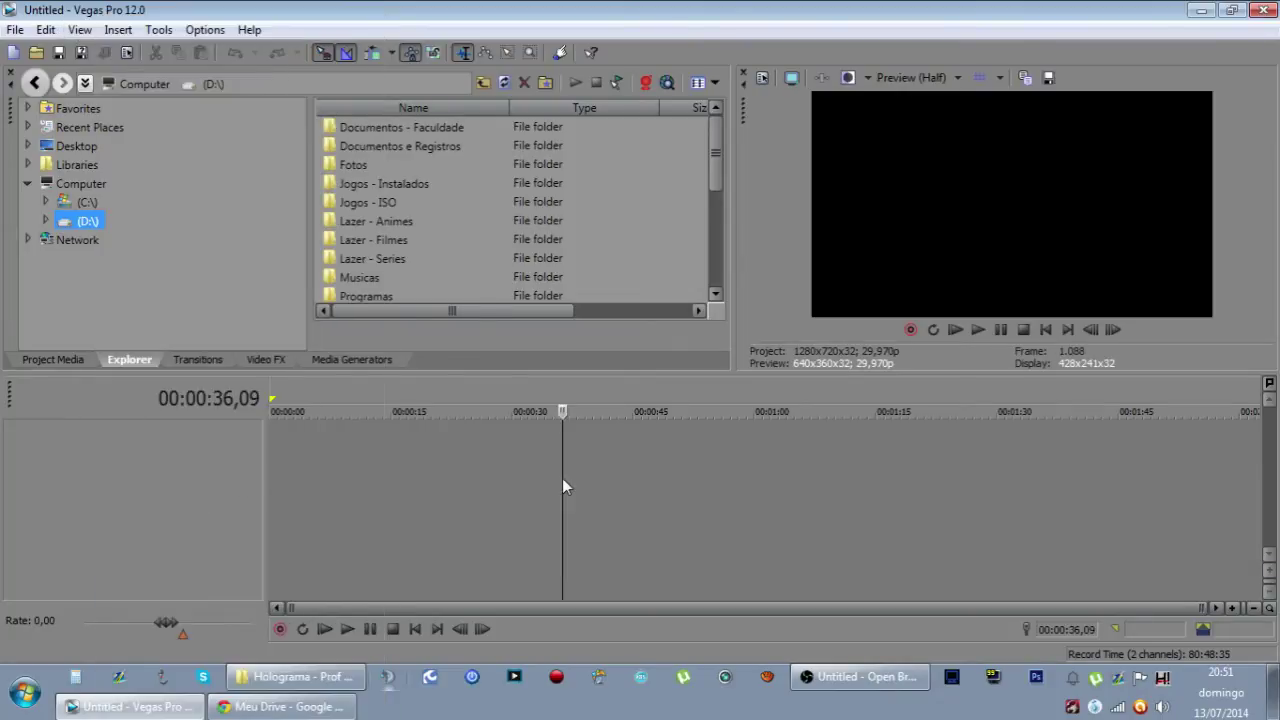
left_click(415, 629)
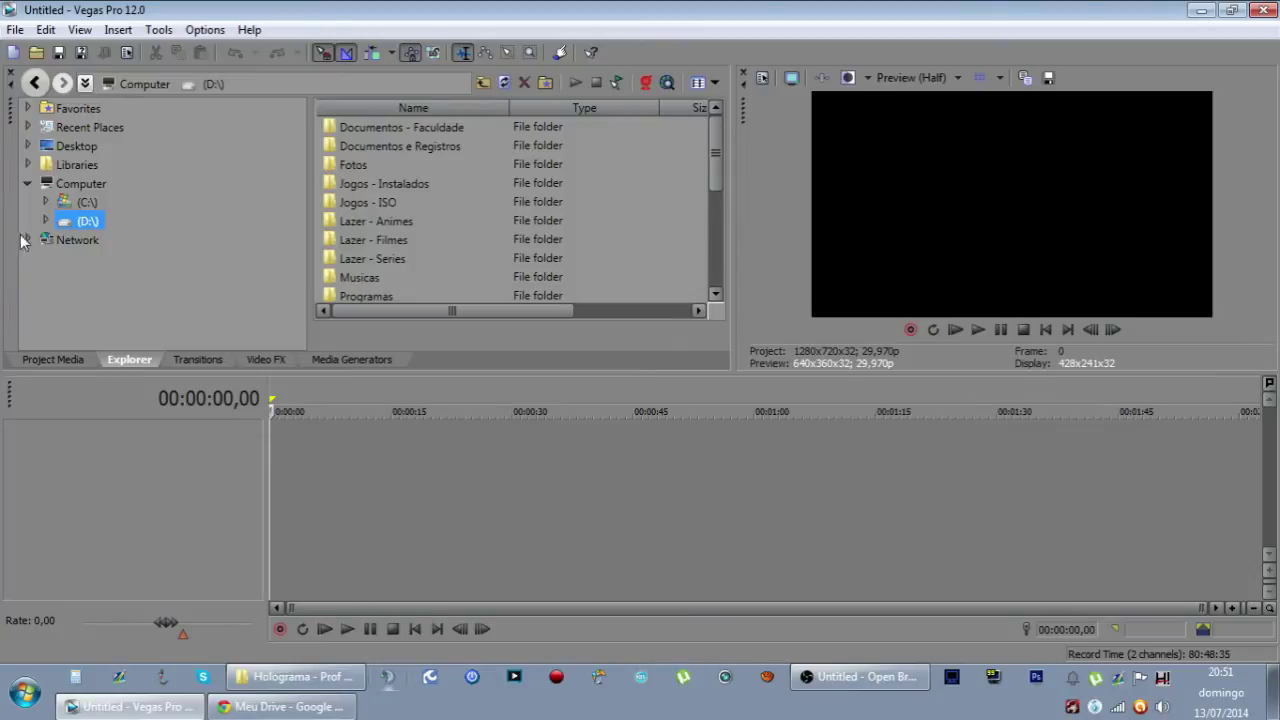
- Browse to the Holograma folder under Libraries > Pictures and narrow the Type column of the file list
left_click(27, 165)
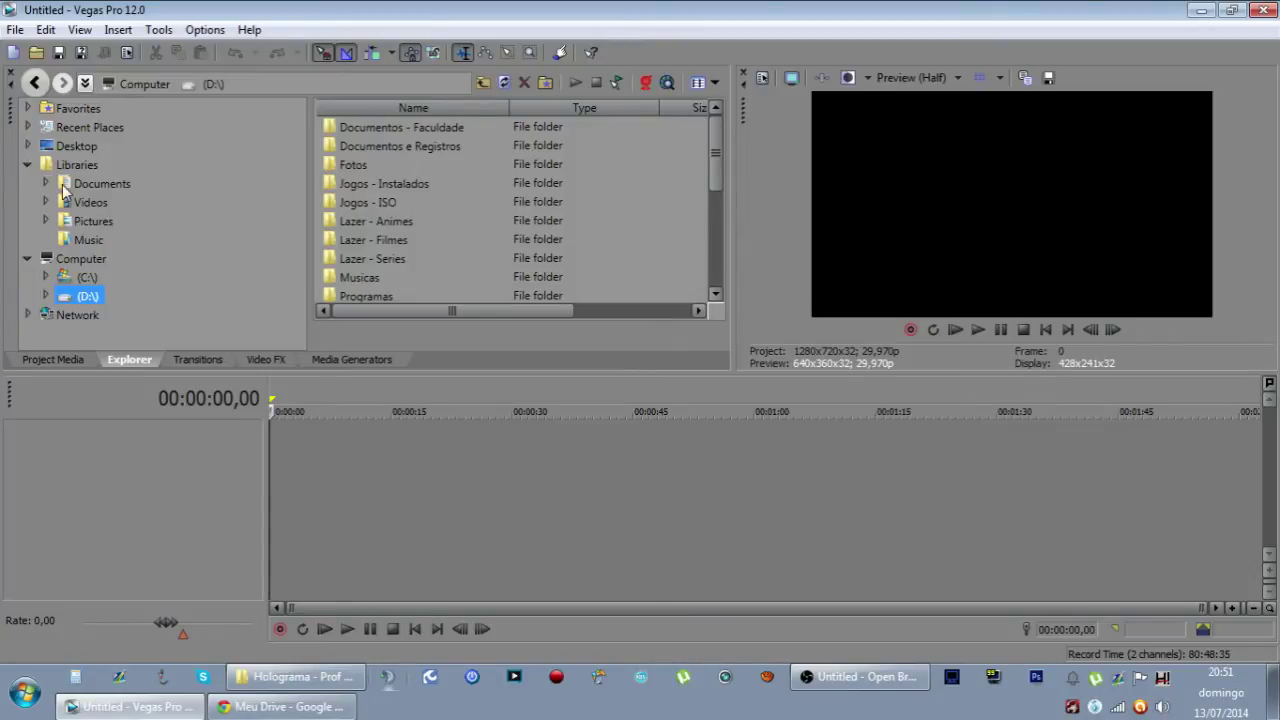
left_click(45, 221)
left_click(130, 240)
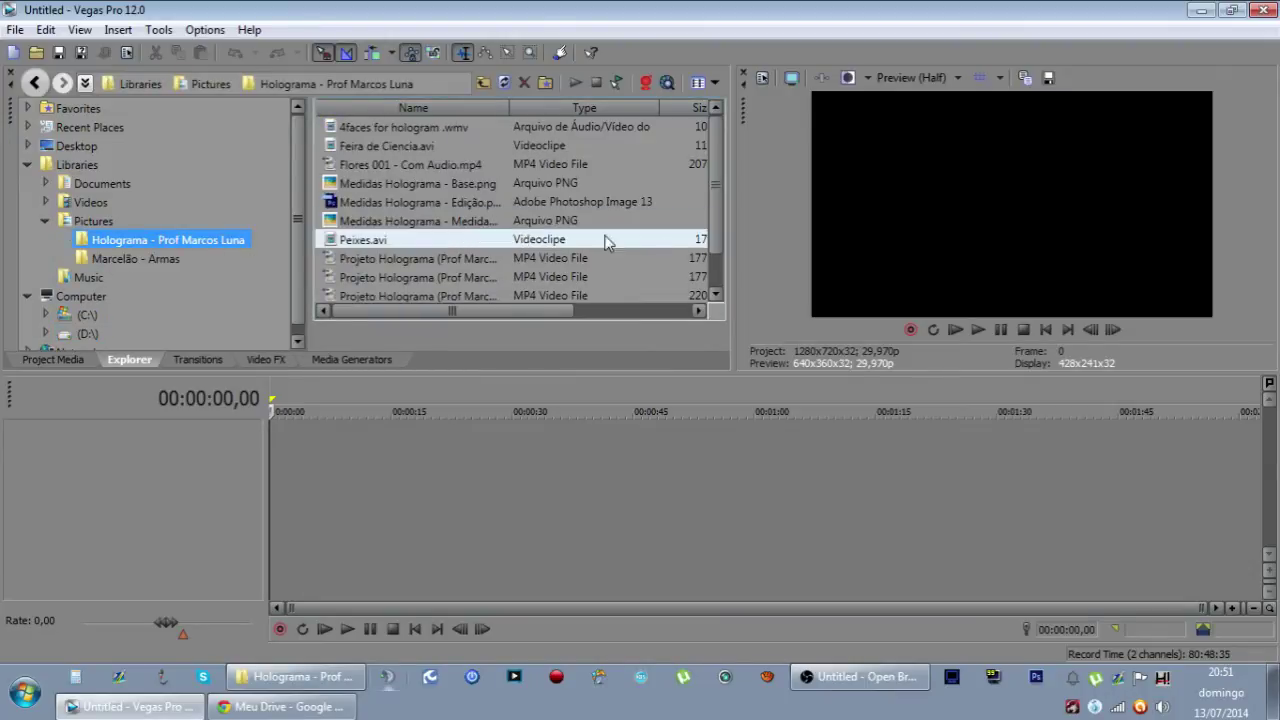
left_click_drag(655, 108, 622, 108)
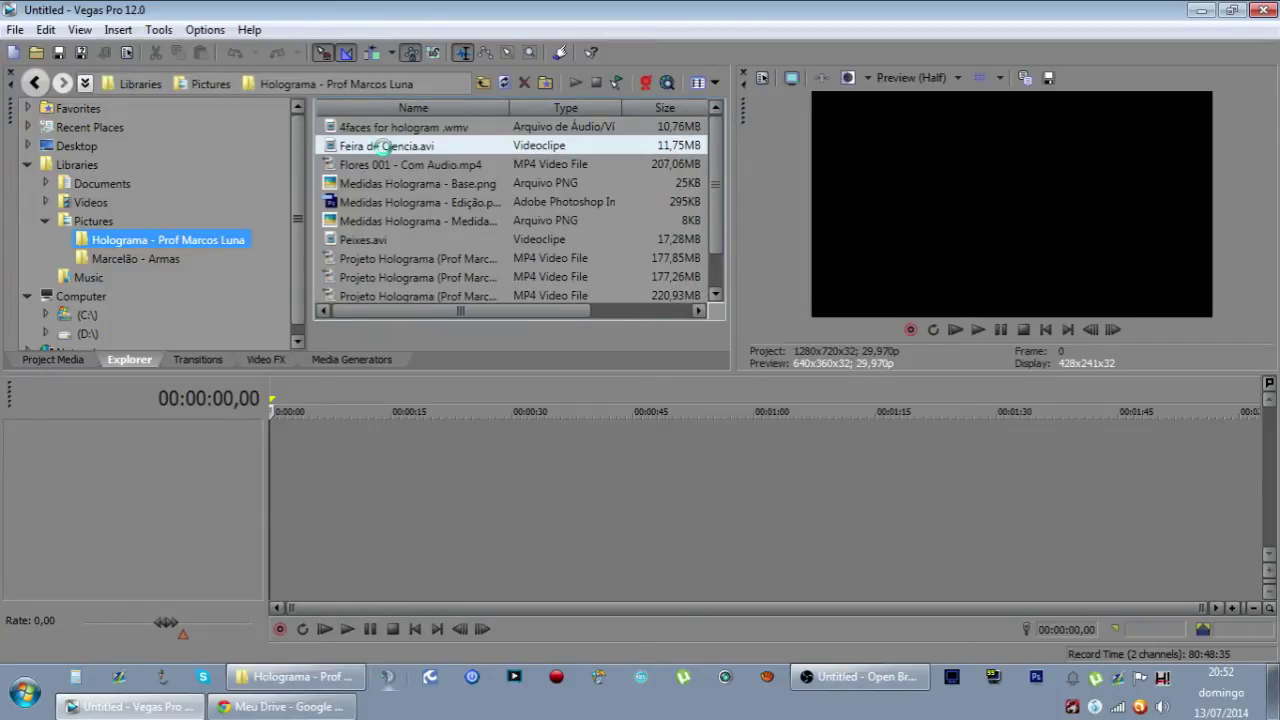
- Preview the Feira de Ciencia.avi clip from the Holograma folder, then stop its playback
left_click(385, 147)
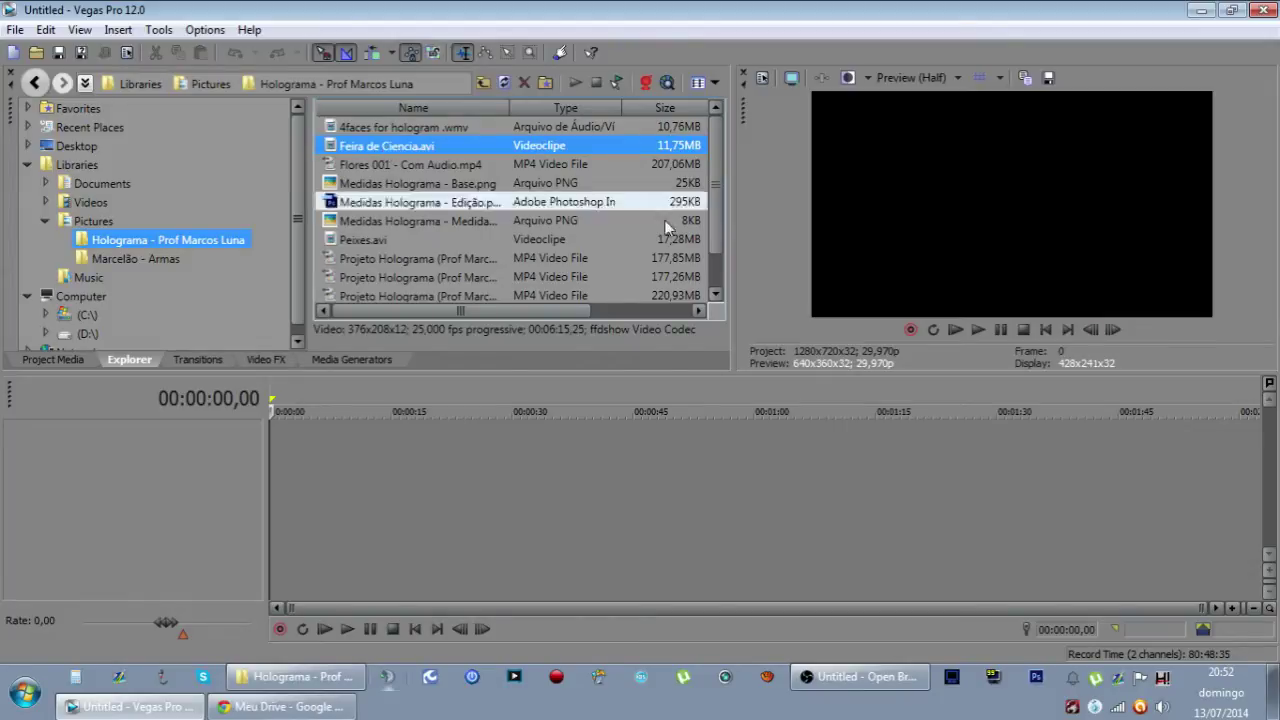
key("space")
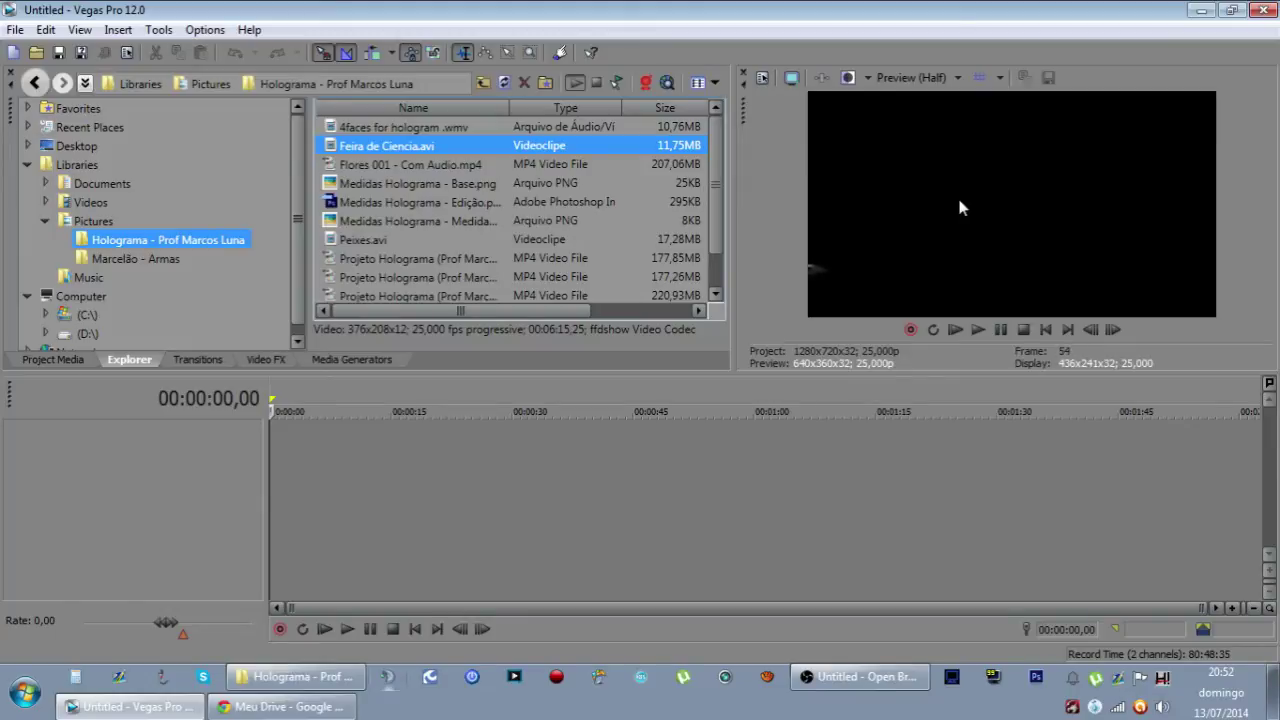
key("space")
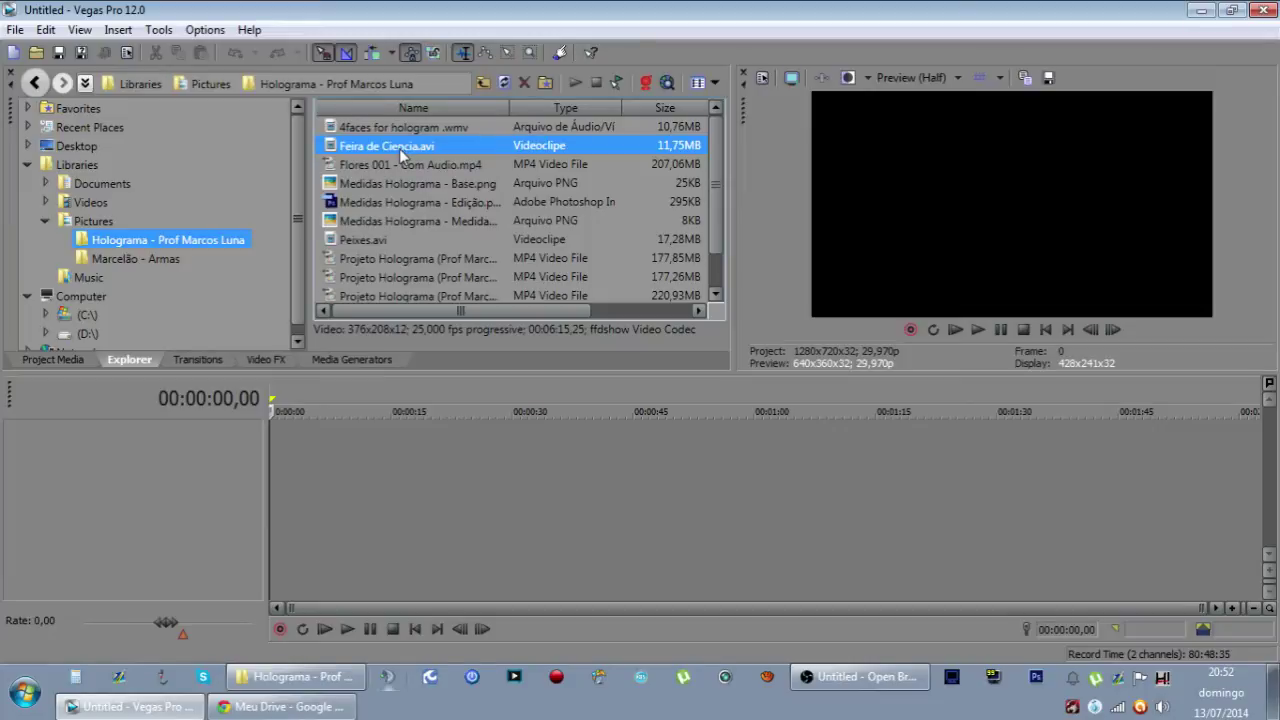
- Place Feira de Ciencia.avi at the very start of the timeline, matching the project video settings to the clip
left_click_drag(398, 147, 472, 414)
left_click_drag(299, 470, 299, 470)
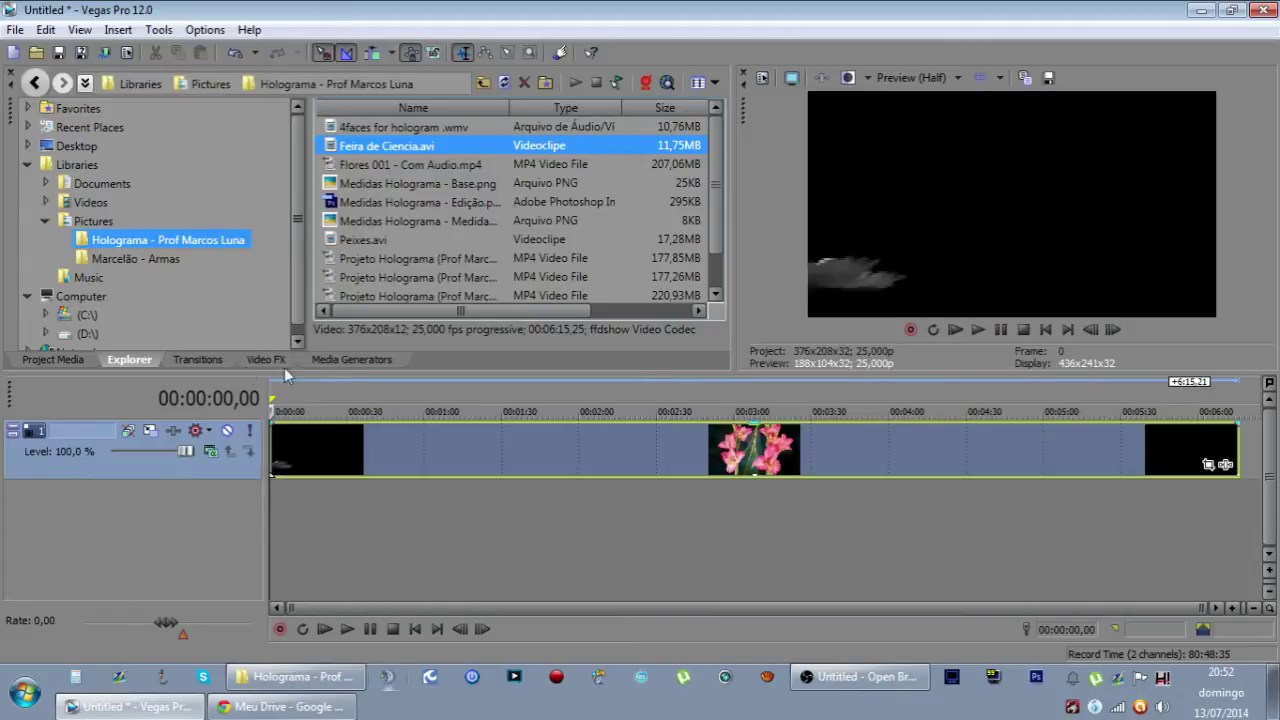
left_click_drag(532, 461, 380, 457)
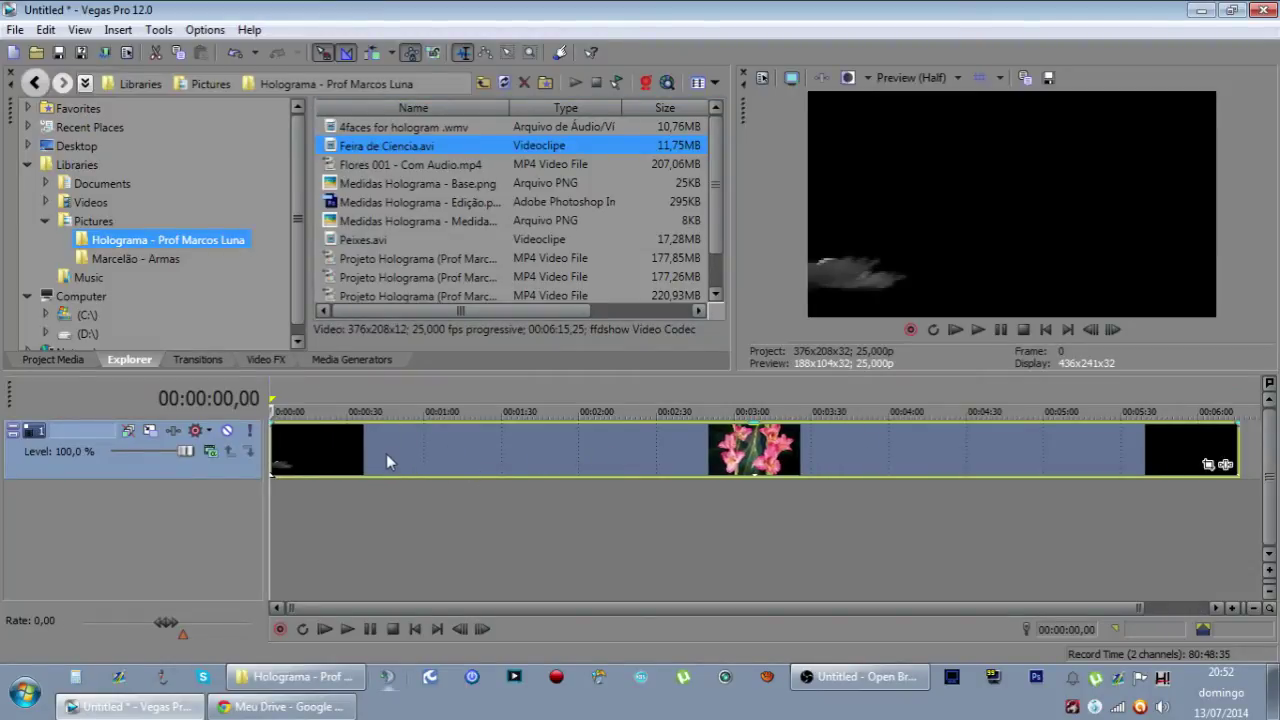
- Move the playhead to about 3:45 in the flower footage and set the preview quality to Best (Full)
left_click_drag(520, 415, 852, 431)
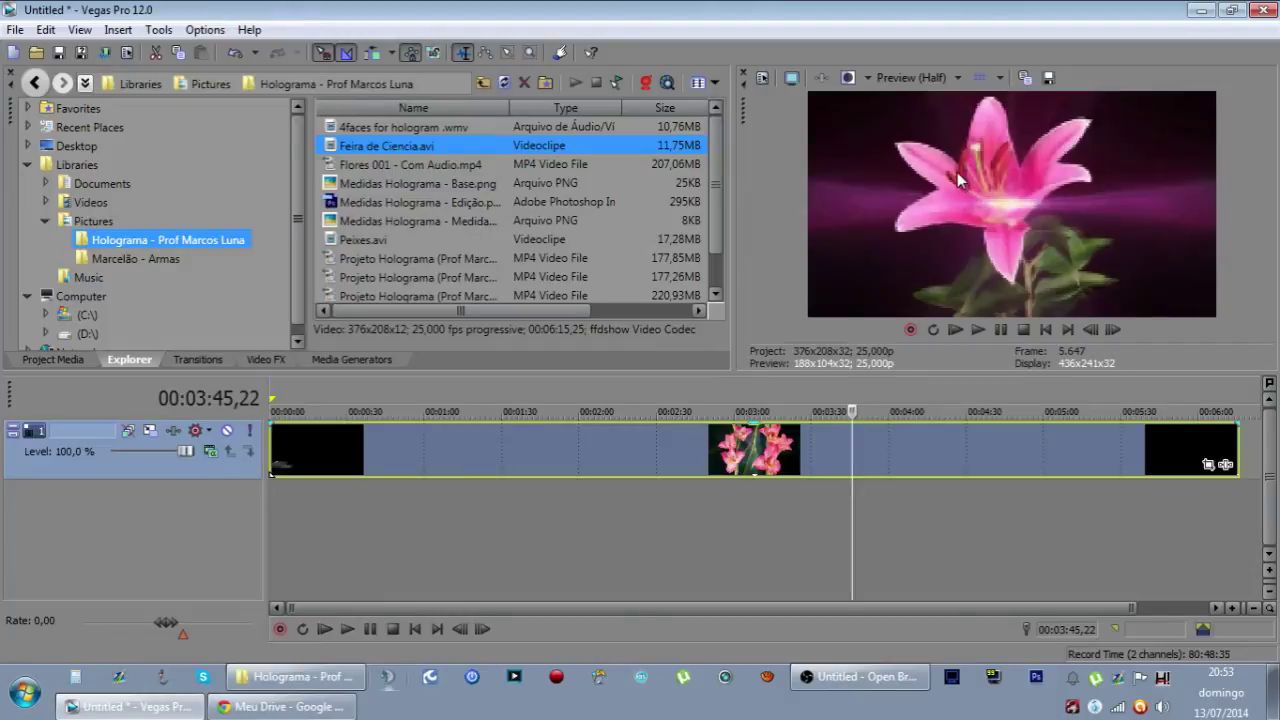
left_click(910, 80)
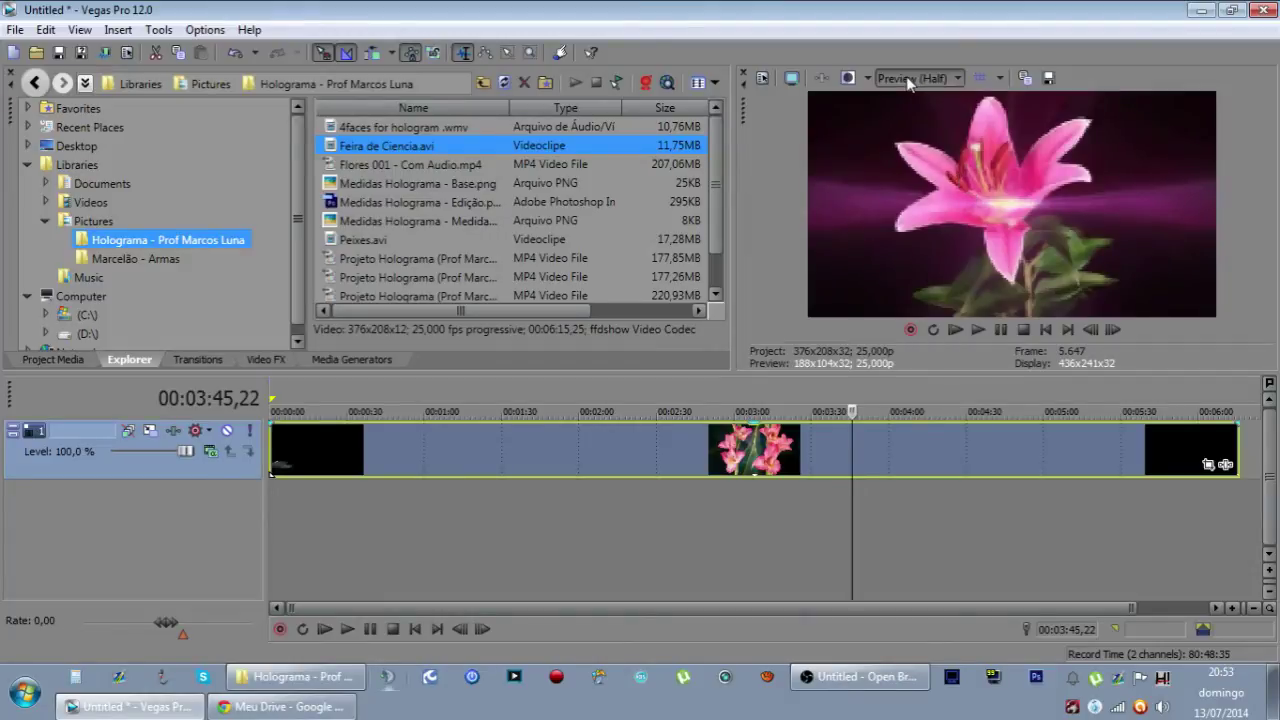
mouse_move(929, 158)
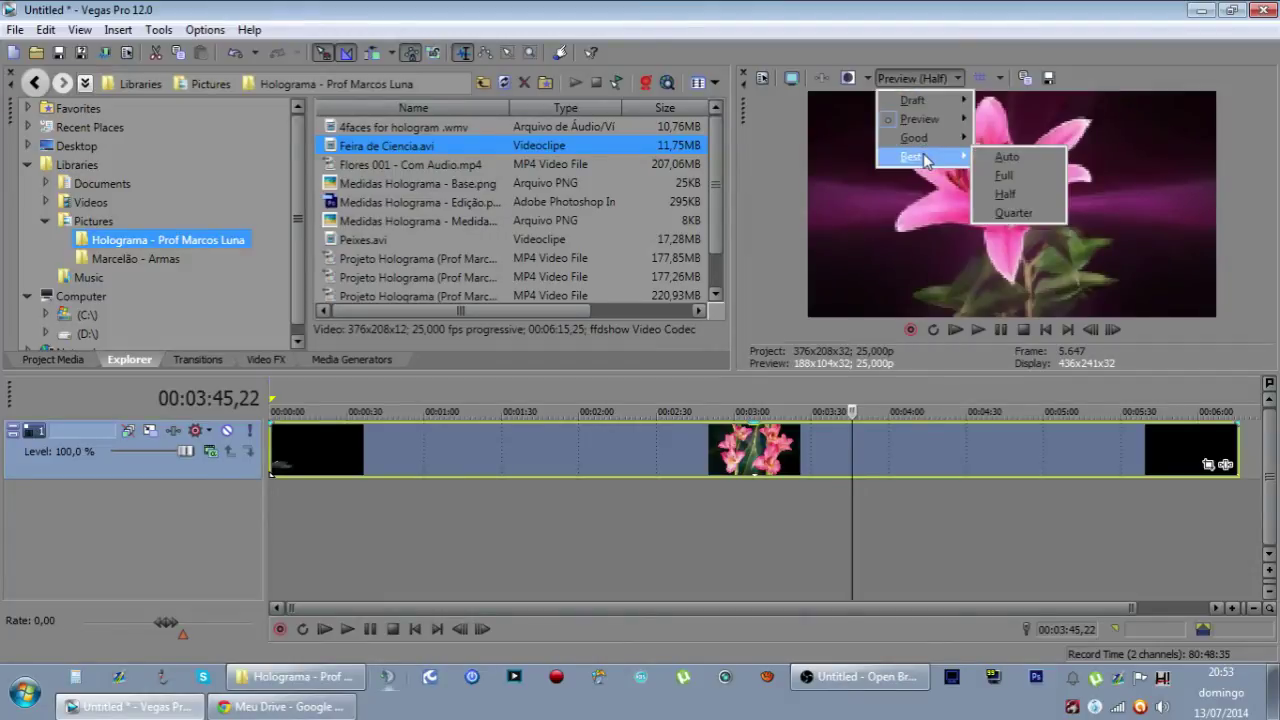
left_click(1005, 176)
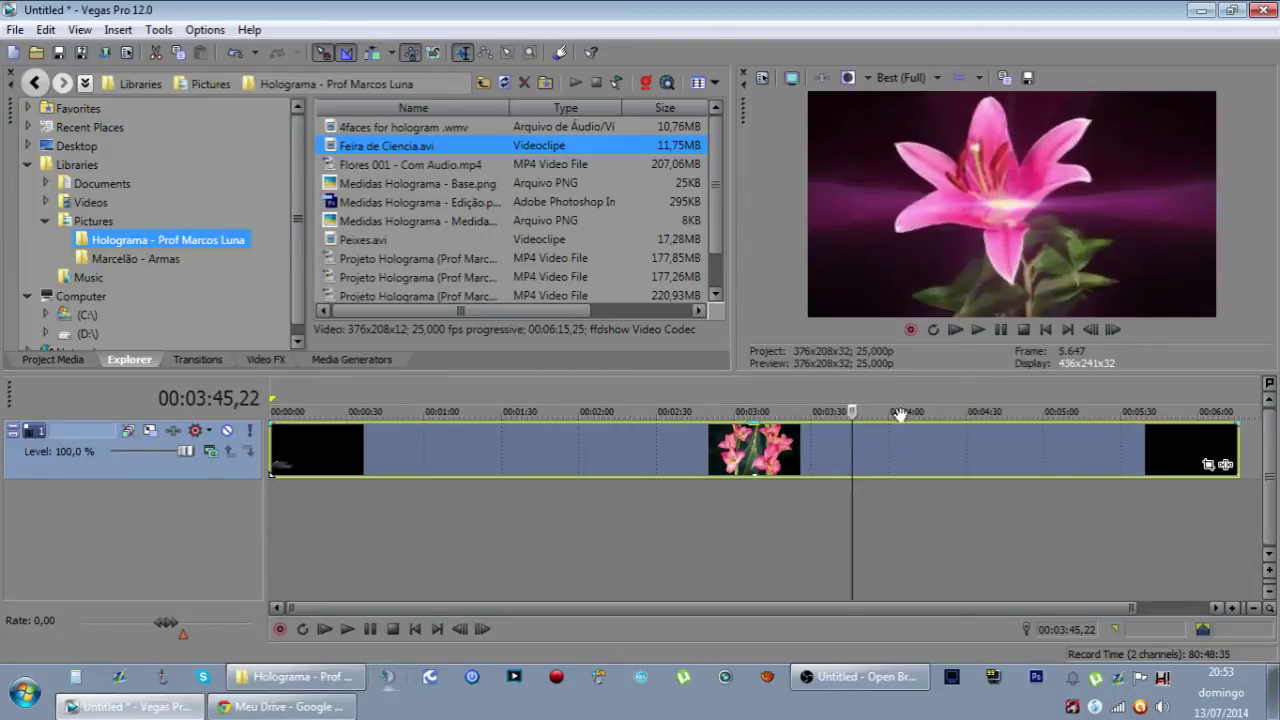
- Play the clip on the timeline from about 3:01 to check it, then stop playback
left_click(737, 465)
key("space")
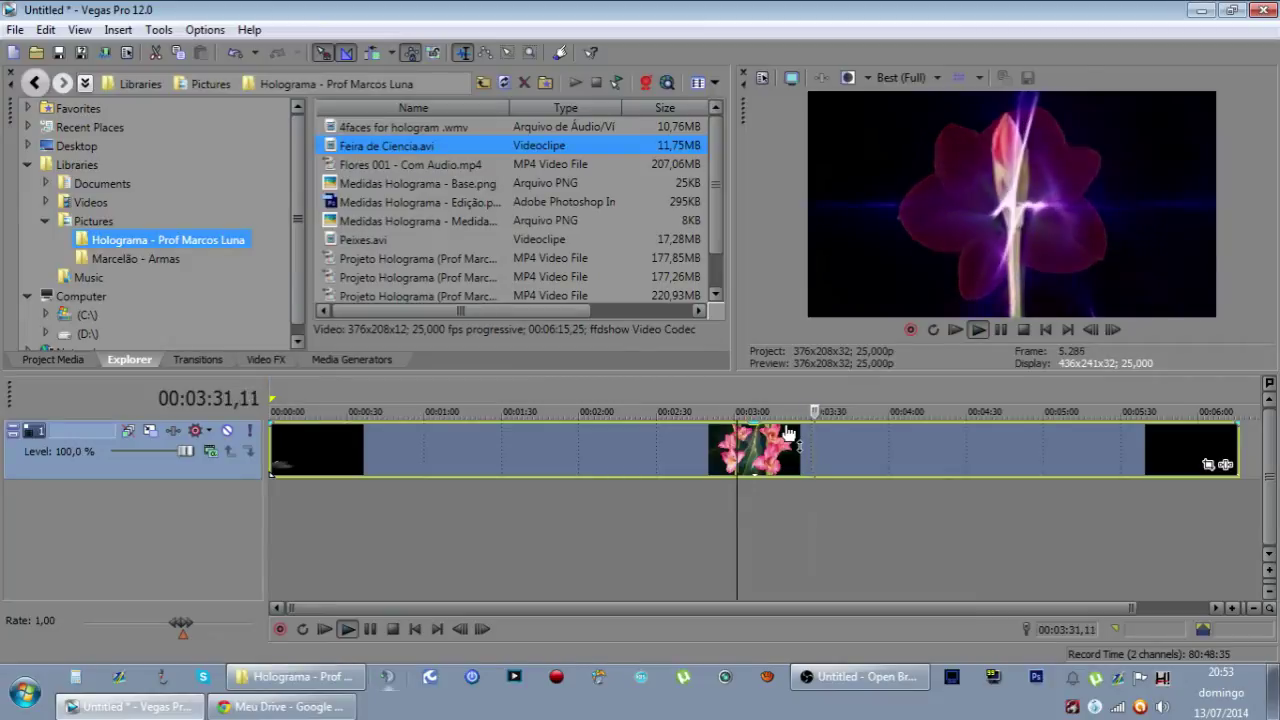
key("space")
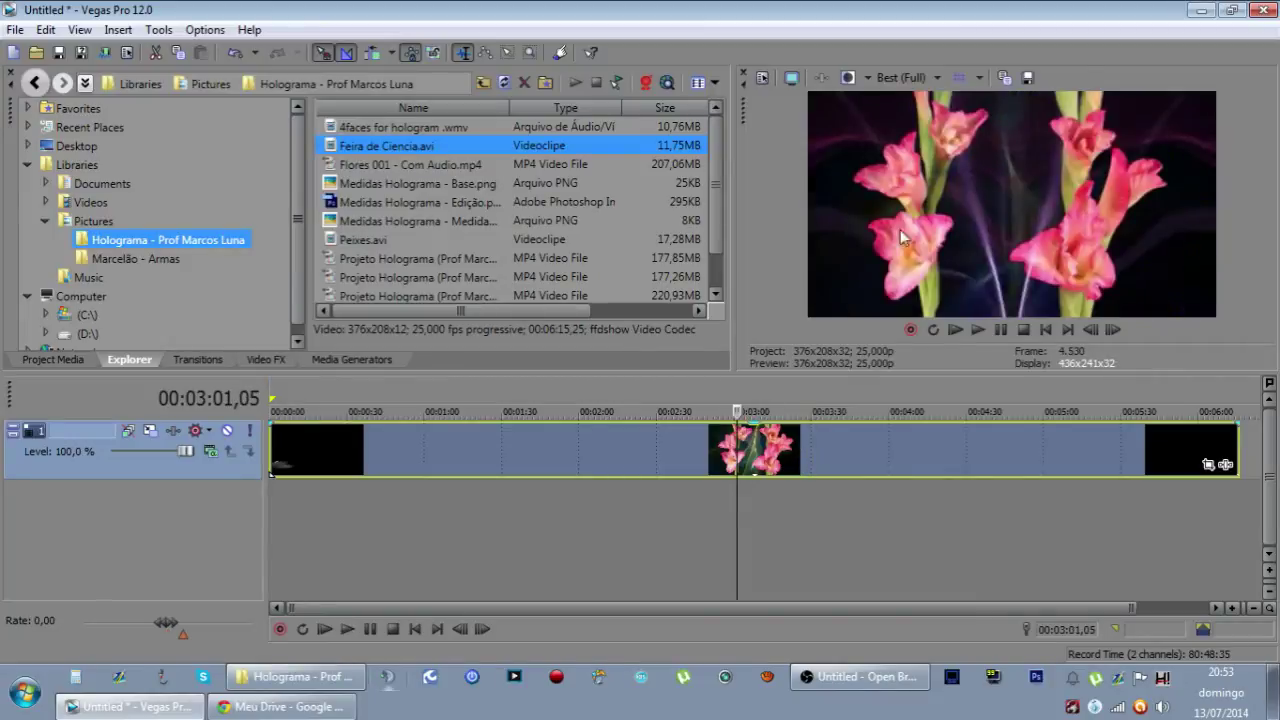
- Set the video preview quality to Preview (Half)
left_click(905, 78)
mouse_move(957, 125)
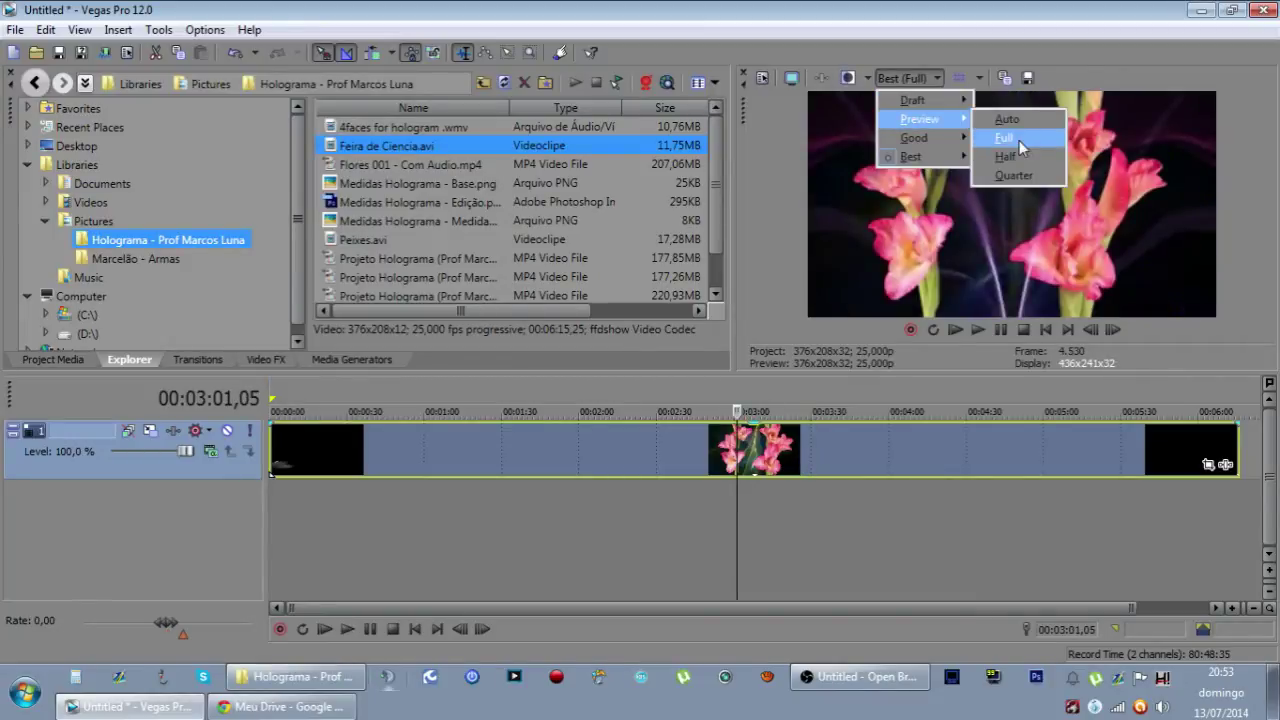
left_click(1017, 150)
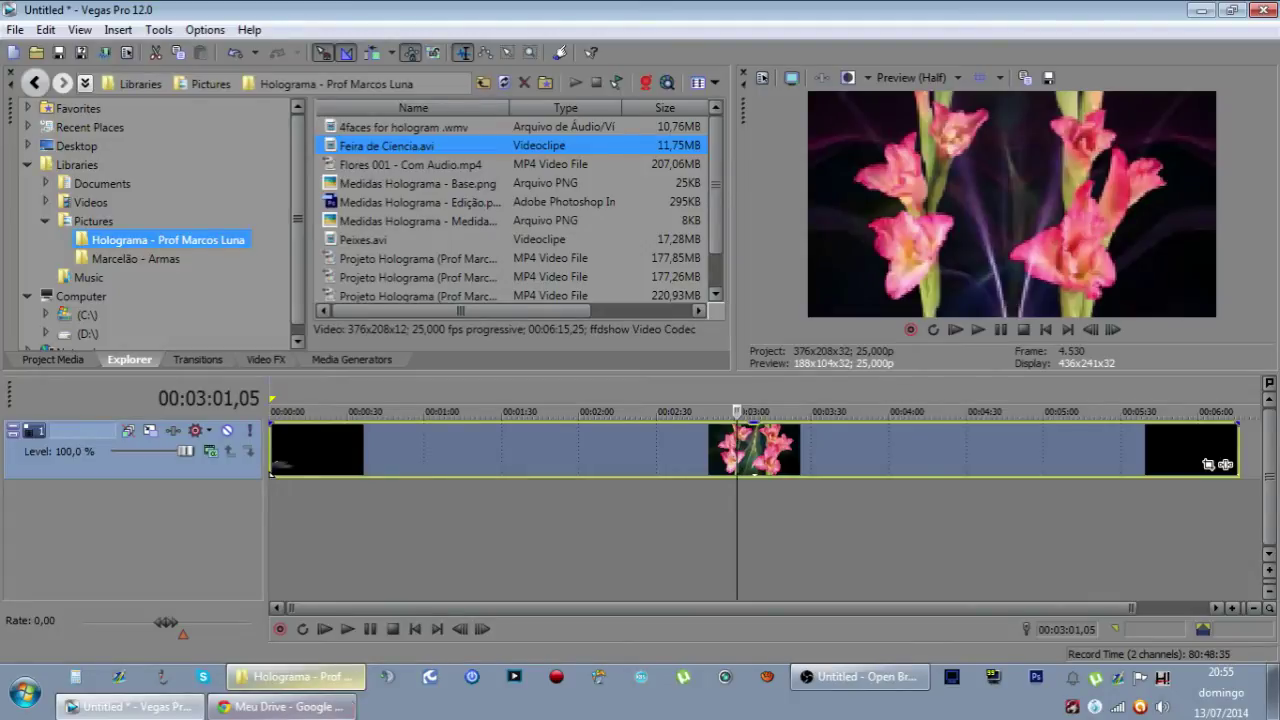
- Switch to the Holograma folder in Windows Explorer and view the Medidas Holograma - Medida Errada image, closing it when done
left_click(340, 678)
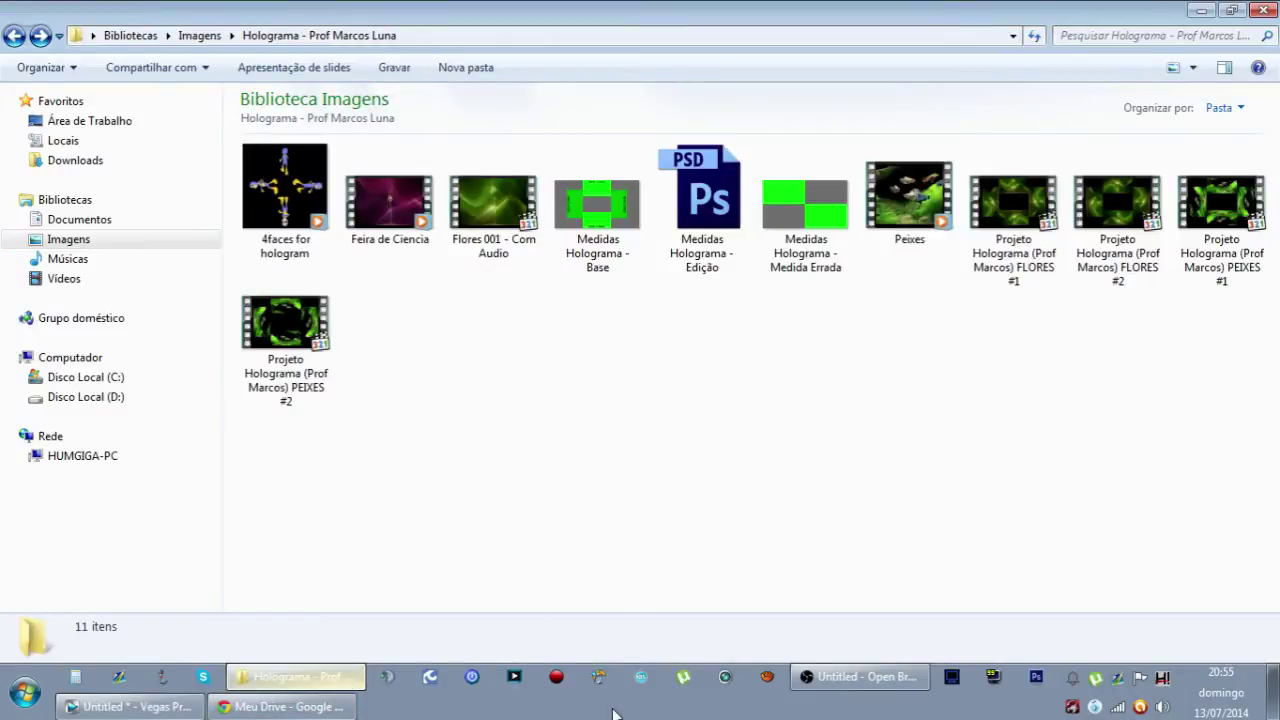
left_click(826, 218)
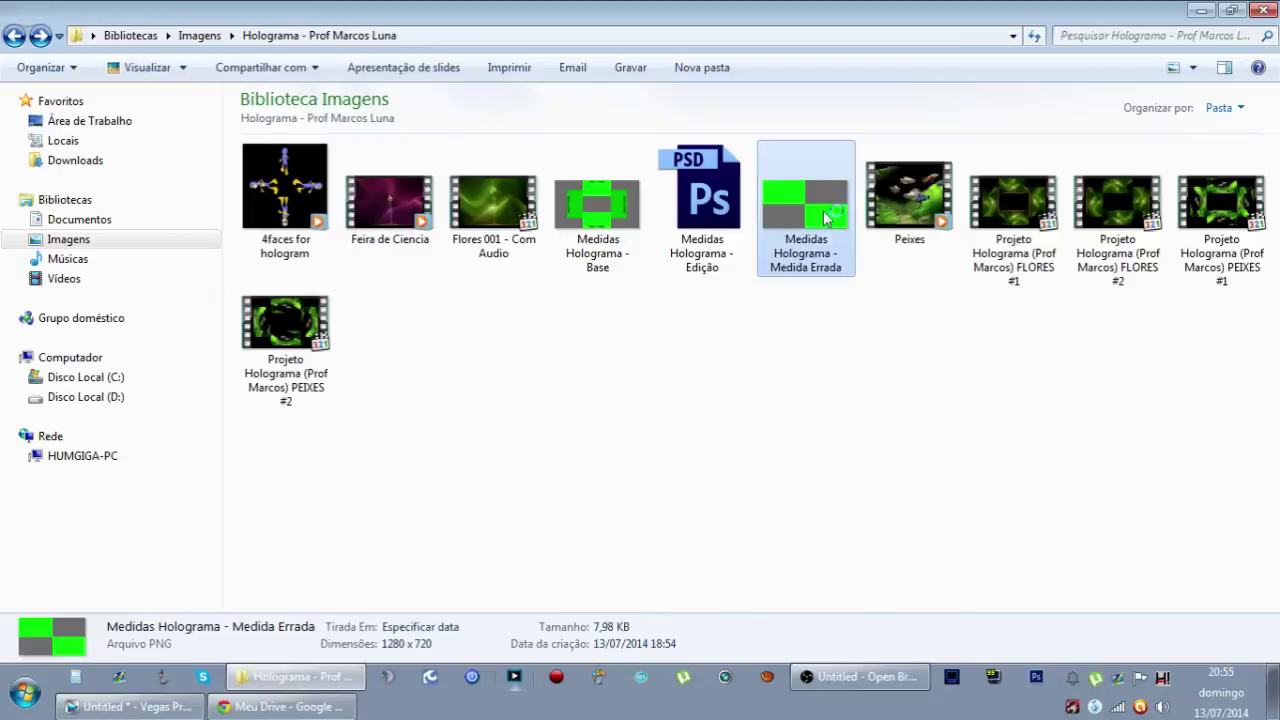
double_click(826, 218)
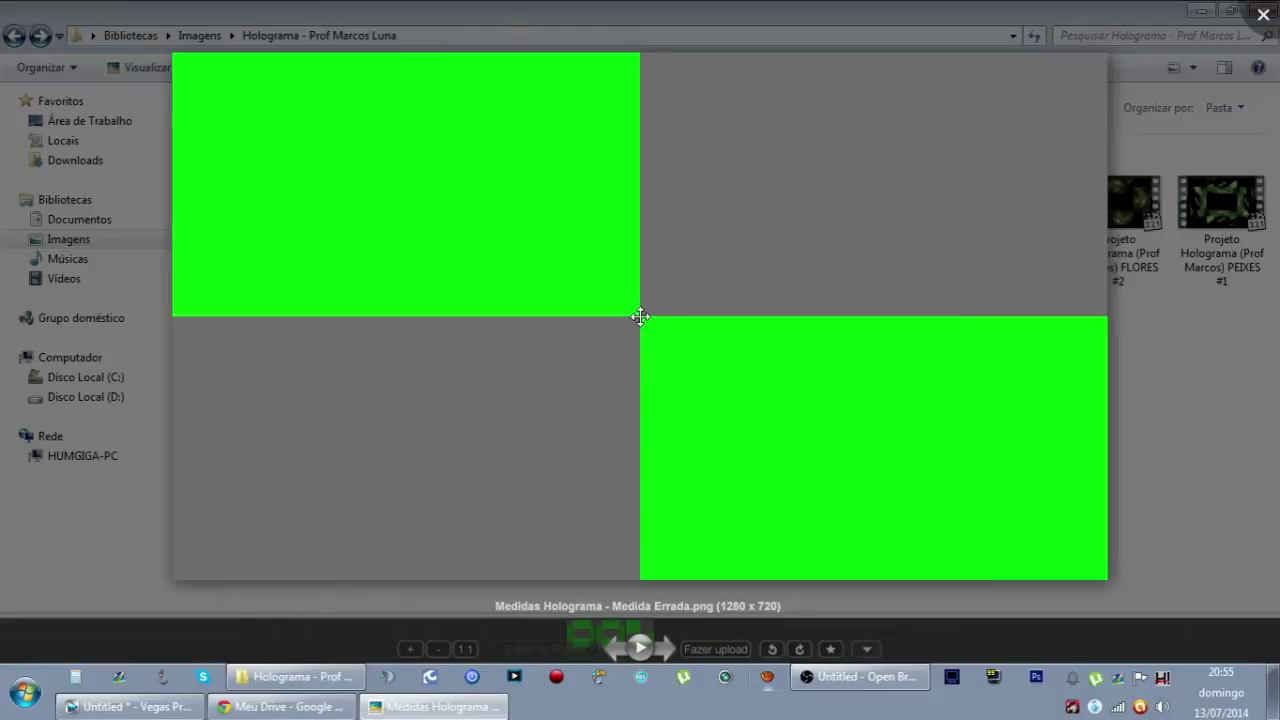
left_click(1258, 18)
- View the Medidas Holograma - Base image to examine the four-sided layout and its video orientations, then close it
left_click(612, 218)
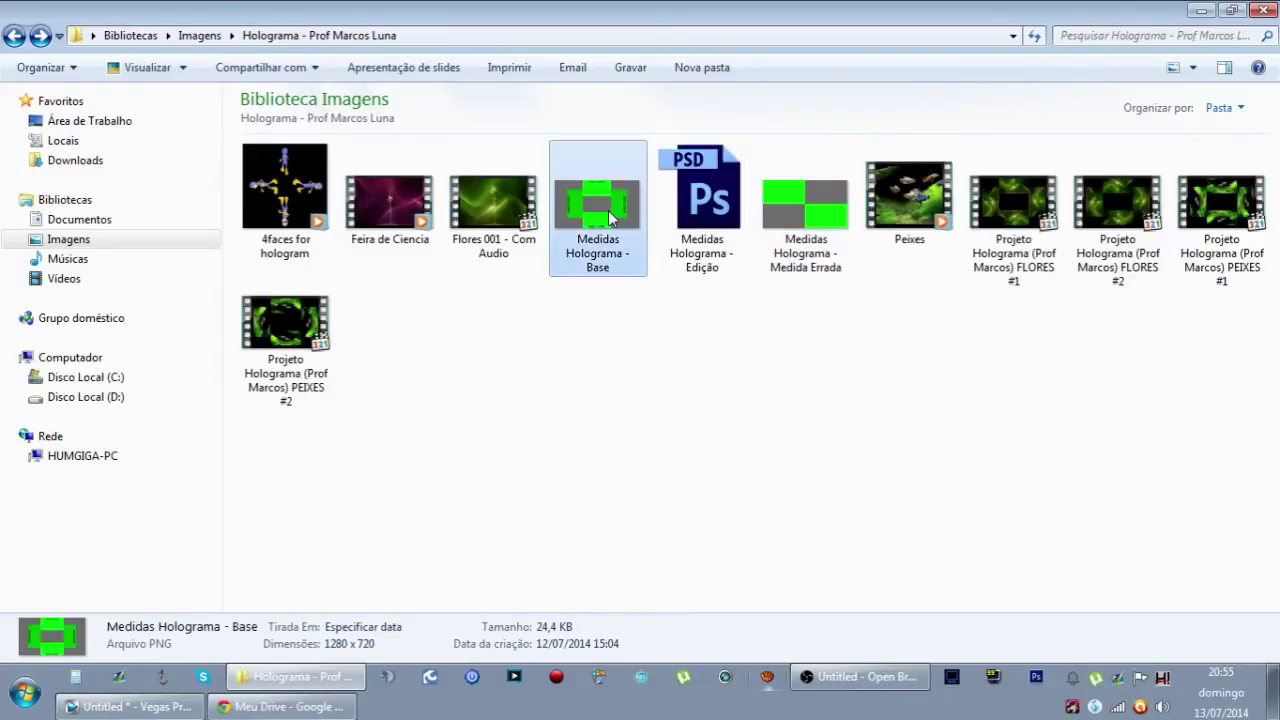
left_click(805, 205)
double_click(598, 215)
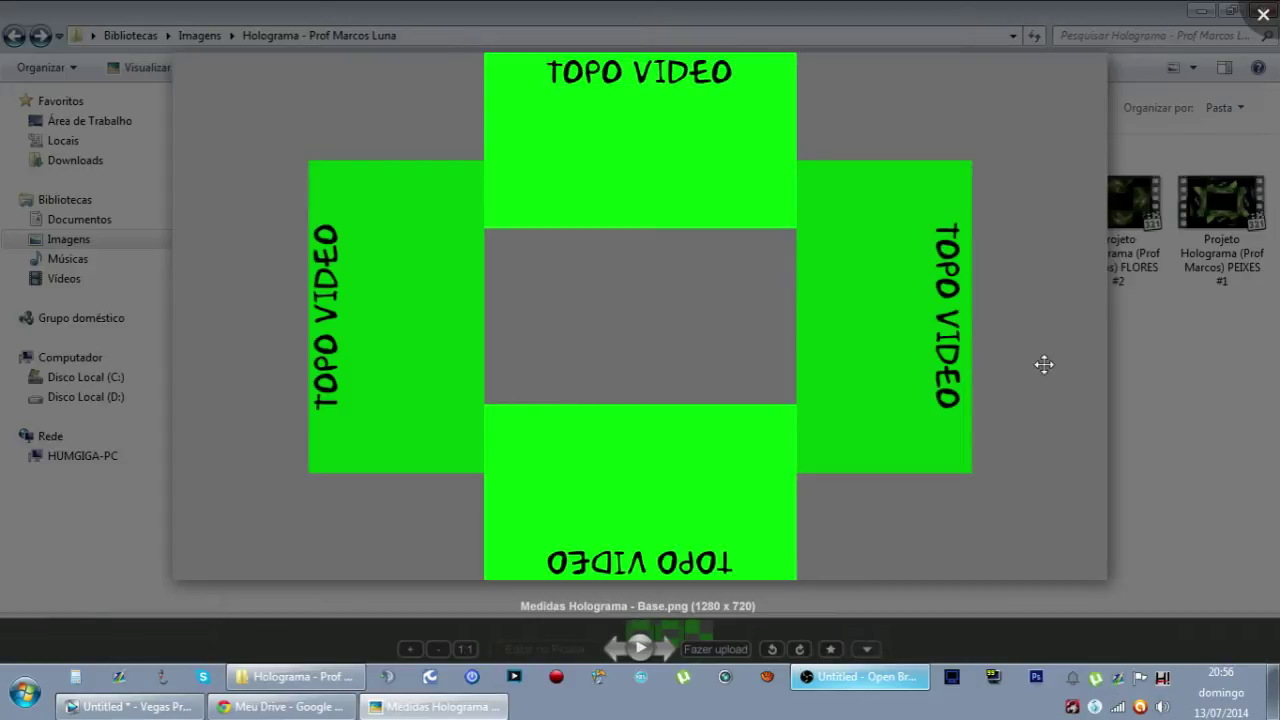
left_click(1262, 18)
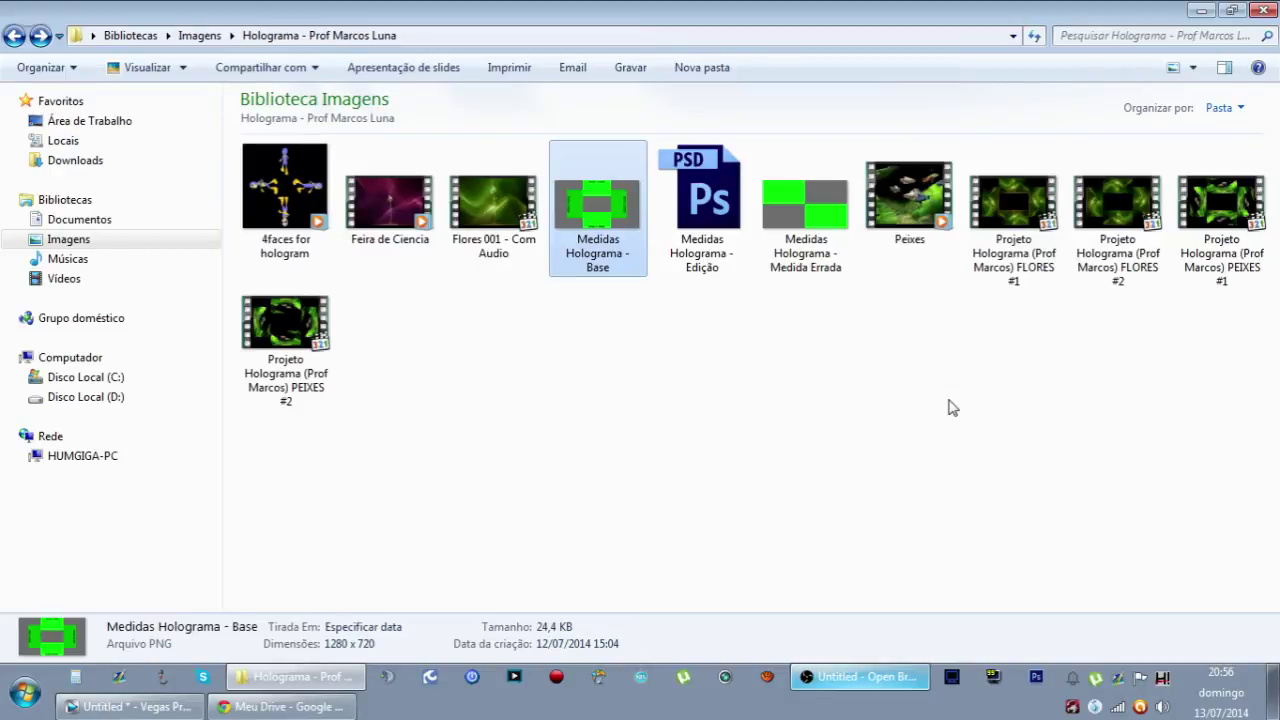
- Play the finished FLORES #1 hologram video, skipping to about 1:30, 2:05 and 3:09, then close the player
left_click(1001, 204)
double_click(990, 272)
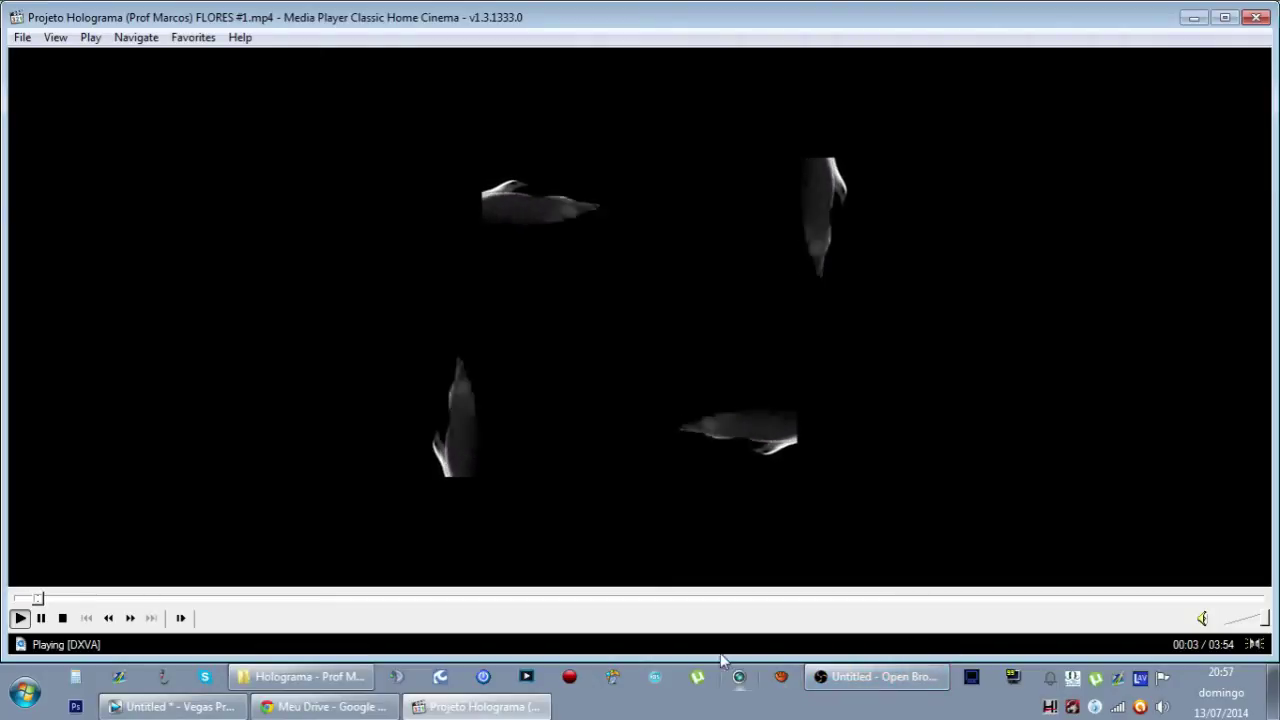
left_click(494, 598)
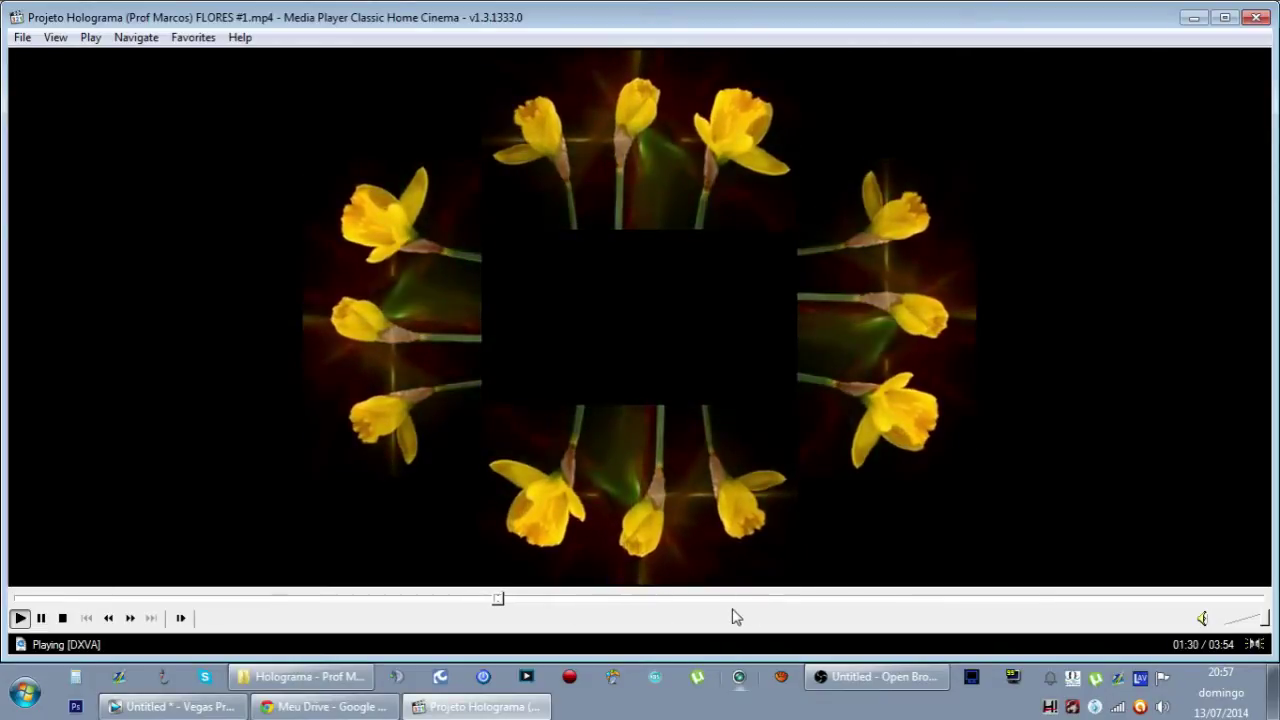
left_click(680, 599)
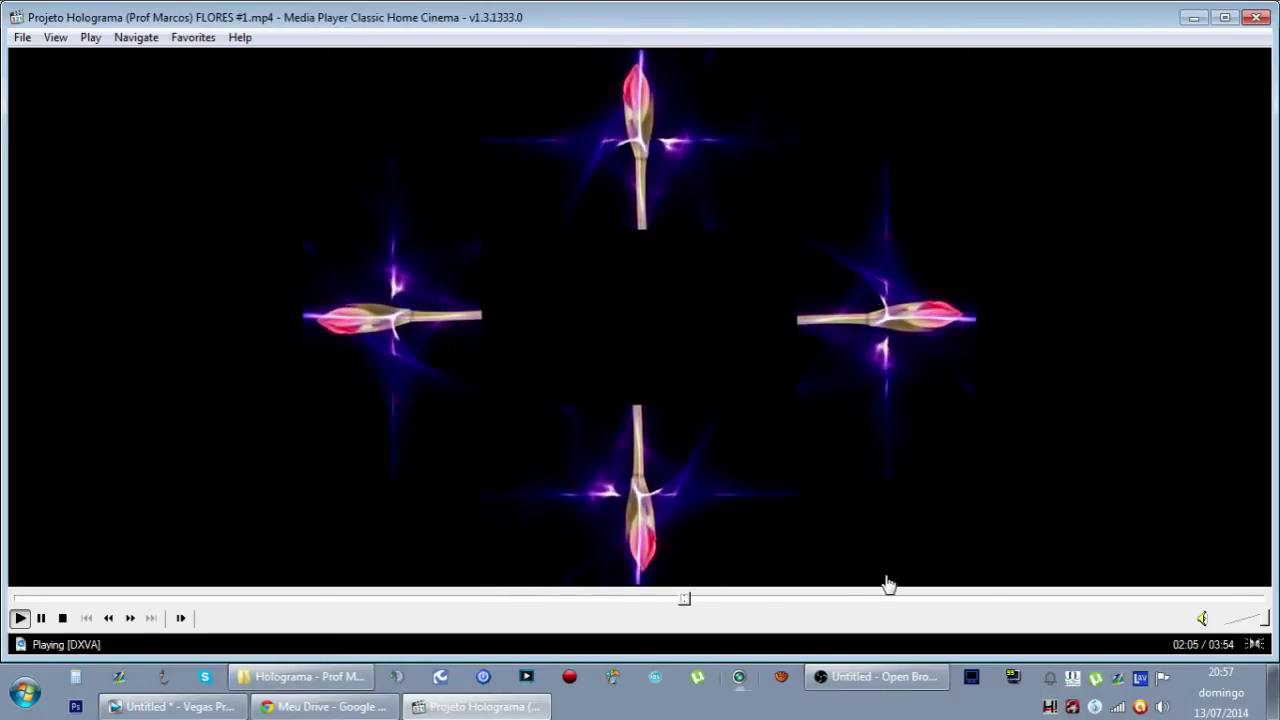
left_click(1012, 599)
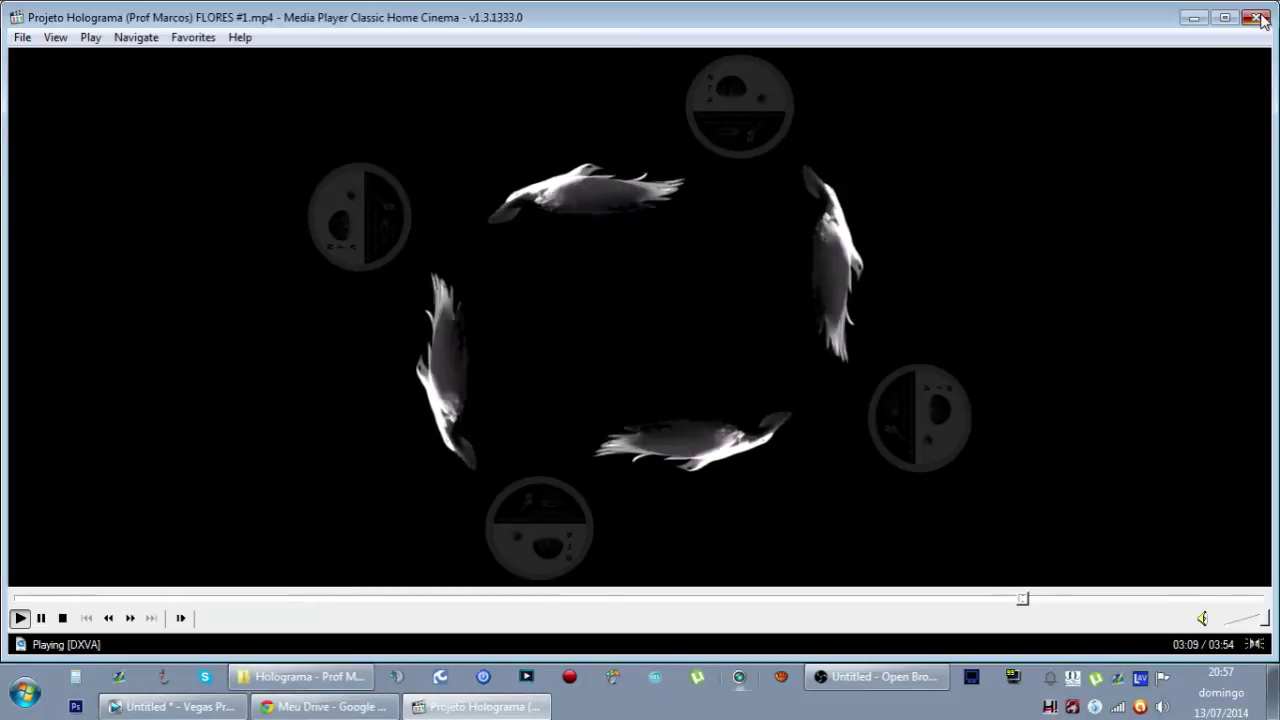
left_click(1256, 18)
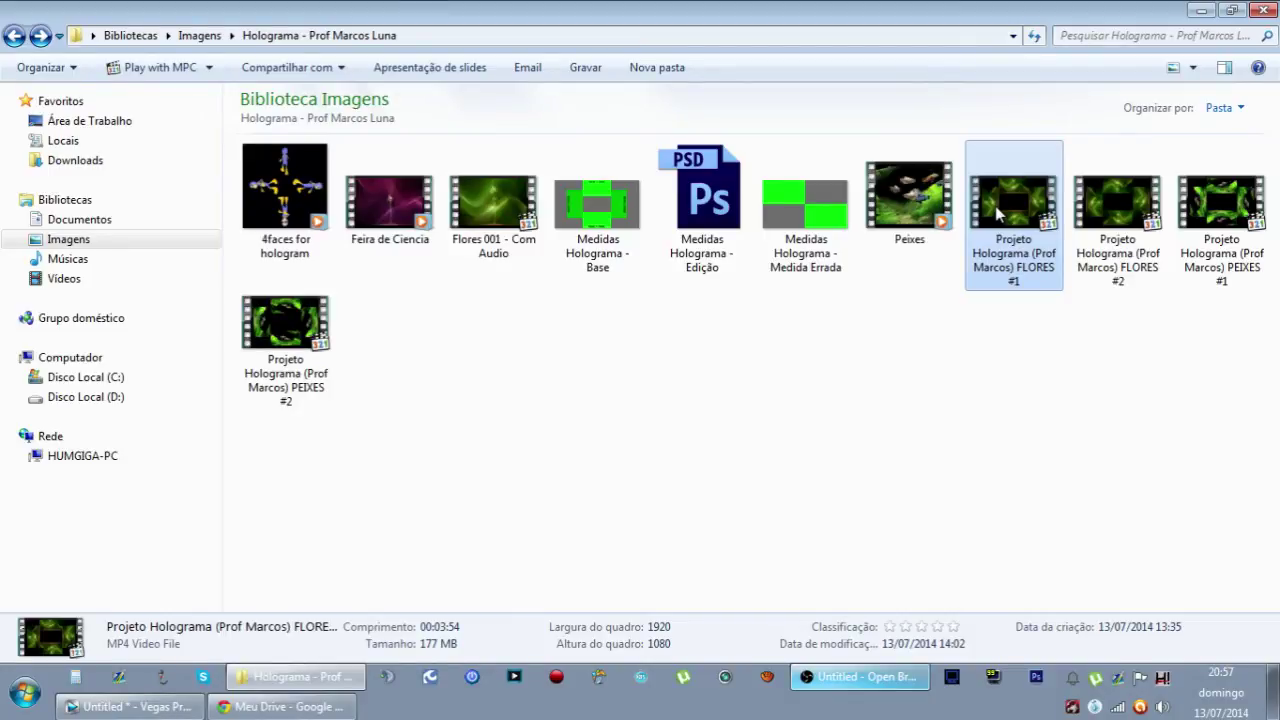
- Play the PEIXES #2 hologram video, adjusting the player volume, and examine its four-sided layout before closing the player
double_click(290, 325)
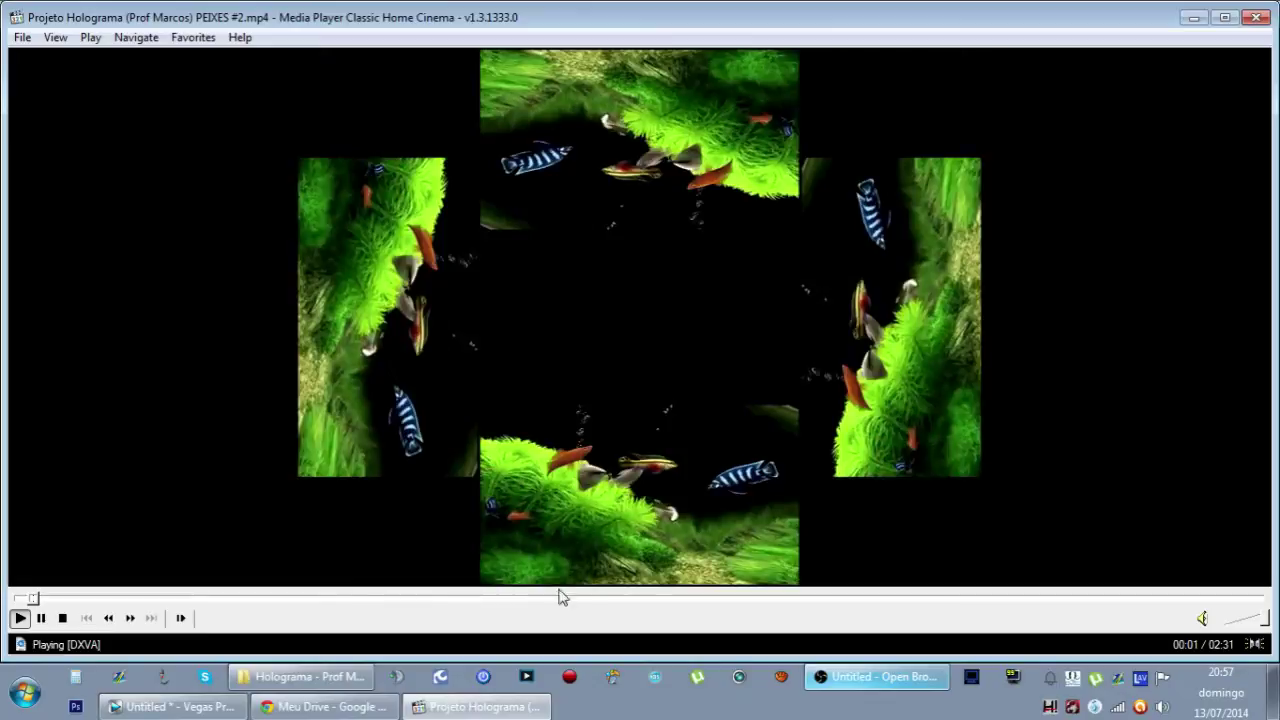
left_click(1239, 620)
left_click_drag(1238, 622, 1230, 622)
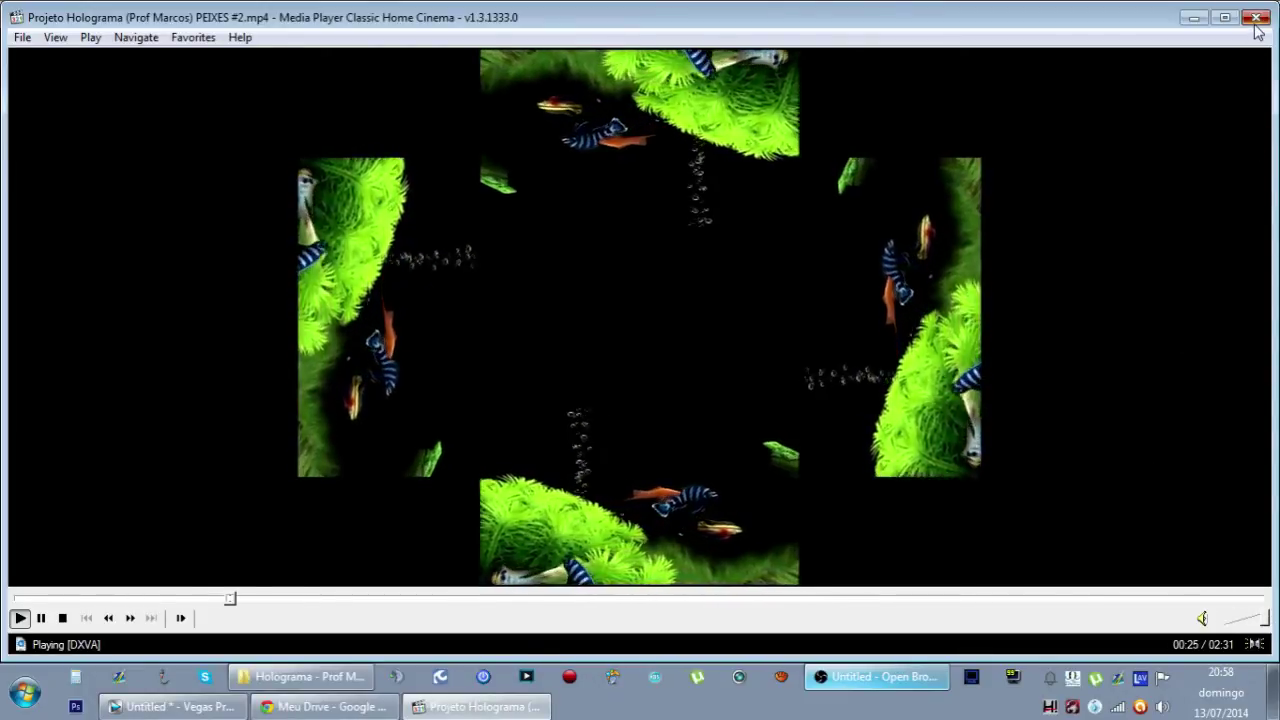
key("alt+F4")
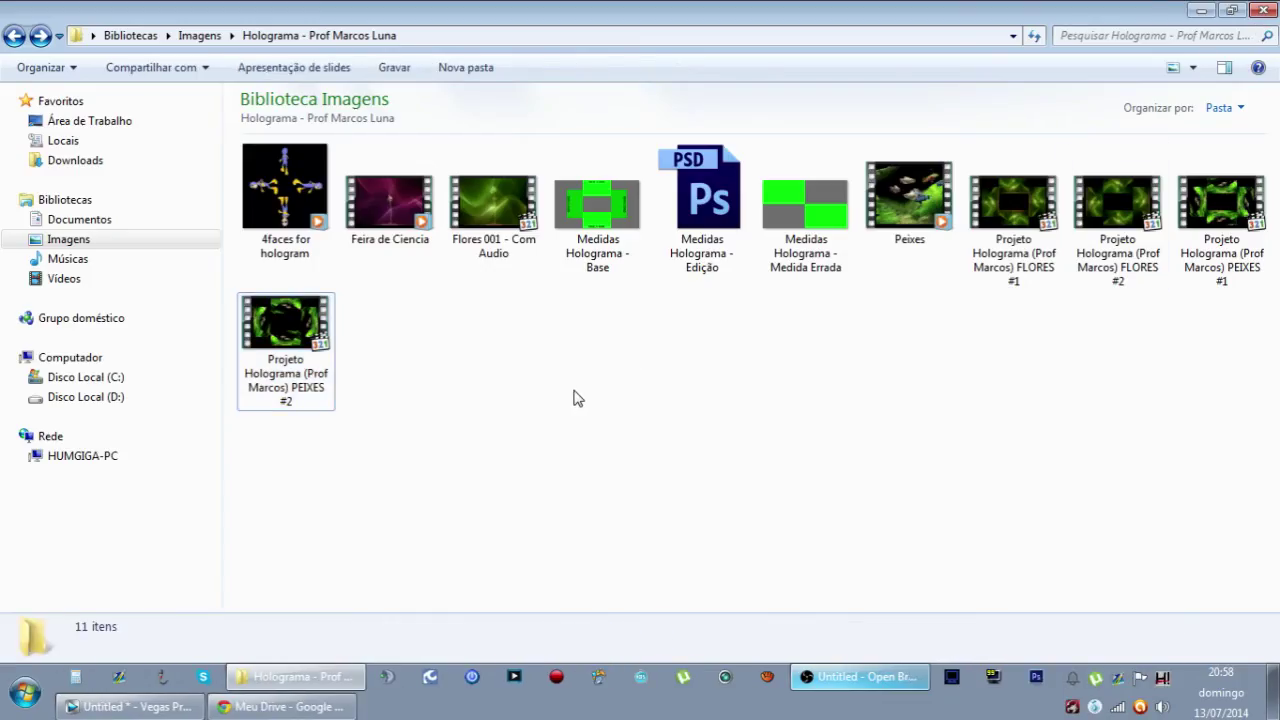
- Play the 4faces for hologram video to examine how its four views of the figure are arranged
left_click(289, 191)
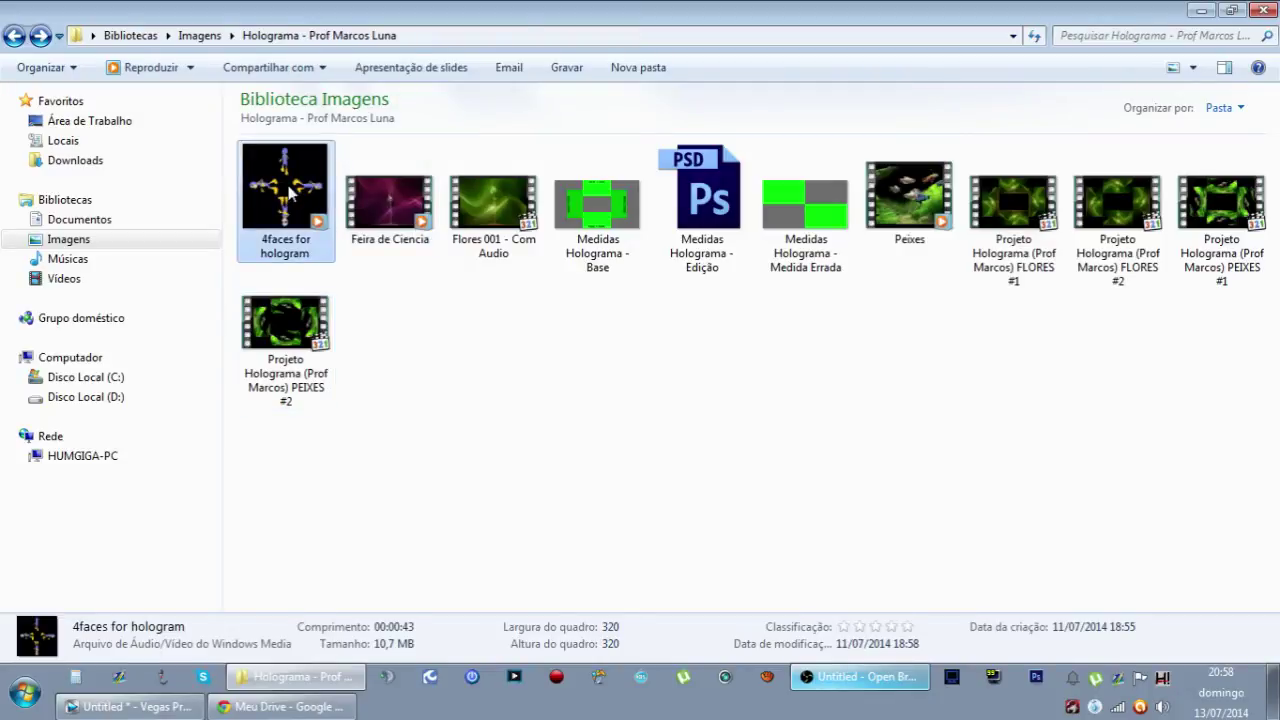
double_click(289, 191)
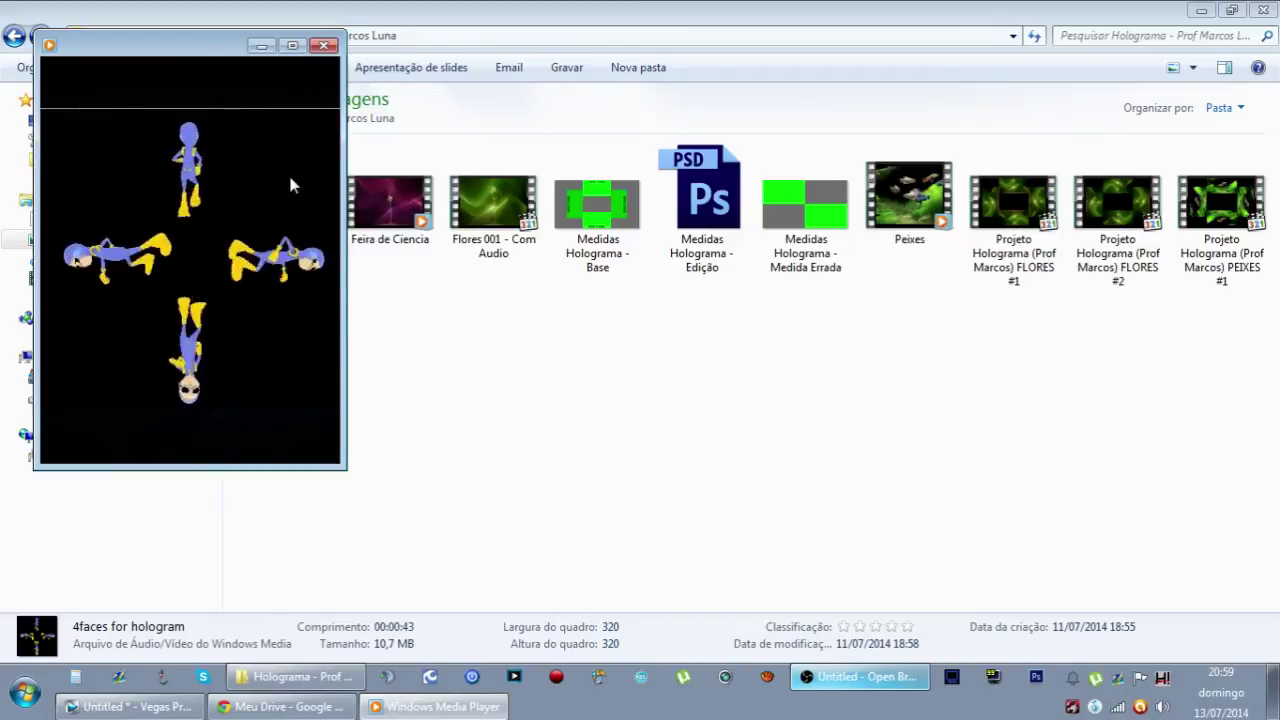
- Close the 4faces for hologram video and switch to Vegas Pro with the Explorer window shown
left_click(323, 45)
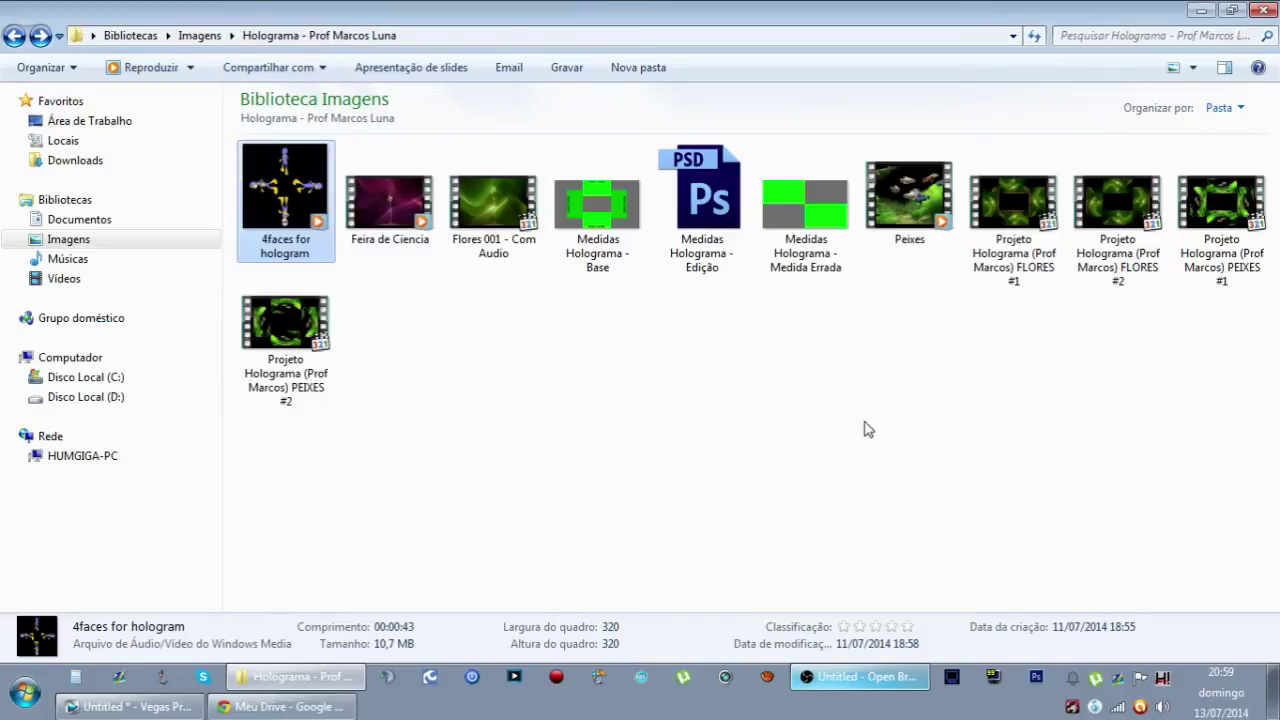
left_click(130, 706)
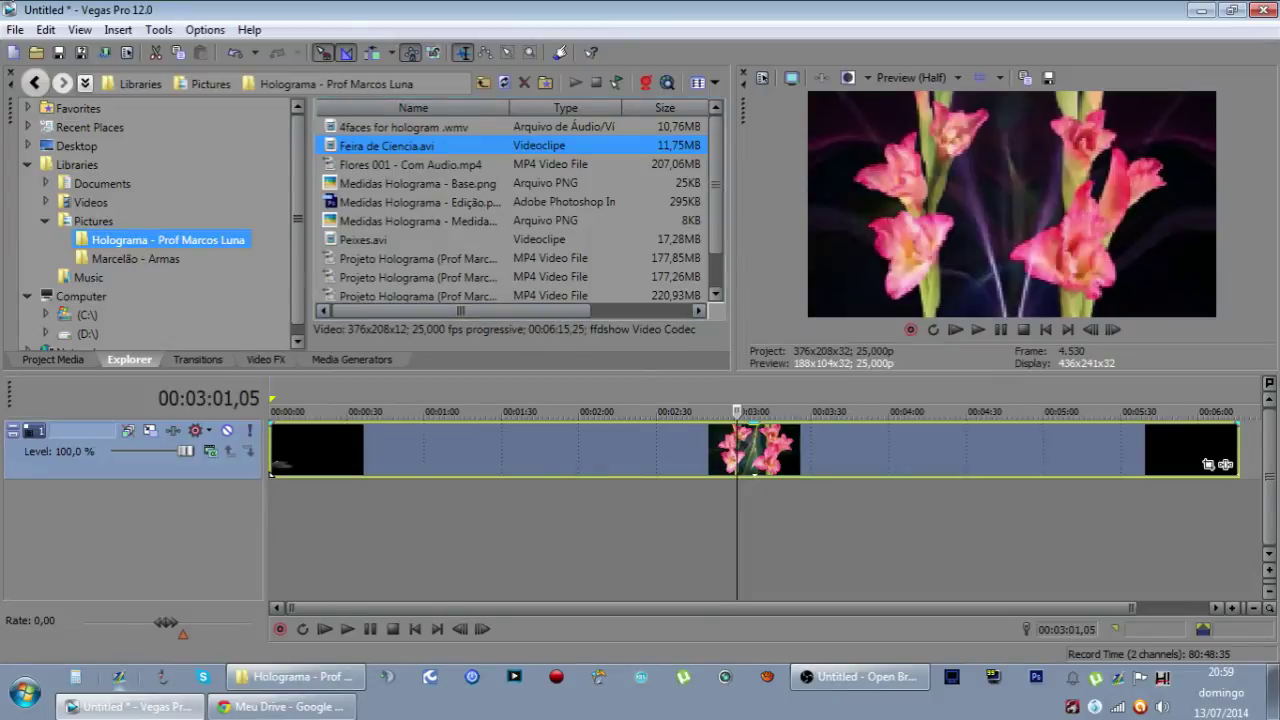
left_click(80, 30)
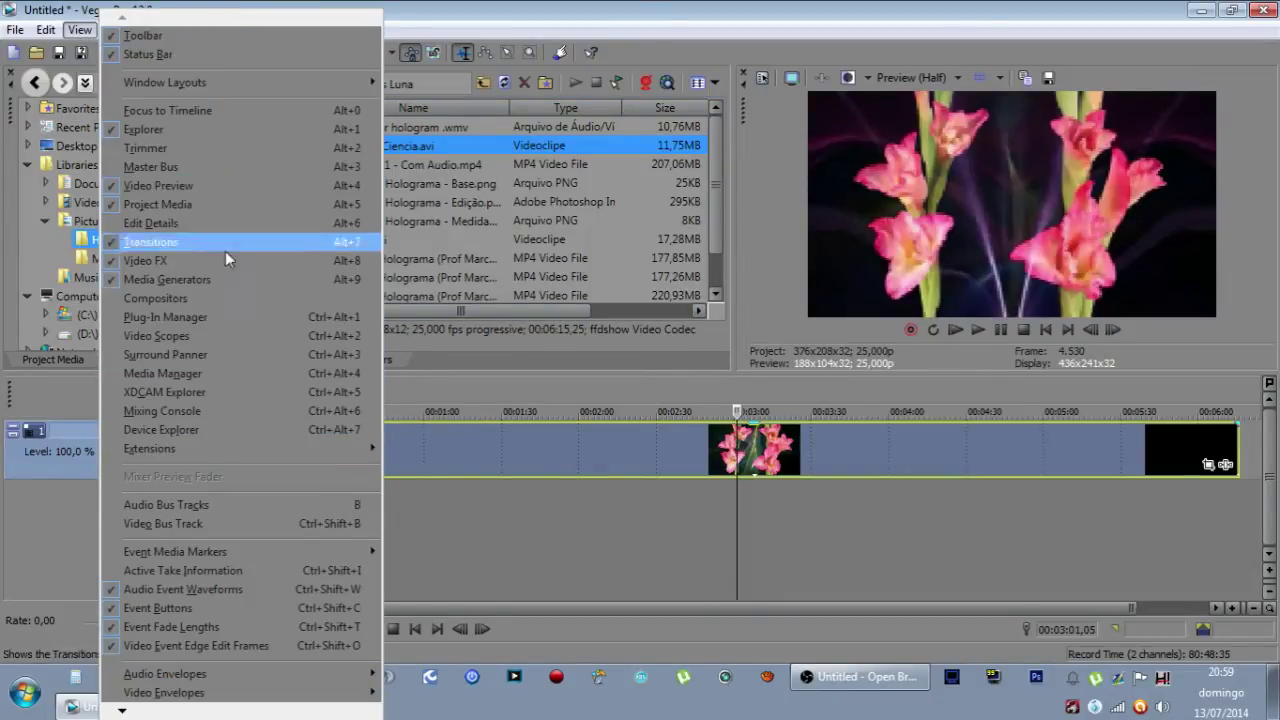
left_click(260, 134)
left_click(558, 544)
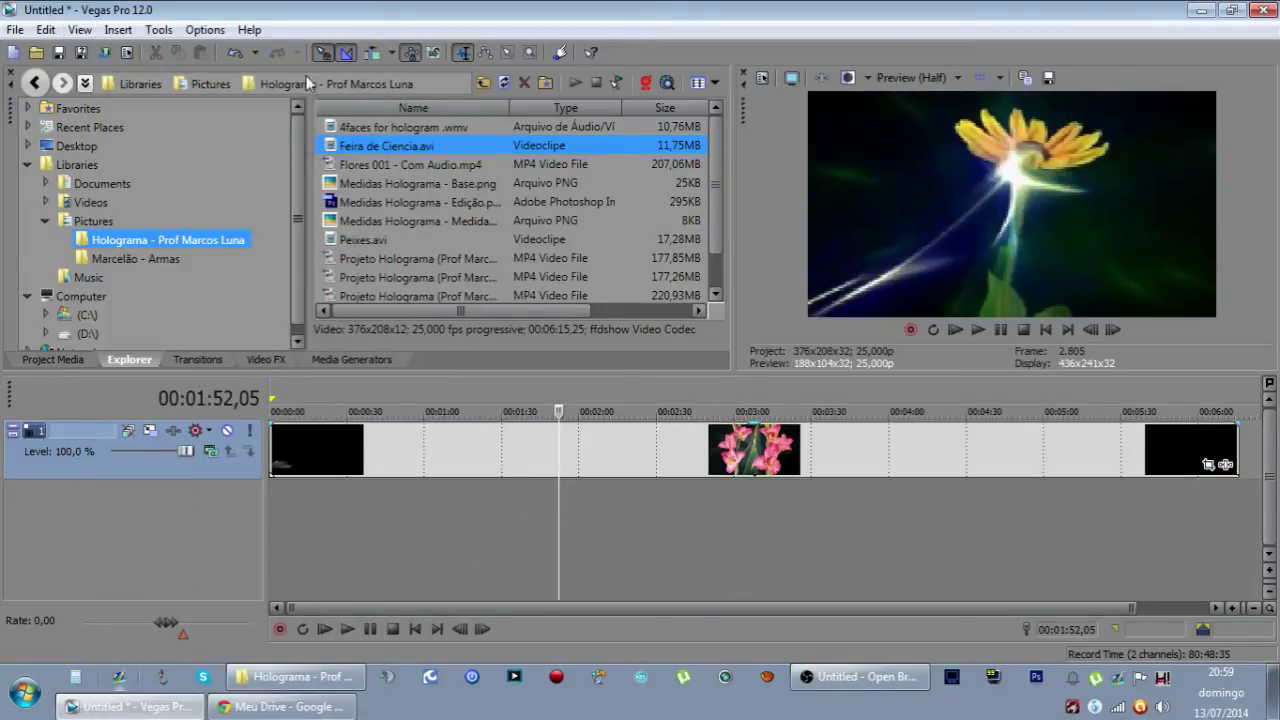
- Add Medidas Holograma - Base.png to the timeline on a new track above the Feira de Ciencia clip
left_click(357, 146)
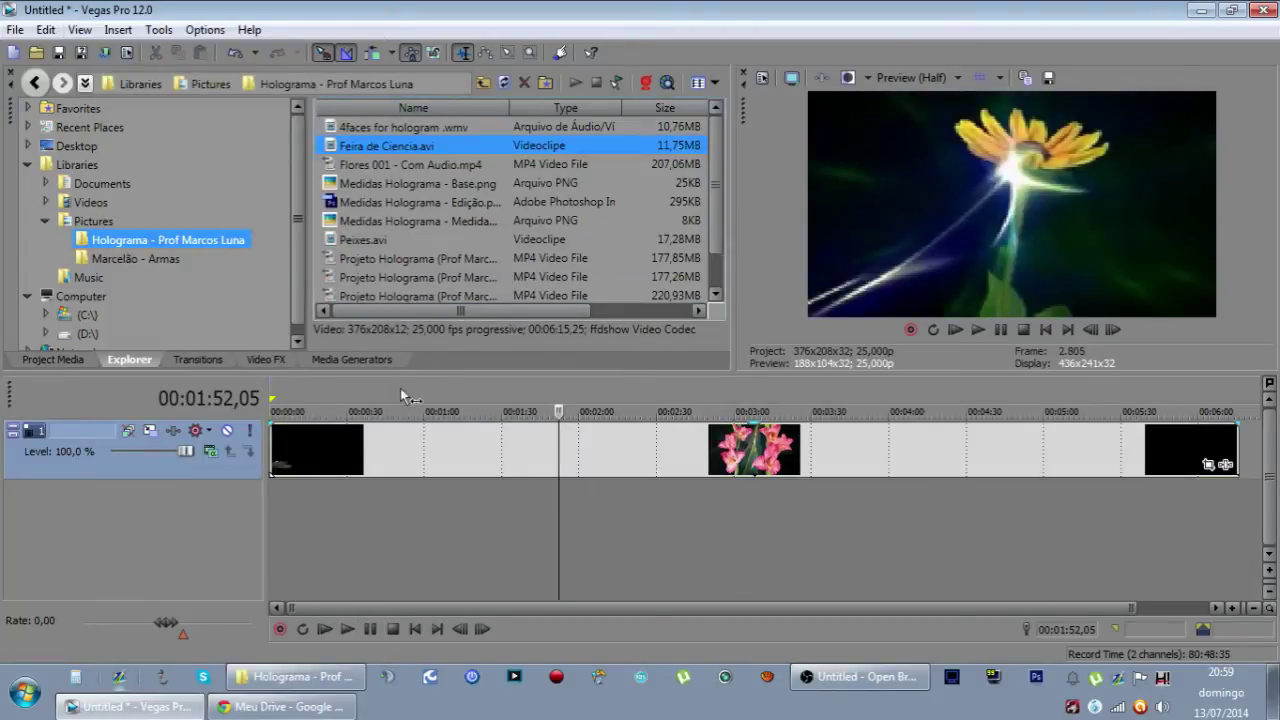
left_click(400, 432)
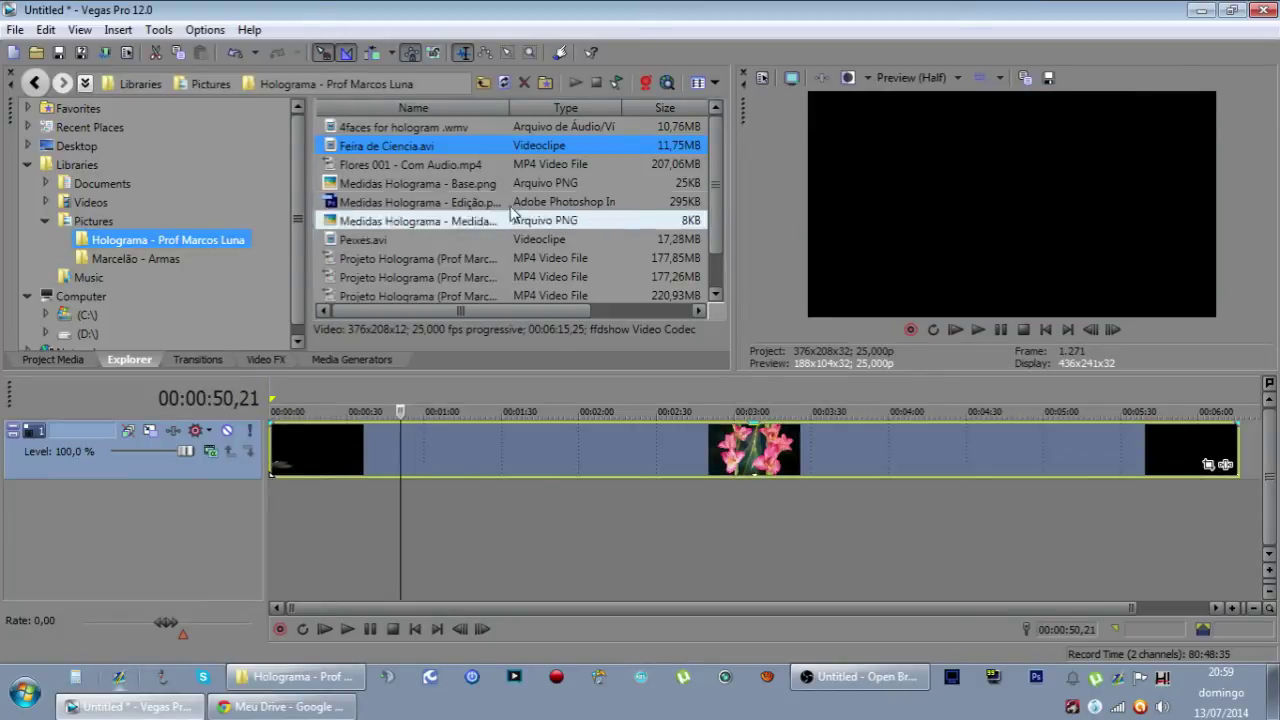
left_click(395, 183)
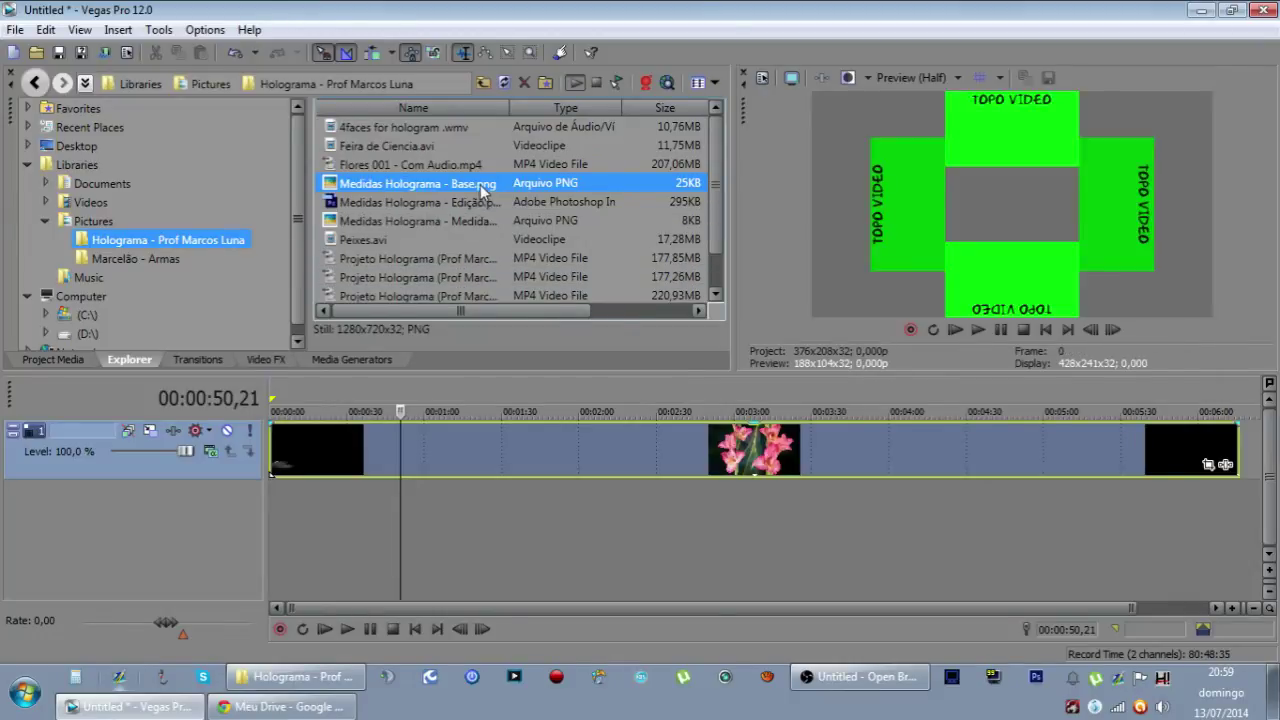
left_click_drag(477, 370, 474, 446)
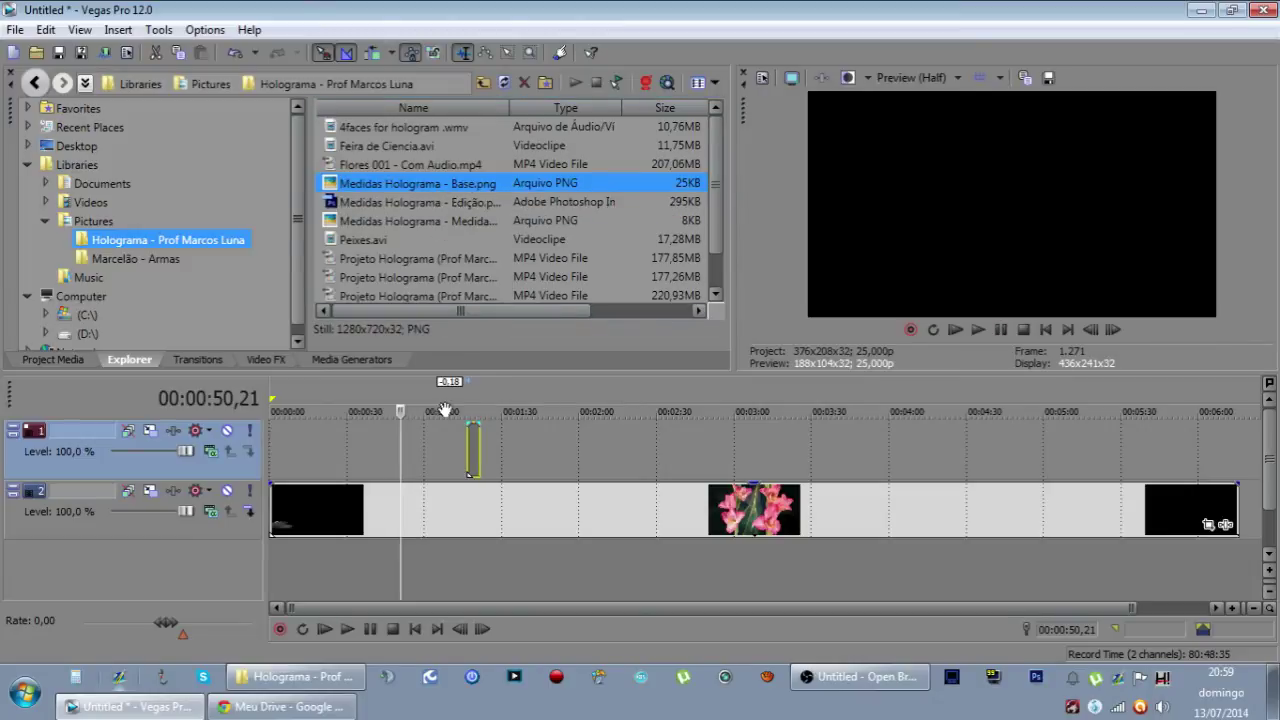
- Move the template image to the start of the timeline and extend it to the end of the Feira de Ciencia clip
left_click_drag(476, 443, 404, 419)
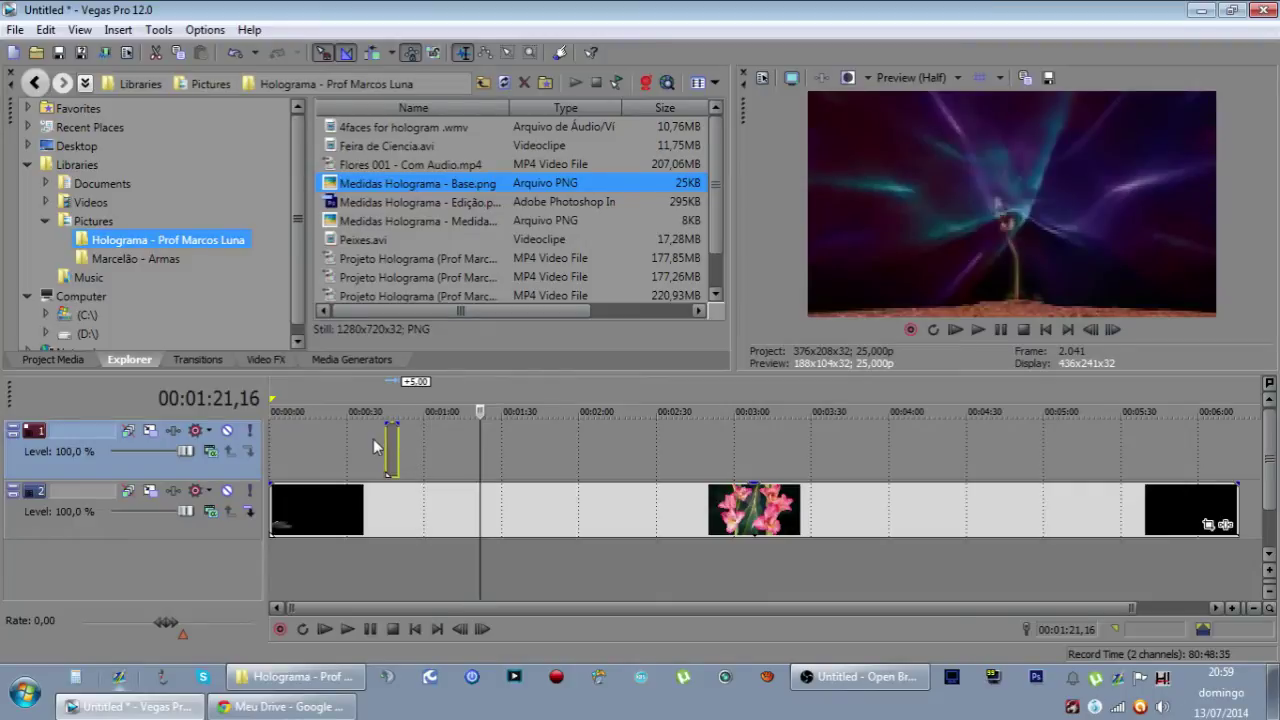
left_click_drag(395, 441, 1207, 466)
left_click_drag(1110, 473, 697, 460)
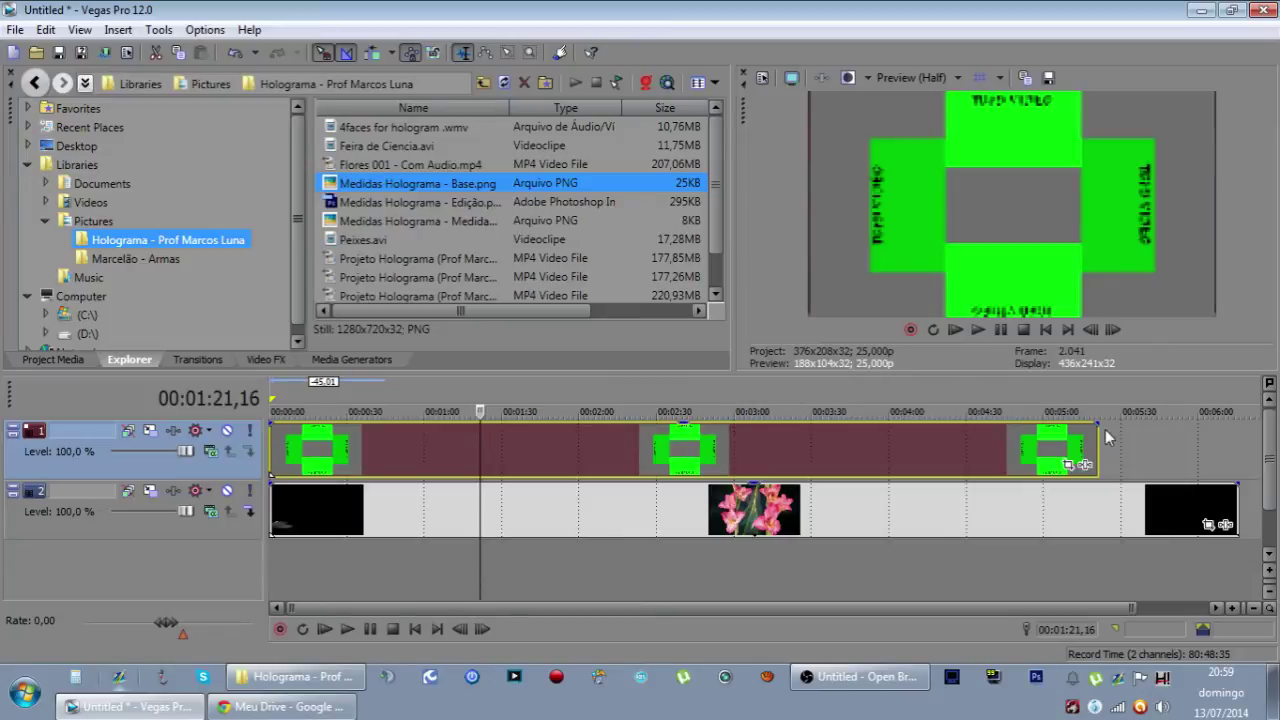
left_click_drag(1212, 452, 1238, 452)
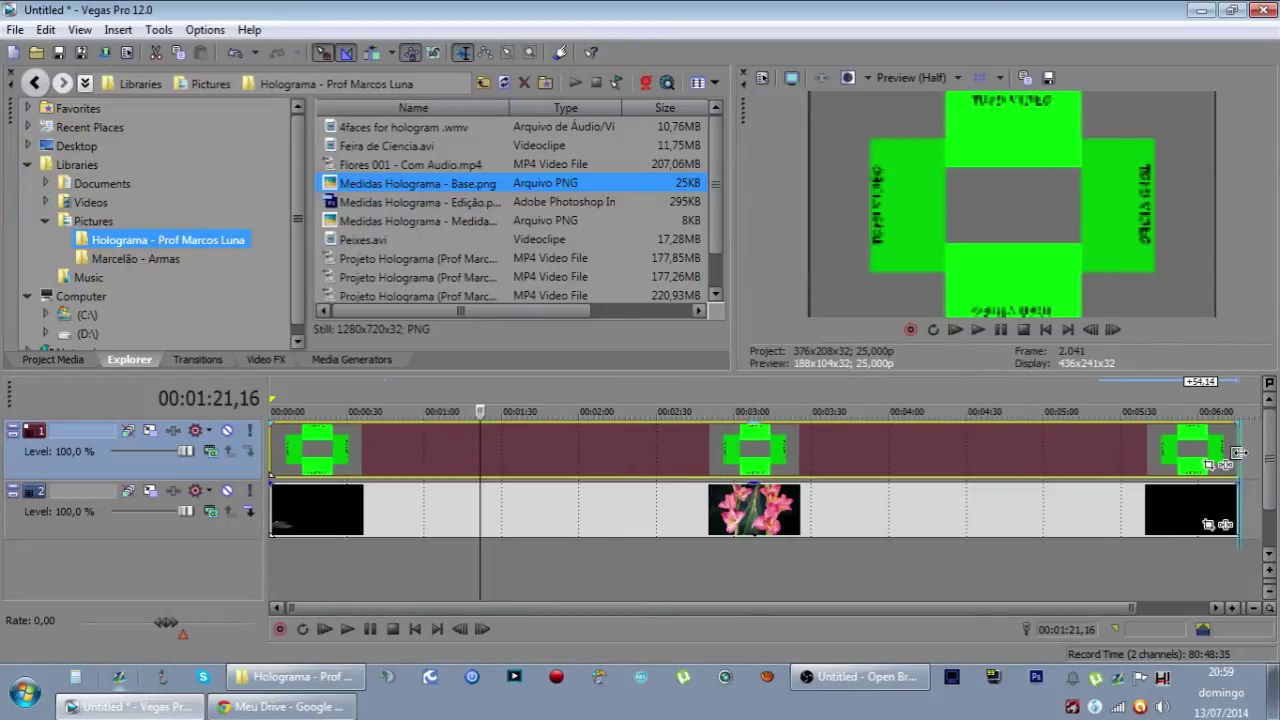
left_click(1146, 504)
left_click_drag(1238, 448, 1222, 452)
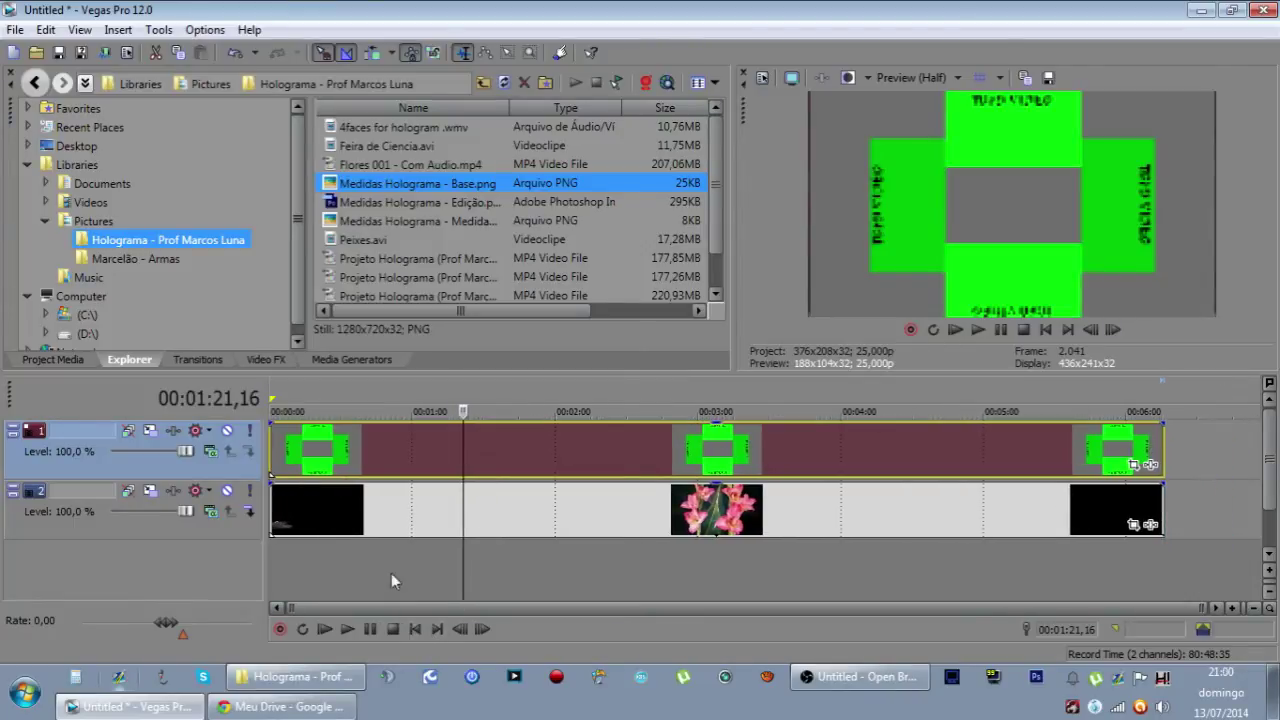
- Set the video preview quality to Preview (Full)
scroll(454, 509, "down", 2)
left_click(454, 509)
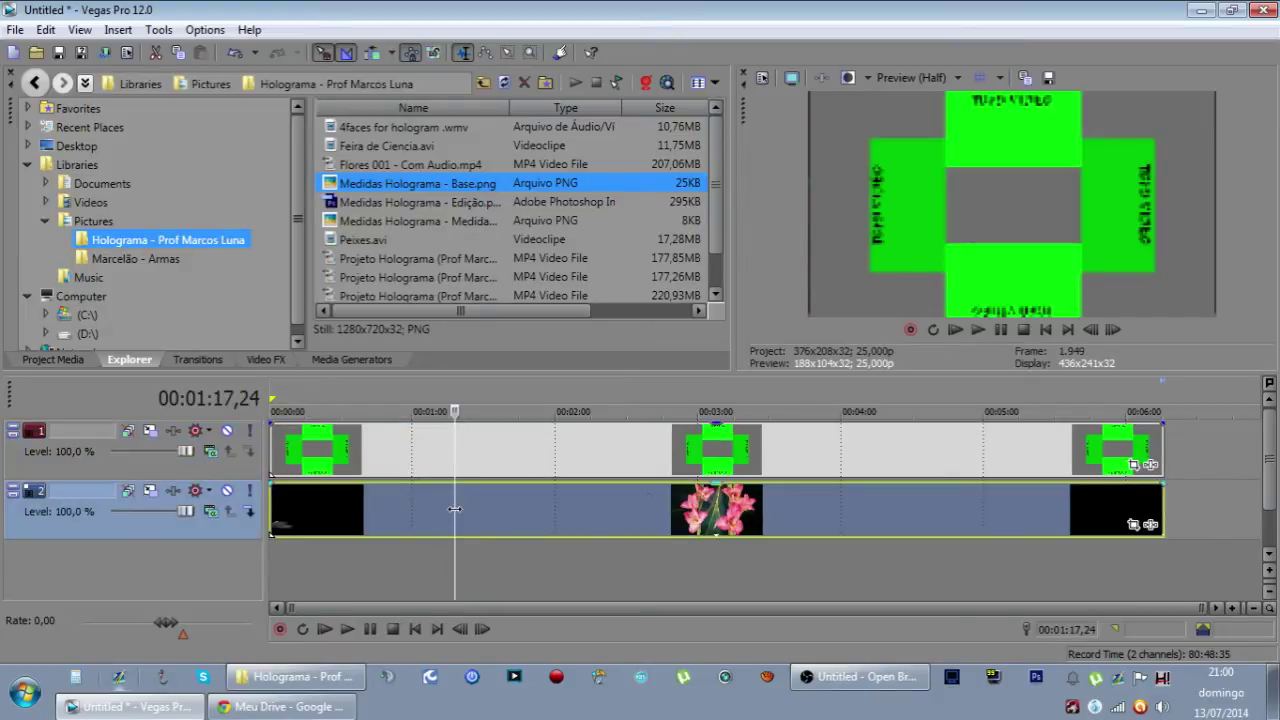
left_click(919, 80)
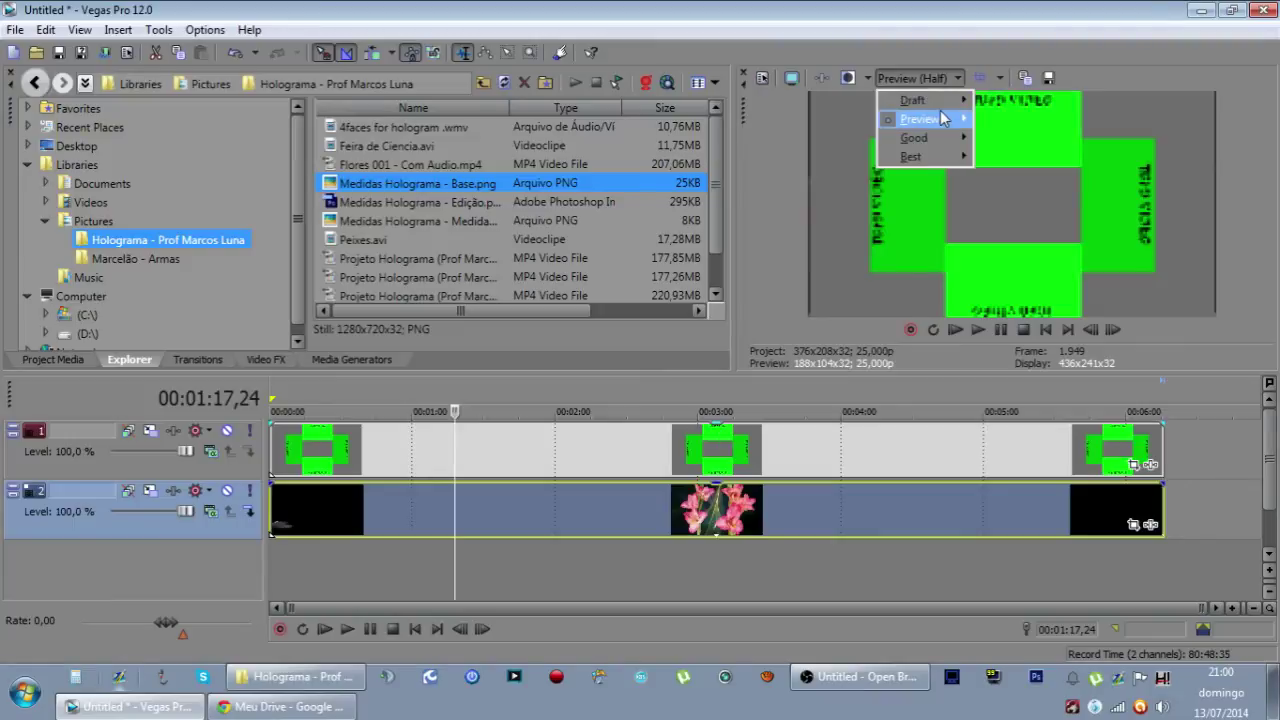
mouse_move(920, 119)
left_click(1012, 138)
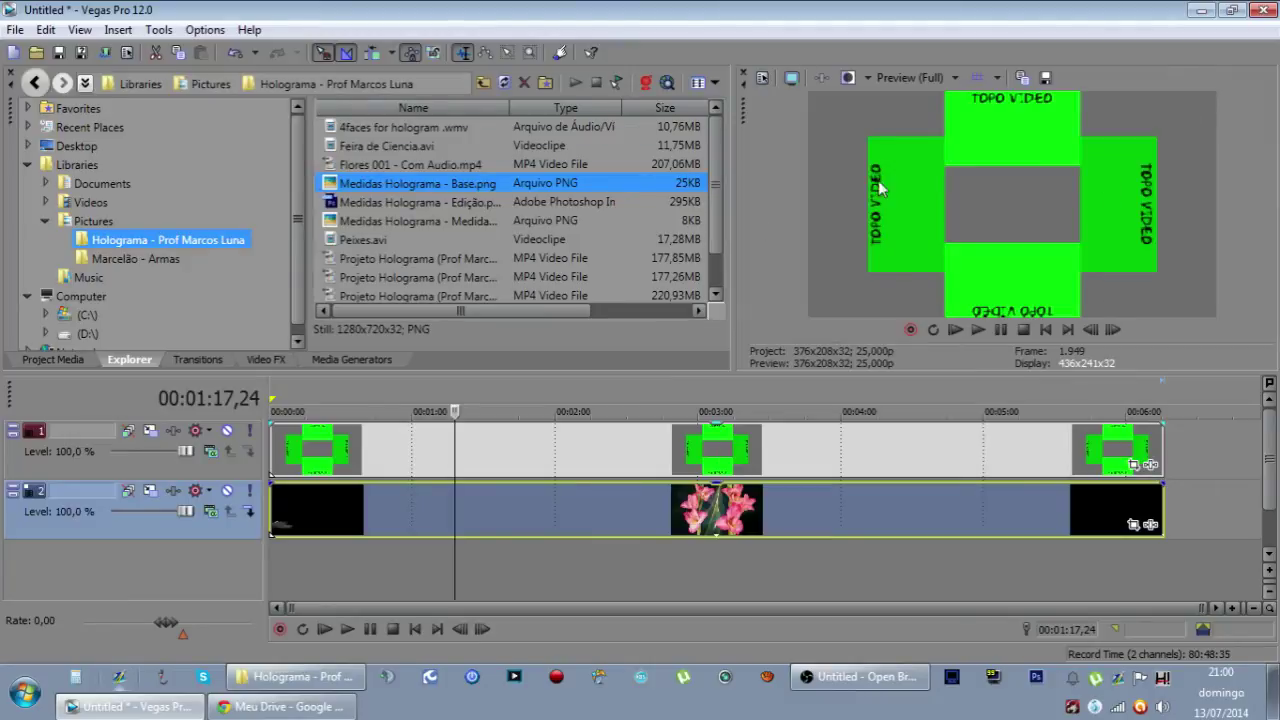
- Apply the HDV 720-30p (1280x720; 29,970 fps) template to the project's video properties
left_click(761, 84)
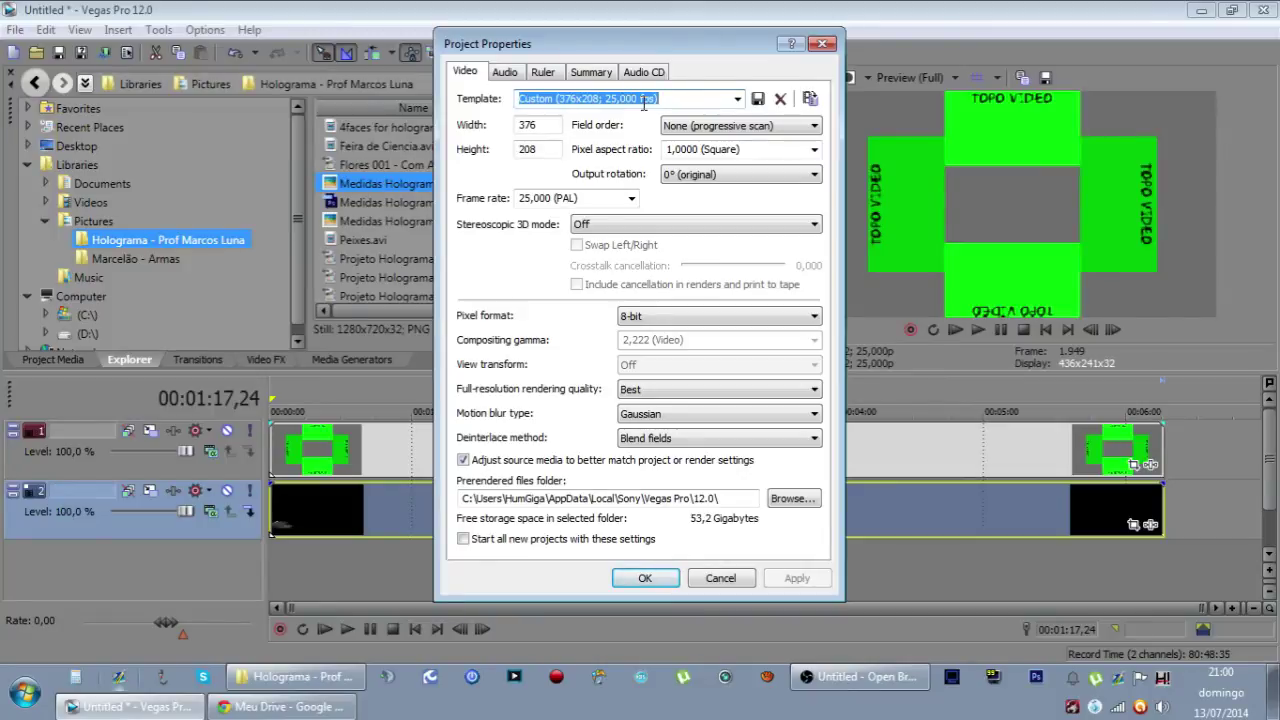
left_click(737, 99)
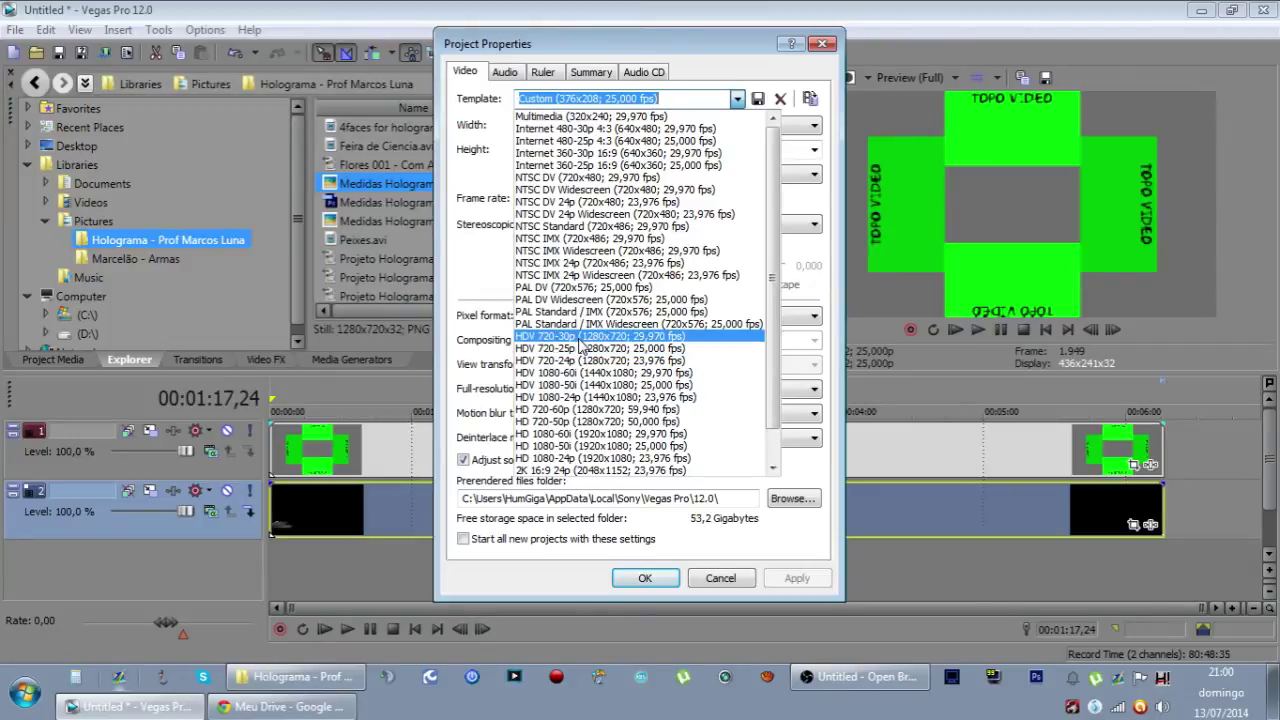
left_click(707, 341)
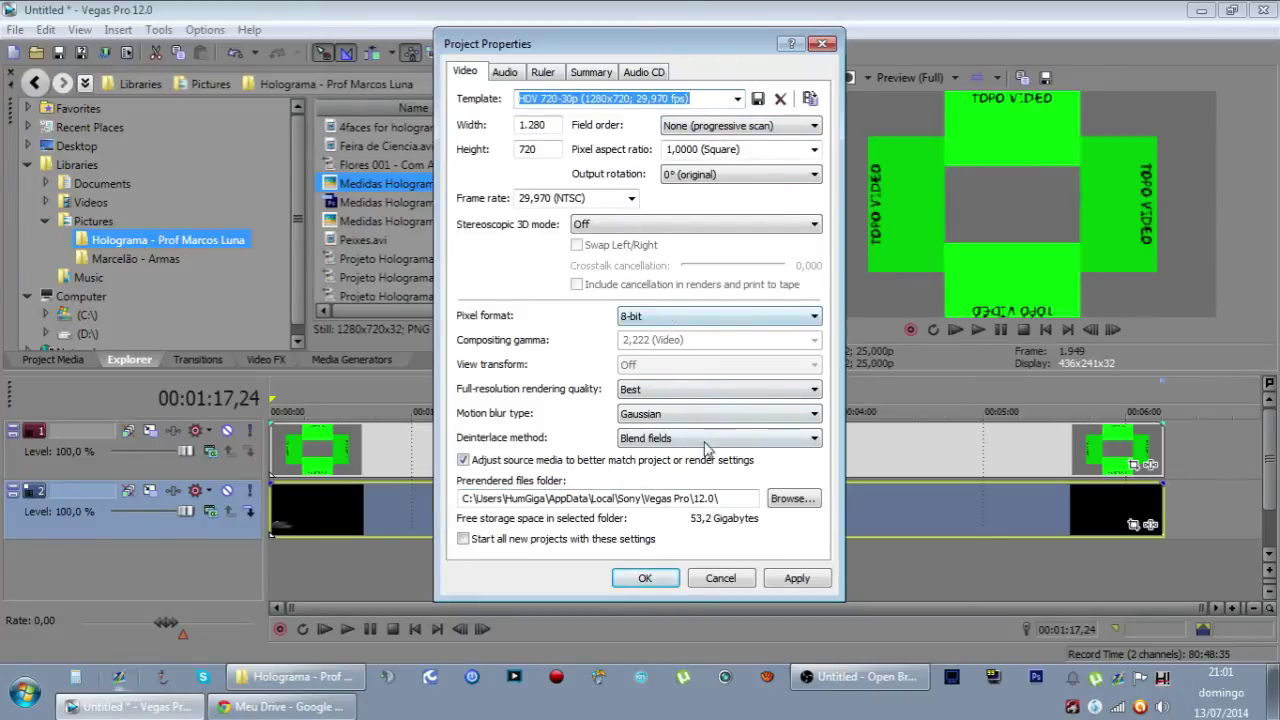
left_click(796, 580)
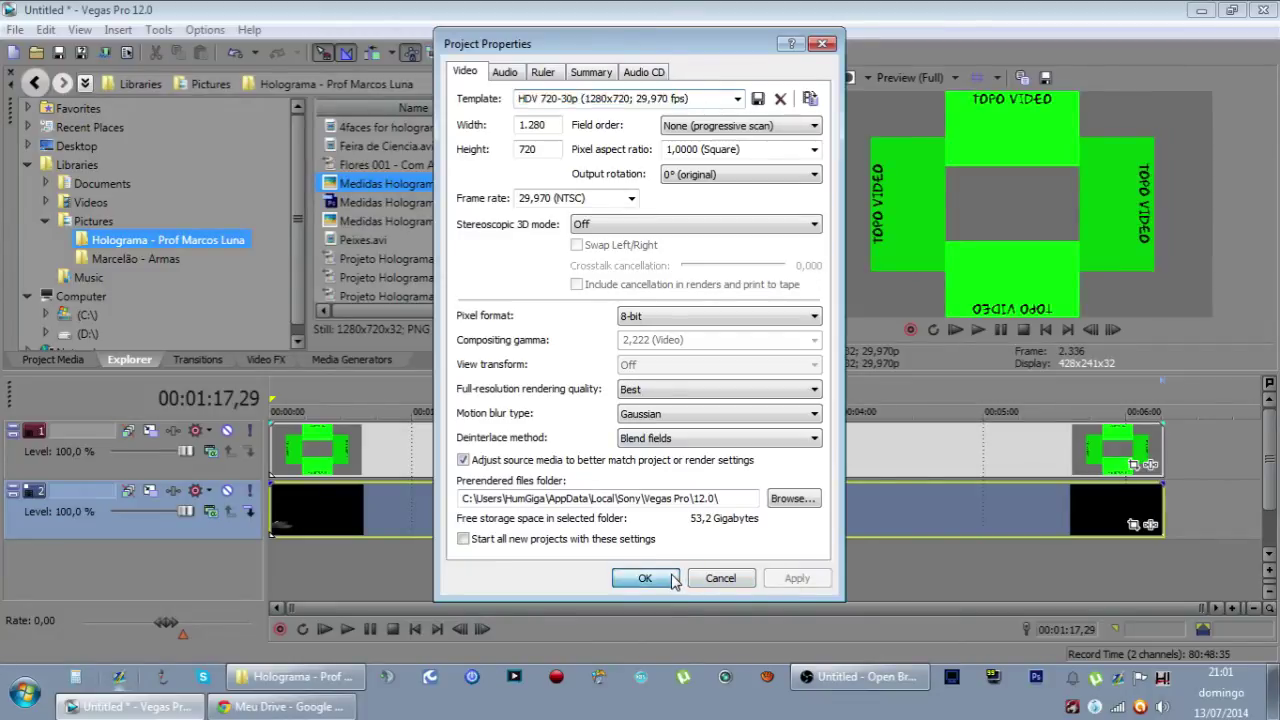
left_click(645, 578)
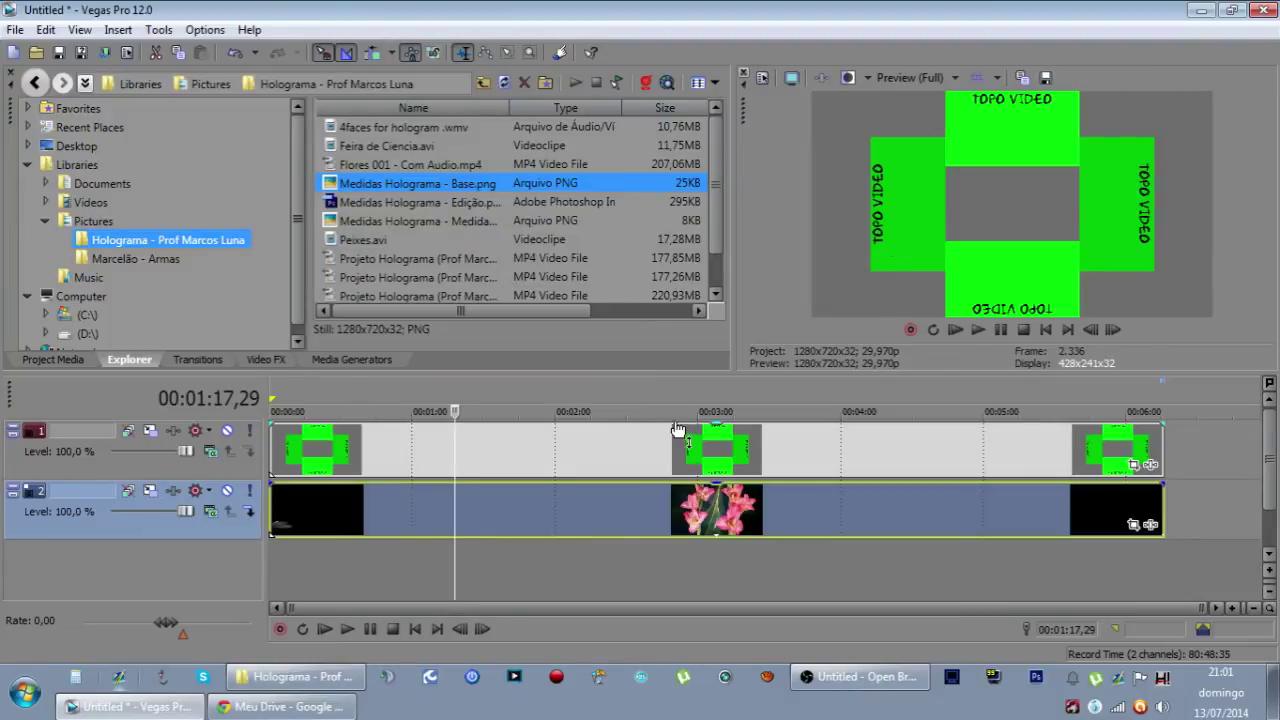
left_click(631, 459)
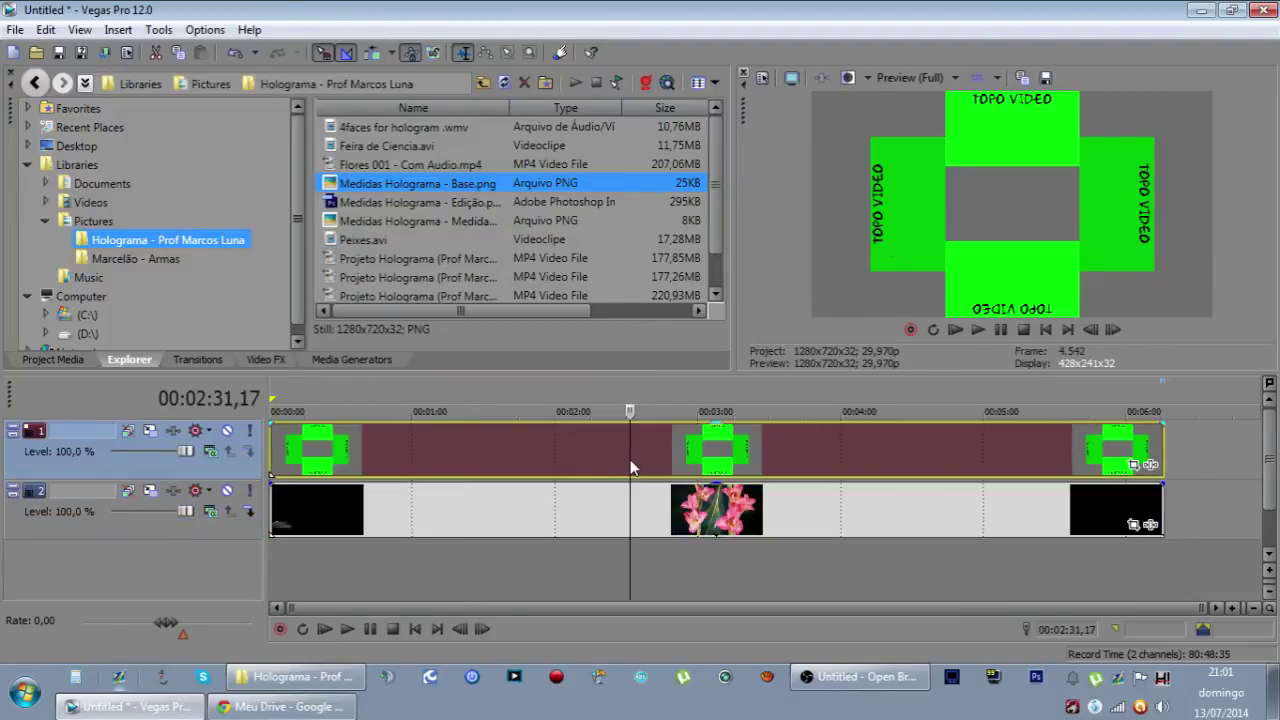
left_click(411, 508)
left_click(417, 449)
left_click(417, 508)
left_click(507, 520)
left_click(507, 449)
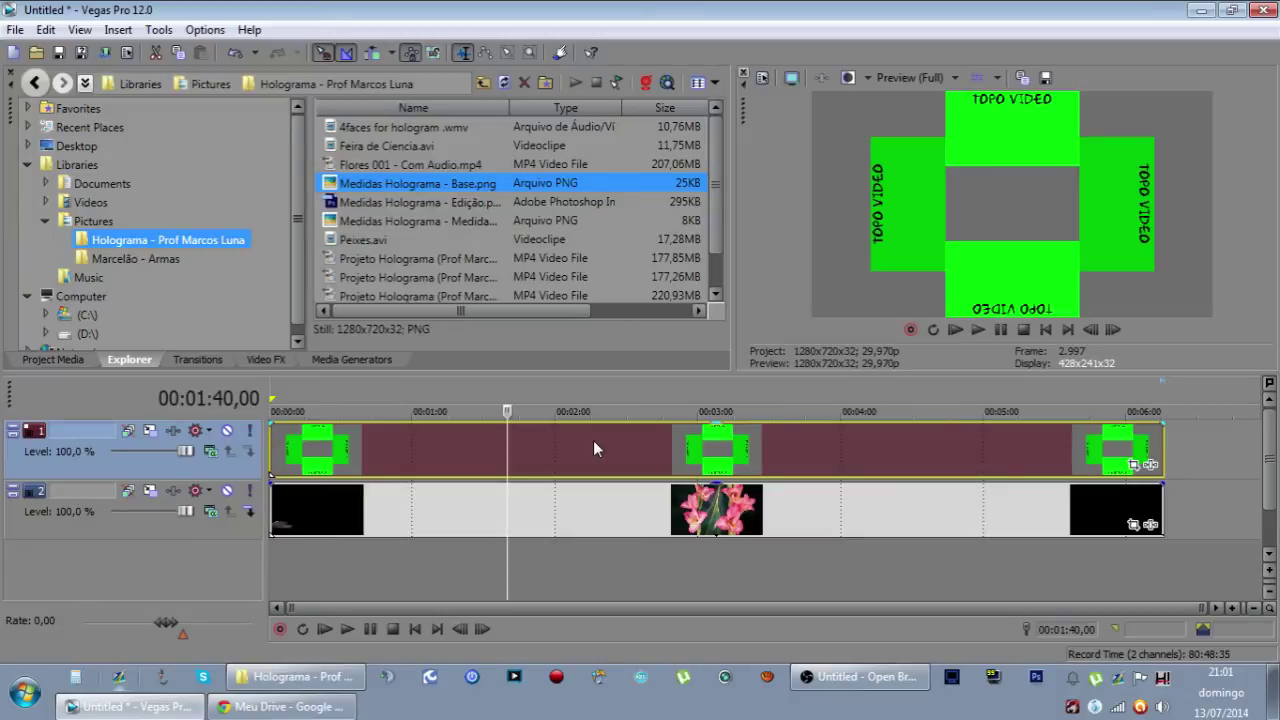
- Disable resampling and turn off Maintain aspect ratio in the properties of the Medidas Holograma - Base event
right_click(593, 441)
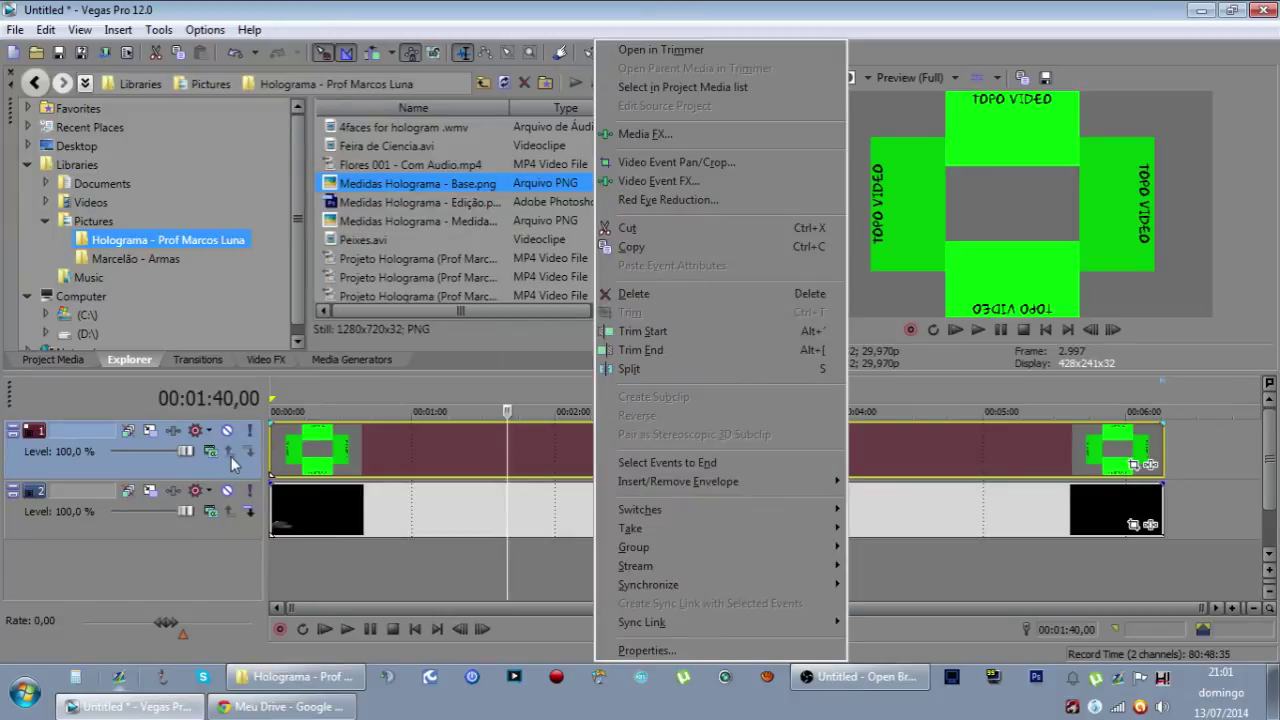
left_click(576, 429)
right_click(574, 434)
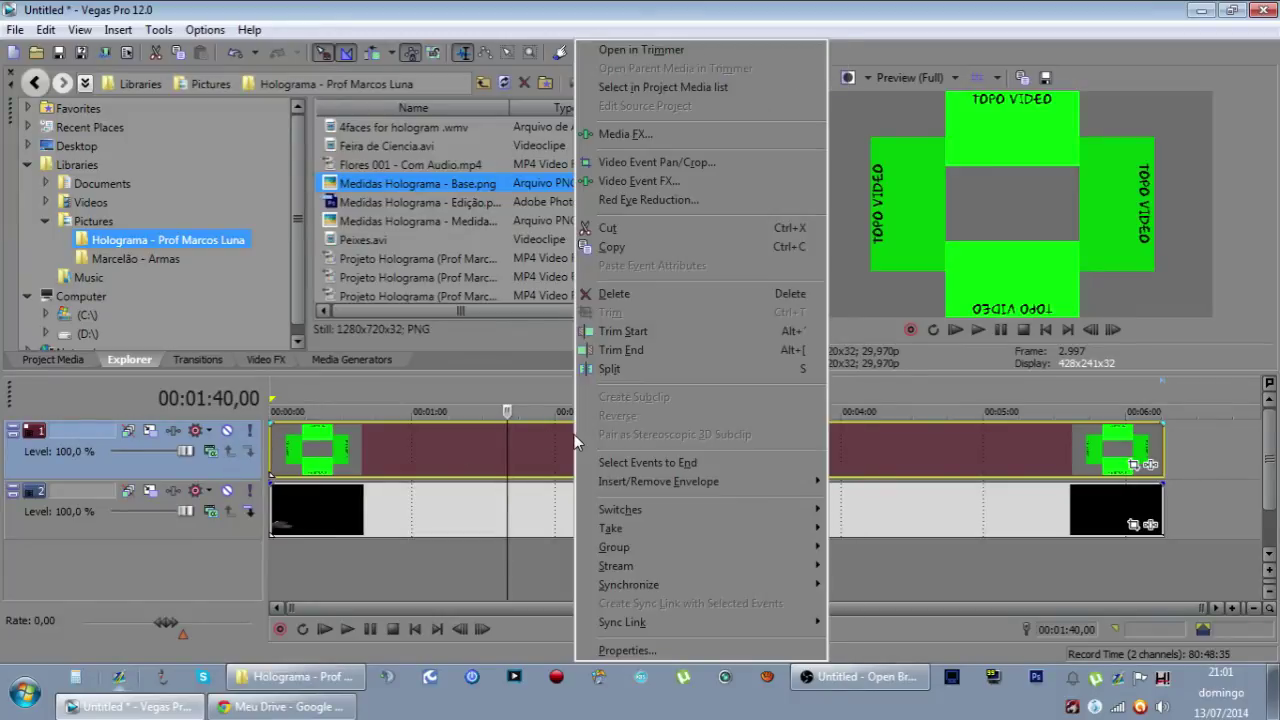
left_click(681, 651)
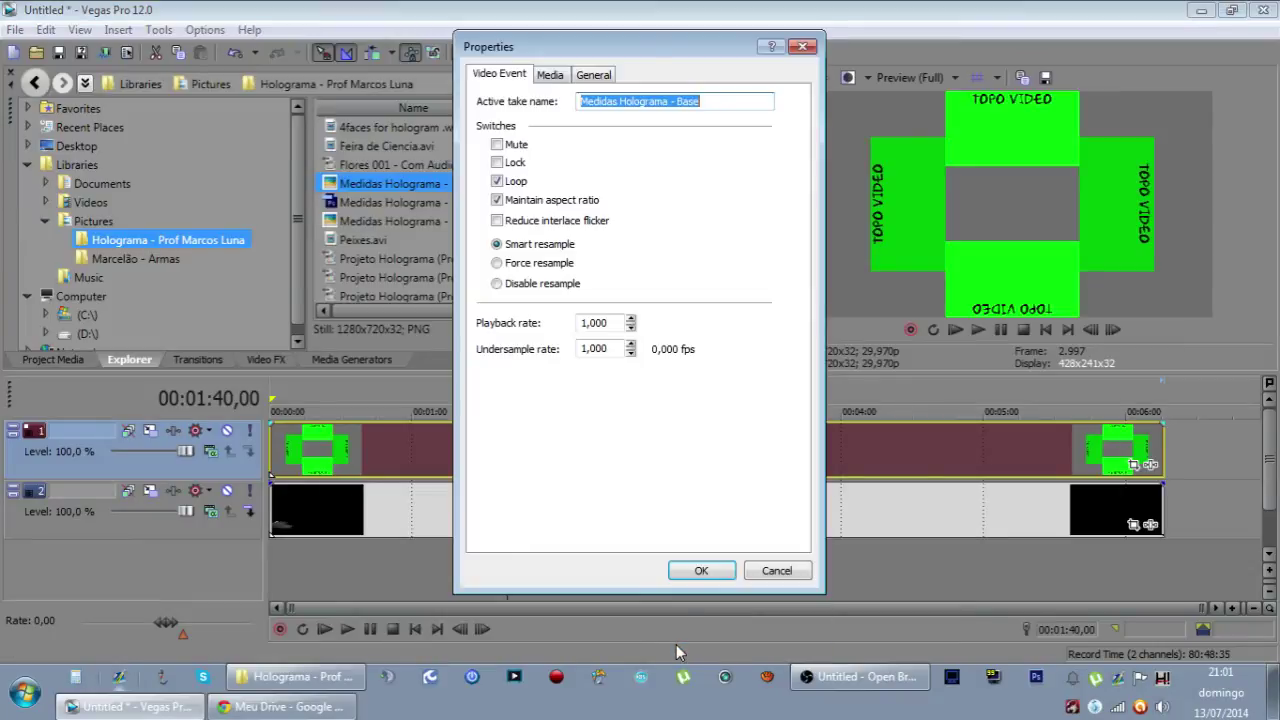
left_click(530, 288)
left_click(518, 205)
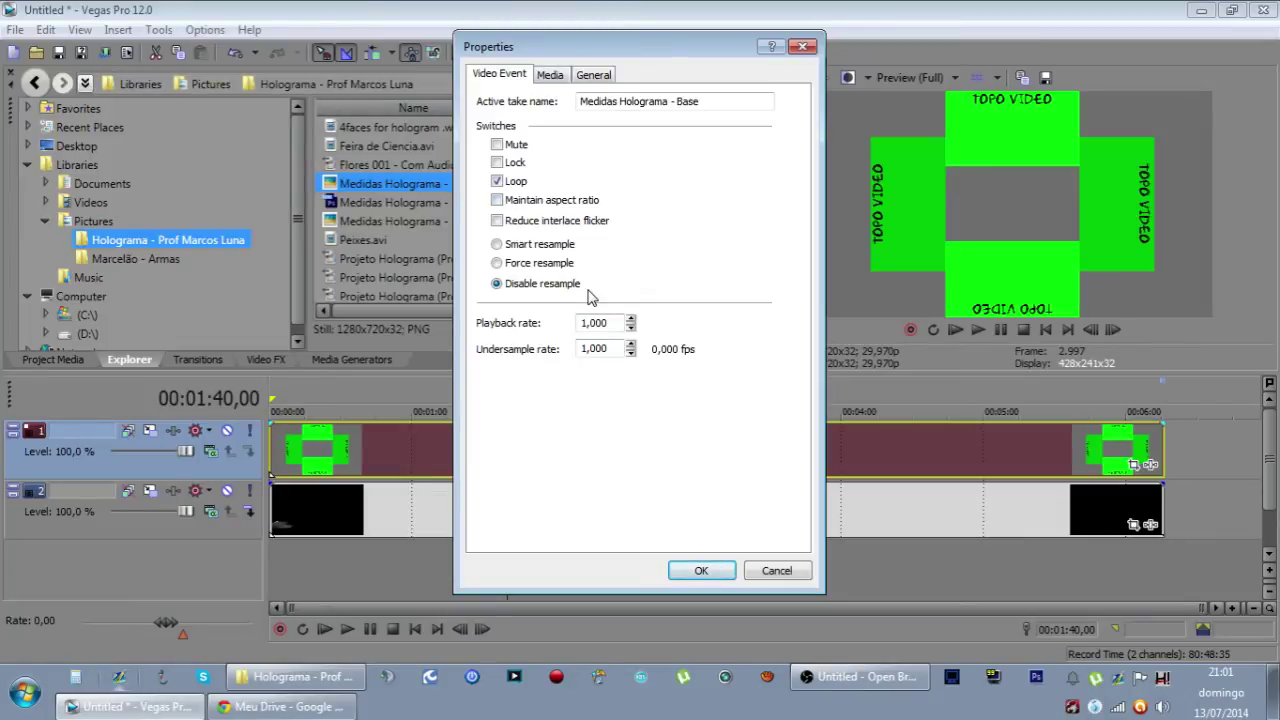
left_click(700, 571)
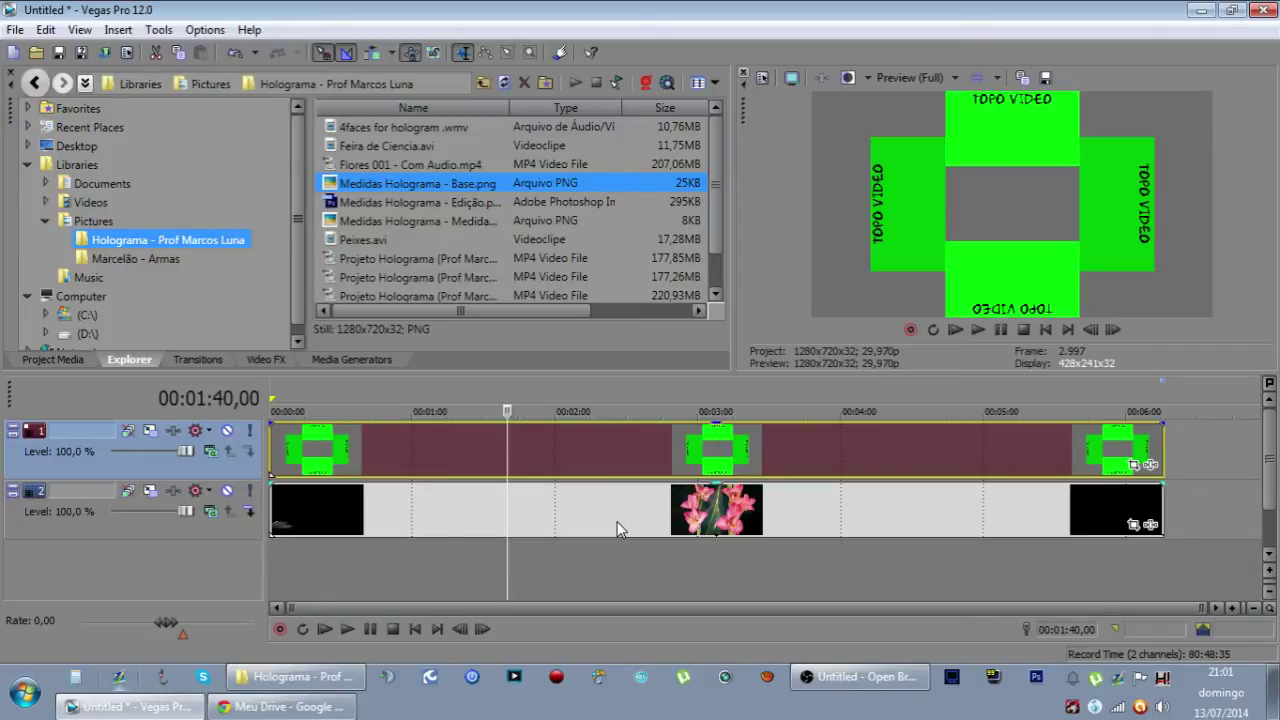
- Disable resampling and turn off Maintain aspect ratio in the properties of the Feira de Ciencia event
right_click(617, 521)
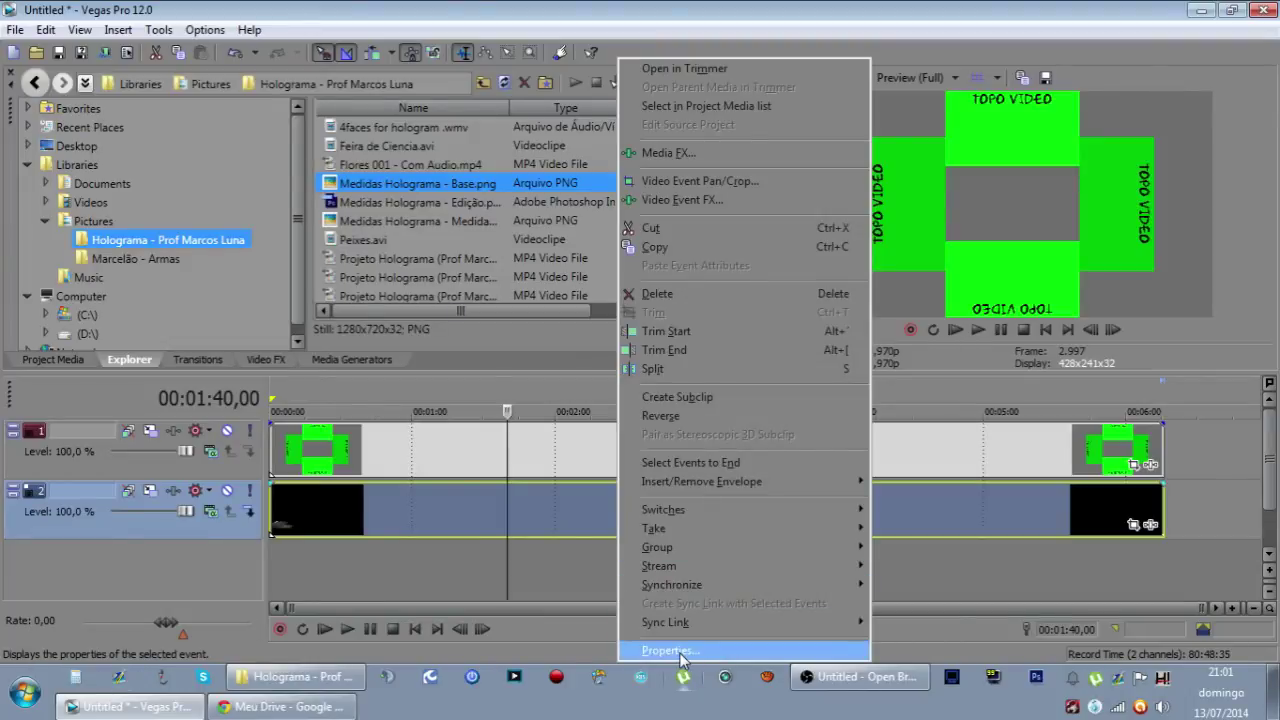
left_click(665, 651)
left_click(575, 285)
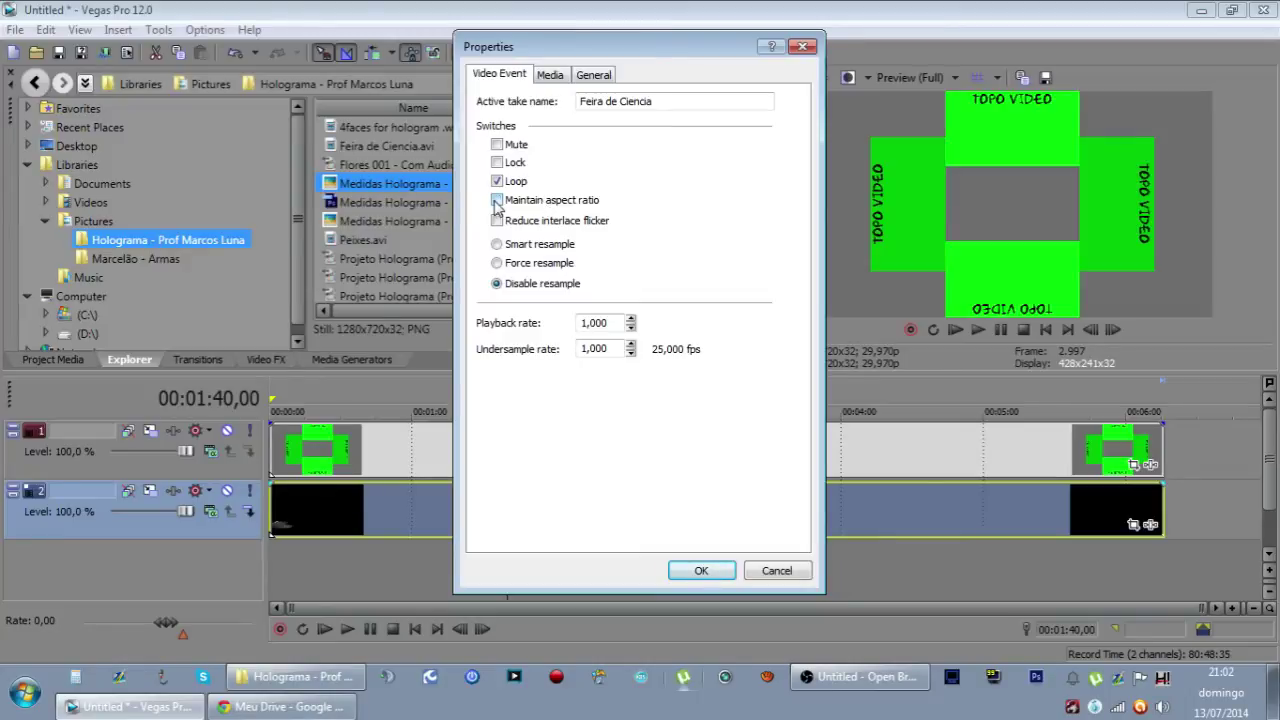
left_click(680, 574)
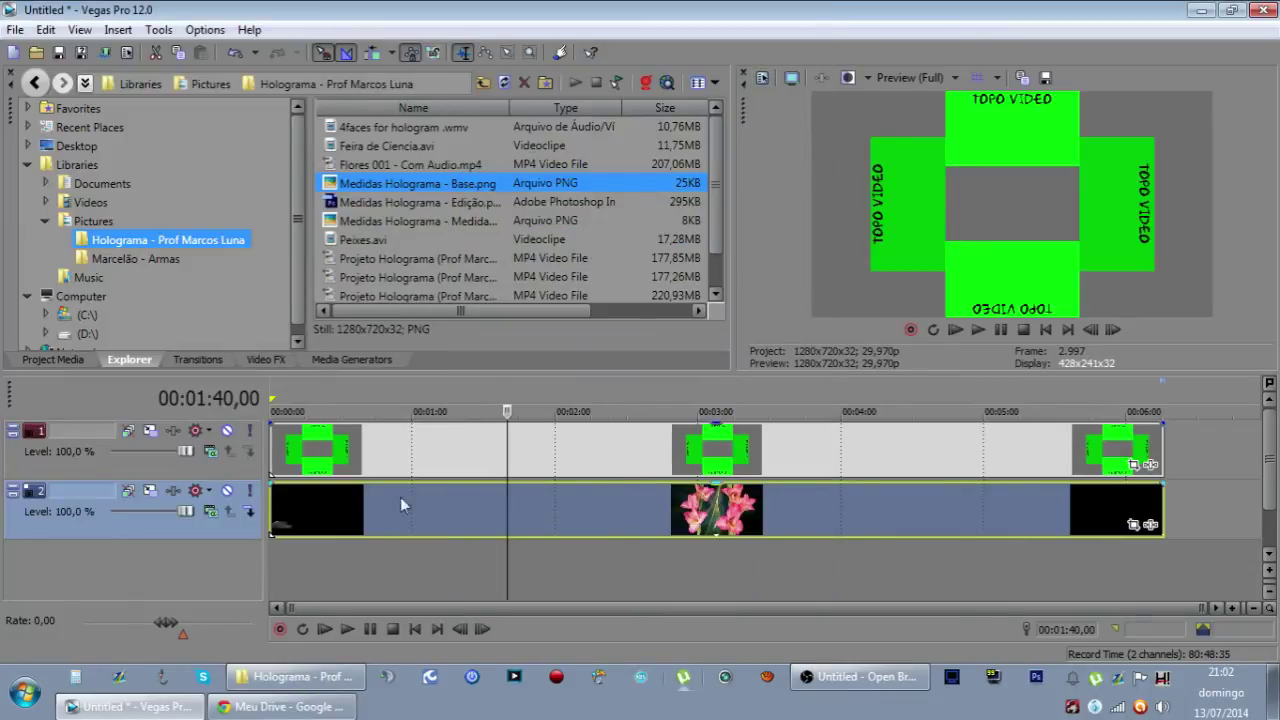
- Move the template image track below the Feira de Ciencia video track
left_click(156, 471)
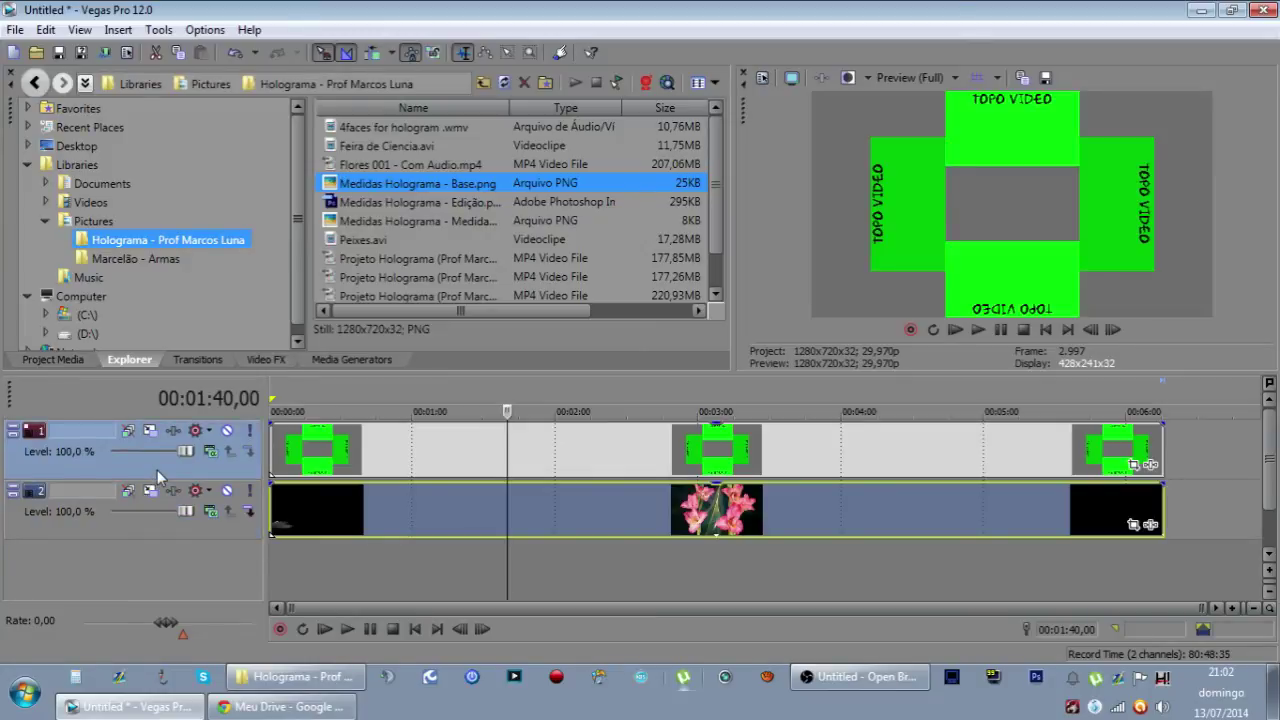
left_click_drag(157, 477, 158, 538)
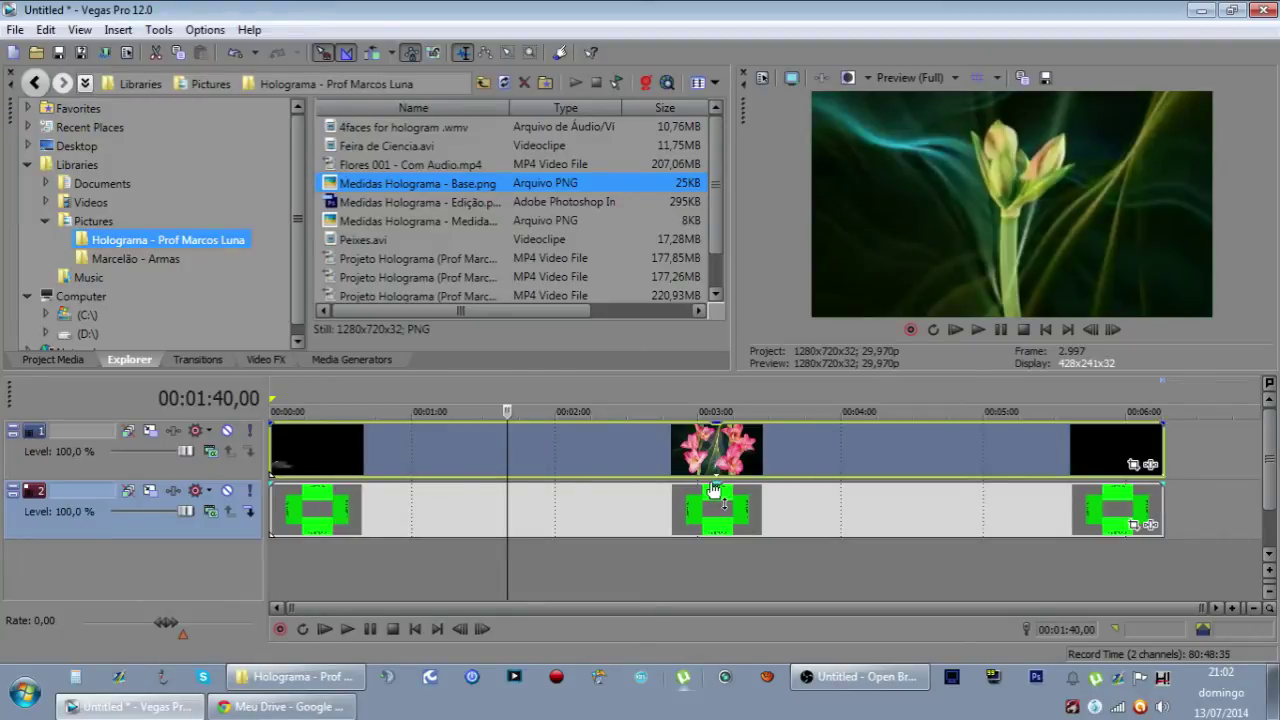
- Open Track Motion for the Feira de Ciencia track, narrow its window and dock it between the Explorer and the timeline
left_click(151, 432)
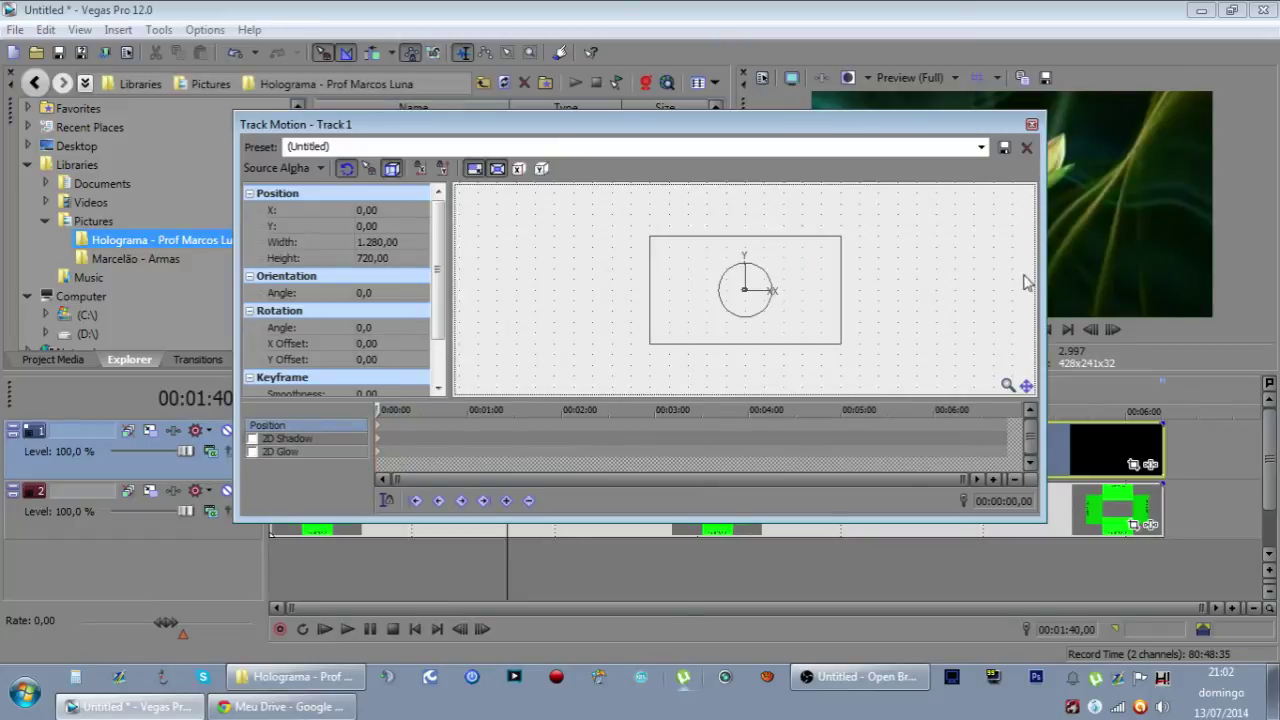
left_click_drag(1046, 284, 796, 297)
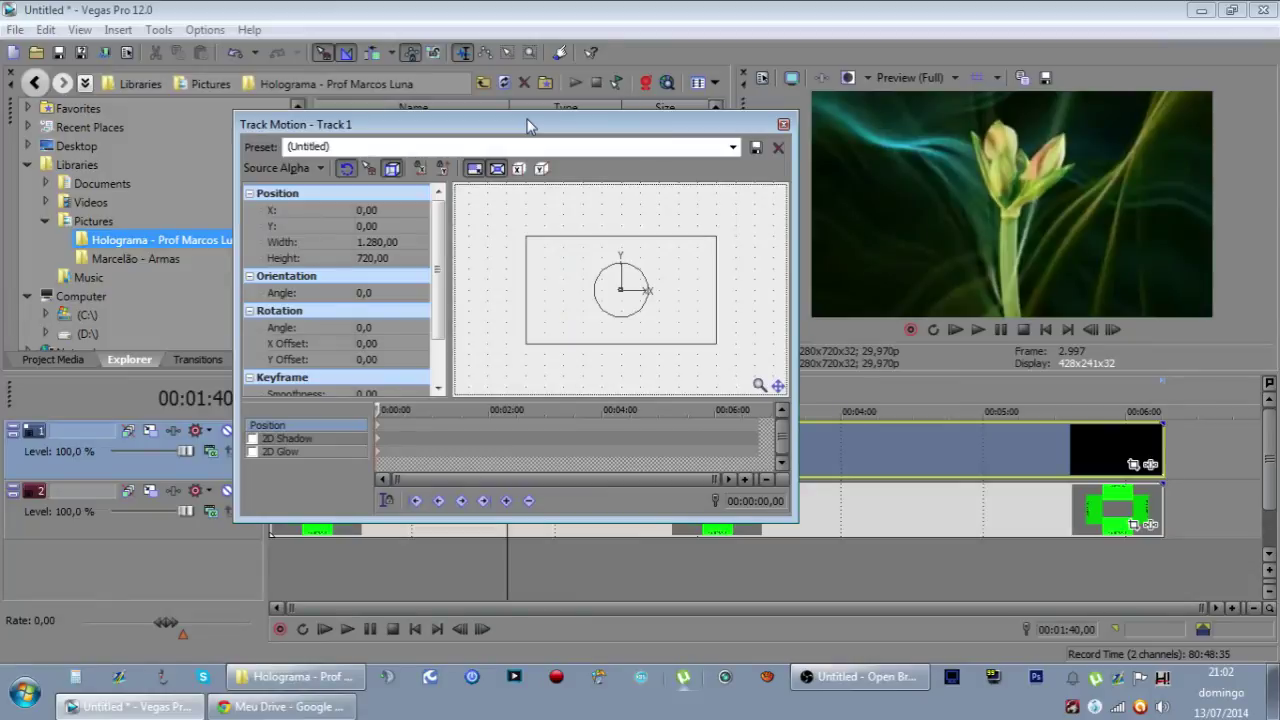
left_click_drag(529, 124, 663, 625)
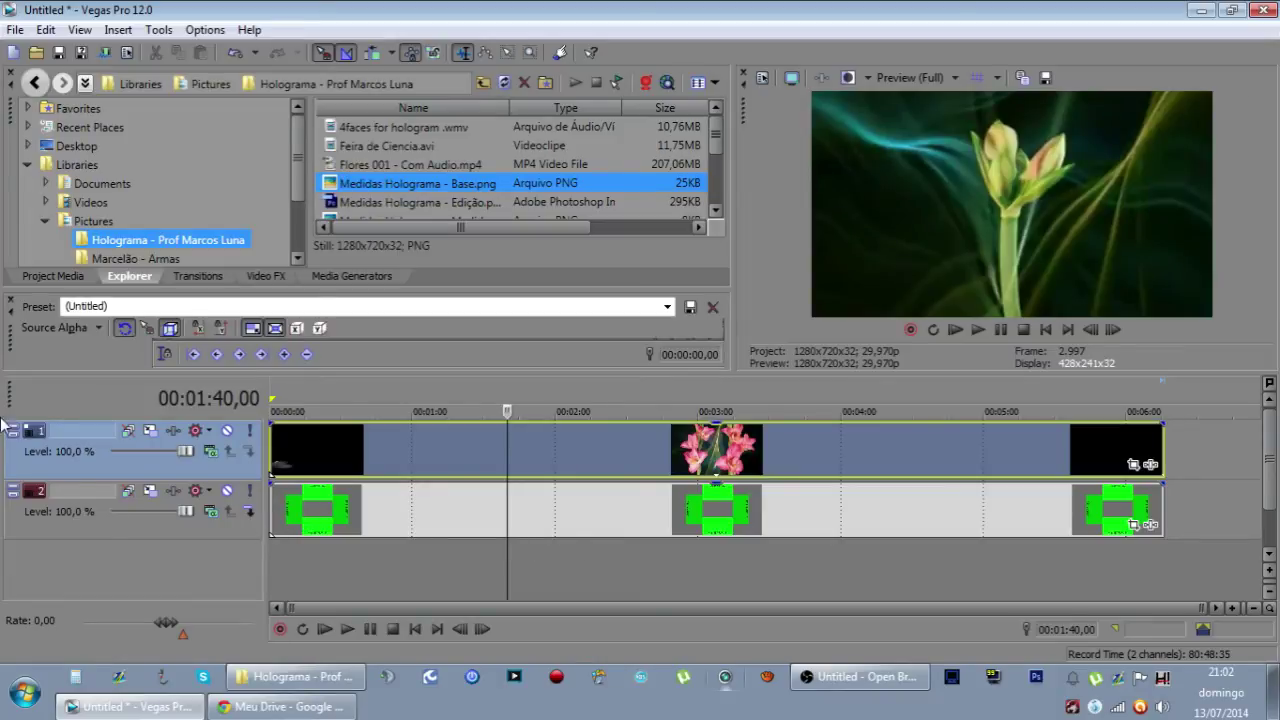
- Undock the Track Motion settings of the Feira de Ciencia track into a floating window
left_click_drag(14, 349, 252, 248)
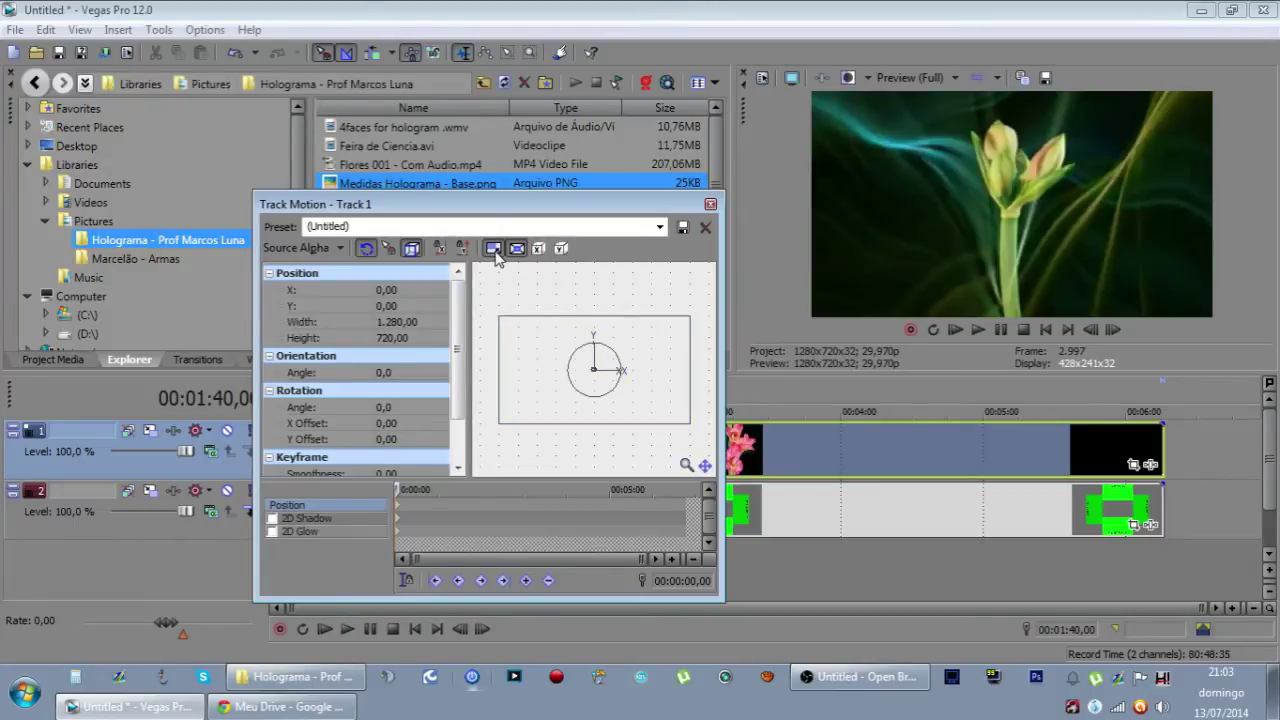
left_click_drag(505, 325, 533, 408)
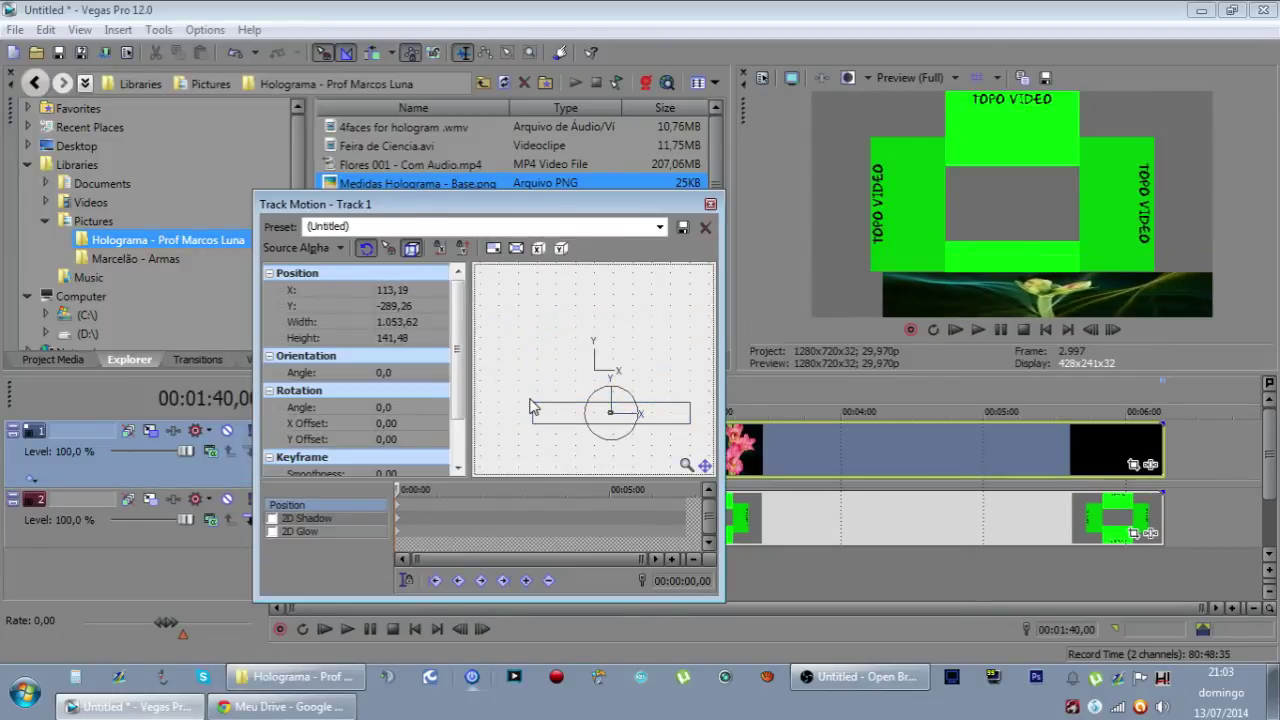
right_click(528, 314)
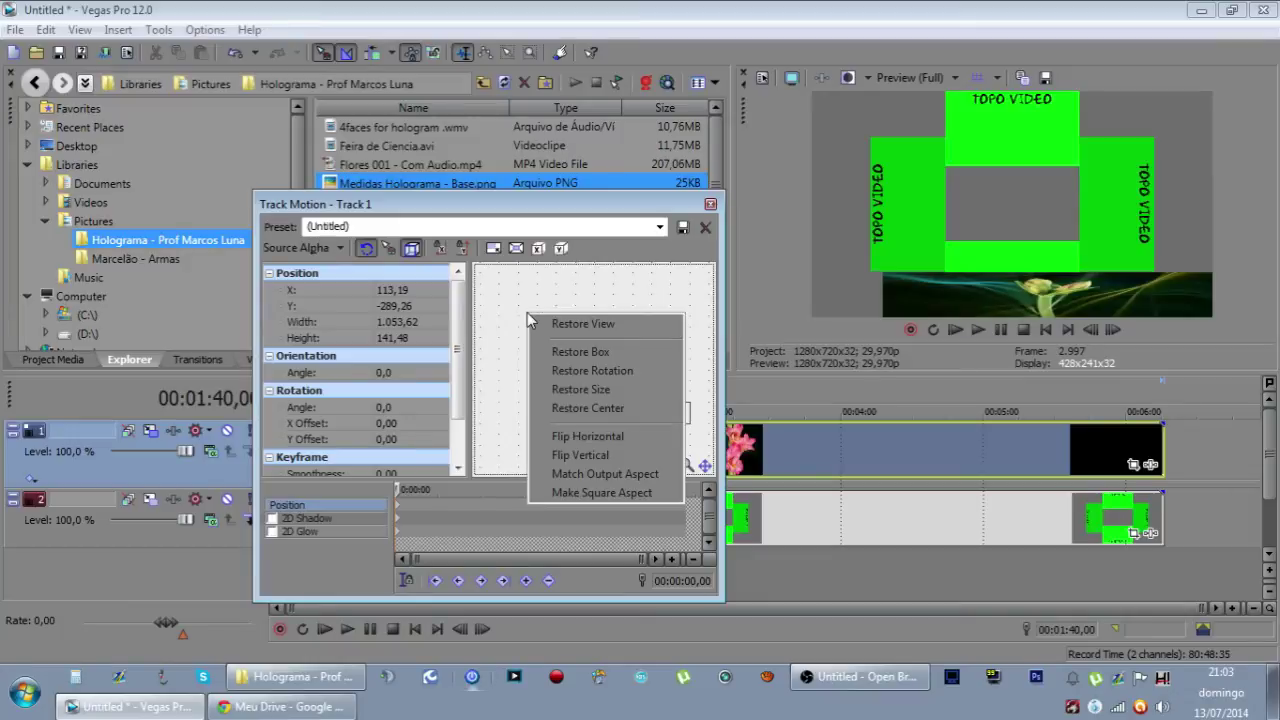
left_click(572, 353)
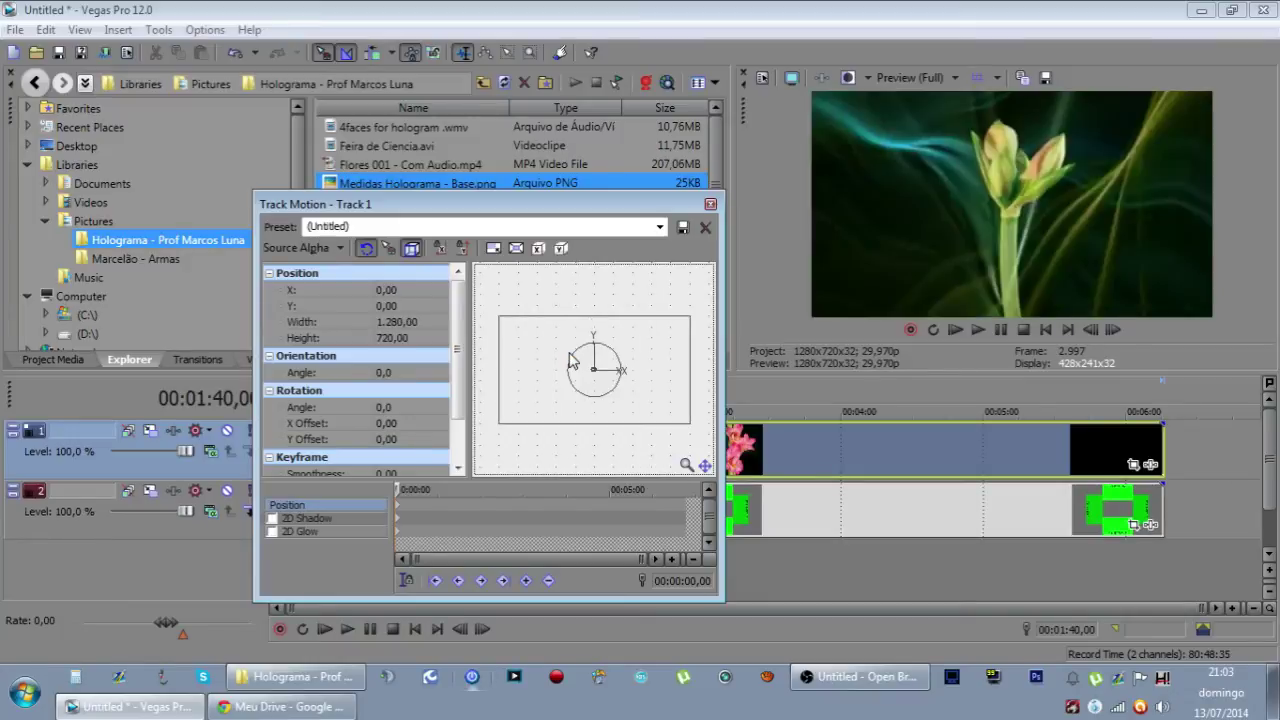
- Lock the aspect ratio in Track Motion and set the Feira de Ciencia track's width to 400
left_click(493, 250)
left_click(405, 322)
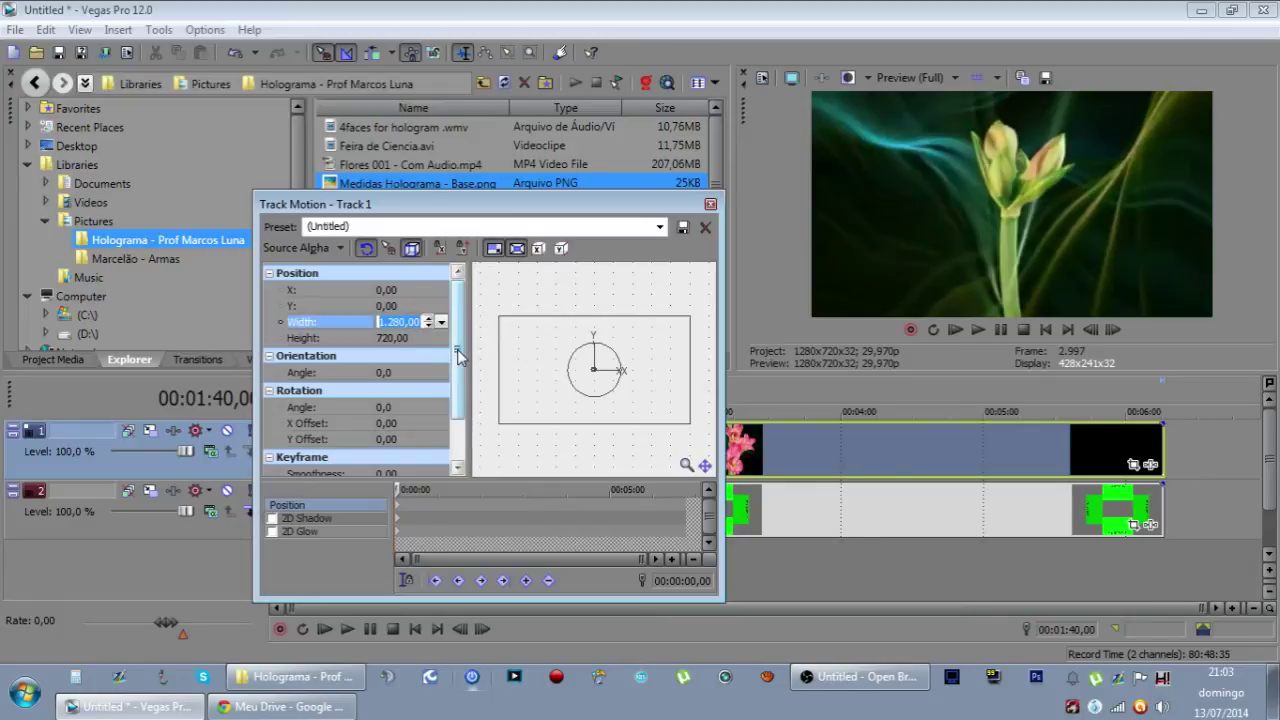
type("4")
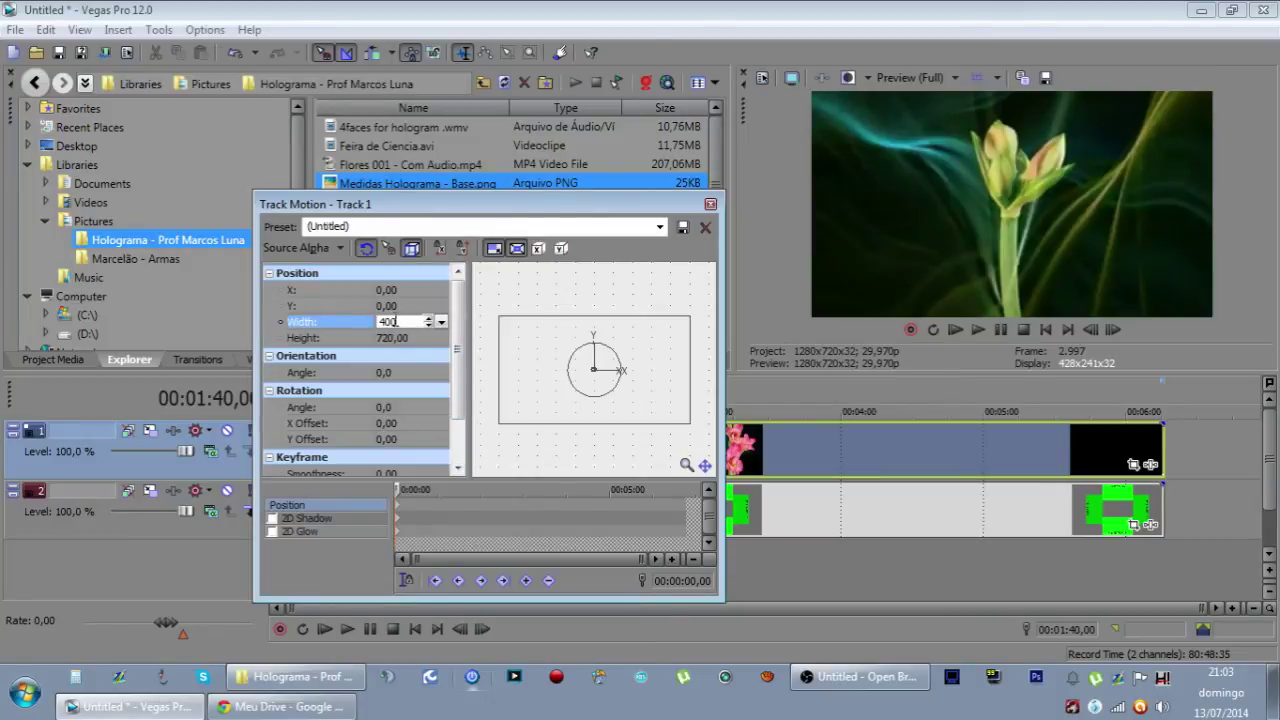
key("Return")
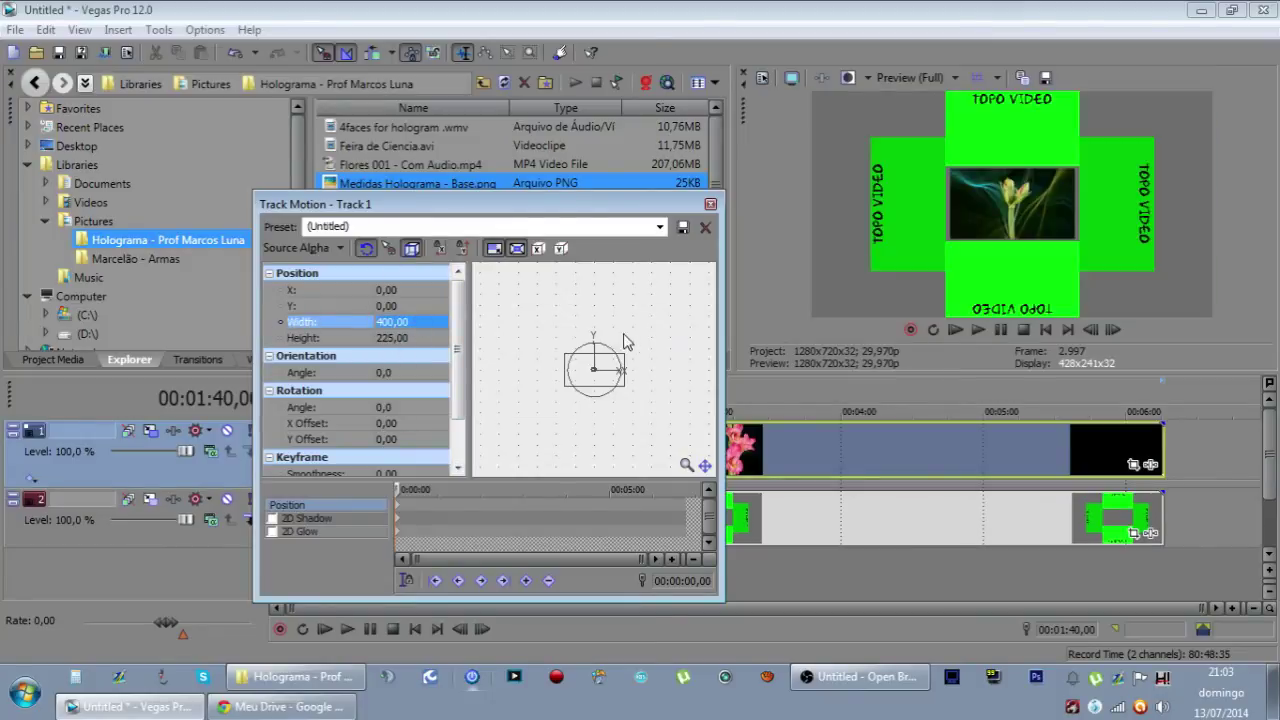
- Move the scaled video up onto the template's upper green rectangle, at Y 238,95
left_click(517, 328)
key("Up")
key("Up")
key("Up")
key("Up")
key("Up")
key("Up")
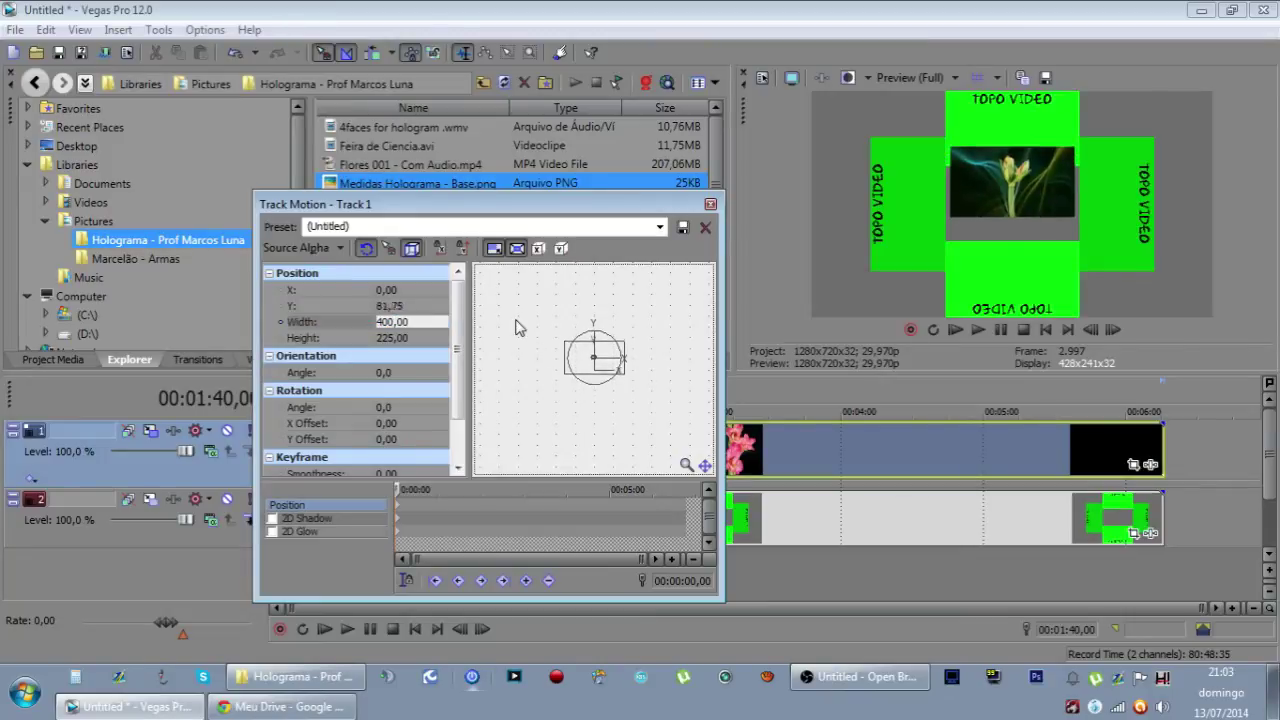
key("Up")
key("Up")
key("Up")
key("Up")
key("Up")
key("Up")
key("Up")
key("Up")
key("Up")
key("Up")
key("Up")
key("Up")
key("Down")
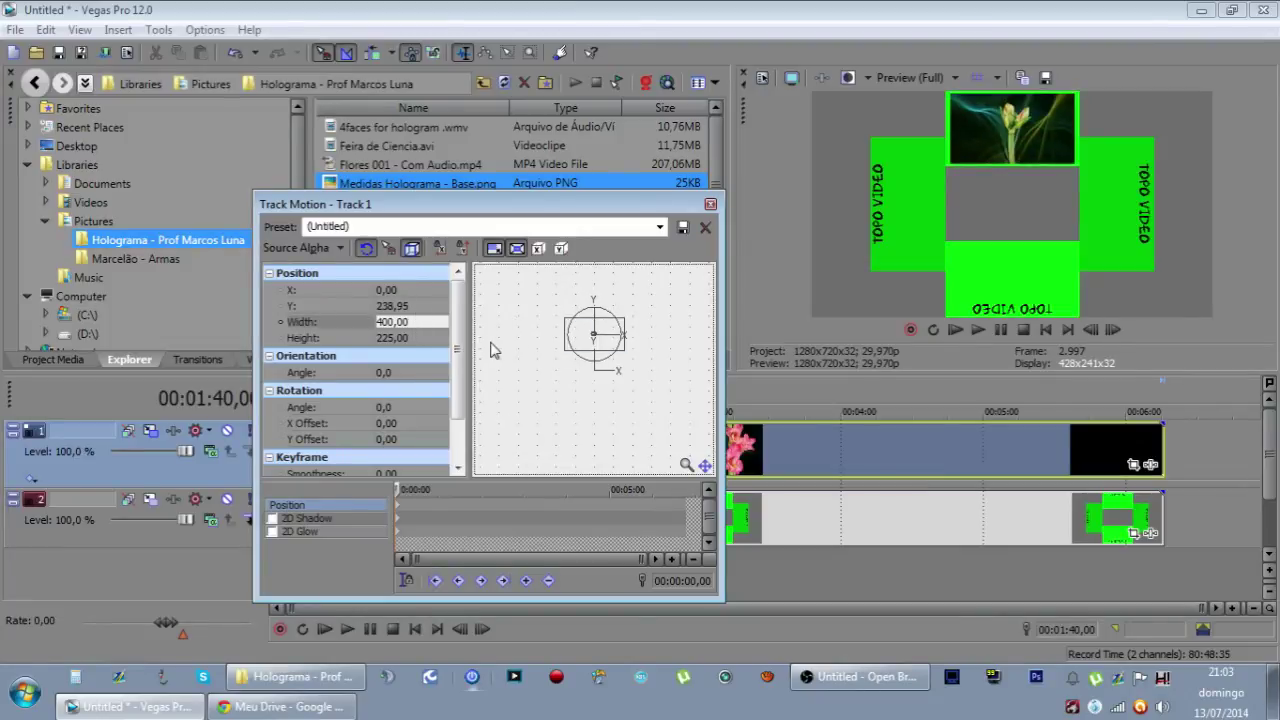
- Increase the video's width to 430 so it covers the template's upper green rectangle
left_click(433, 320)
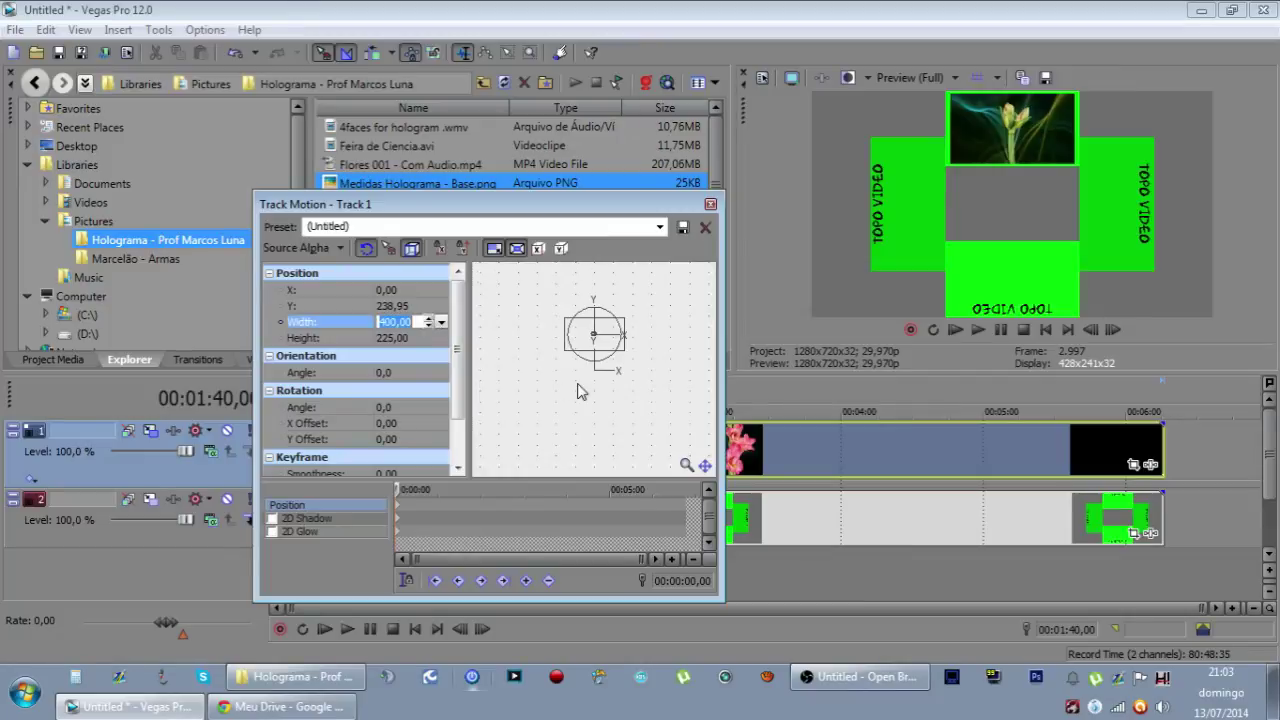
key("Up")
key("Up")
key("Up")
key("Up")
key("Up")
key("Up")
key("Up")
key("Up")
key("Up")
key("Up")
key("Up")
key("Up")
key("Up")
key("Up")
key("Up")
key("Up")
key("Up")
key("Up")
key("Up")
key("Up")
key("Up")
key("Up")
key("Up")
key("Up")
key("Up")
key("Down")
key("Down")
key("Down")
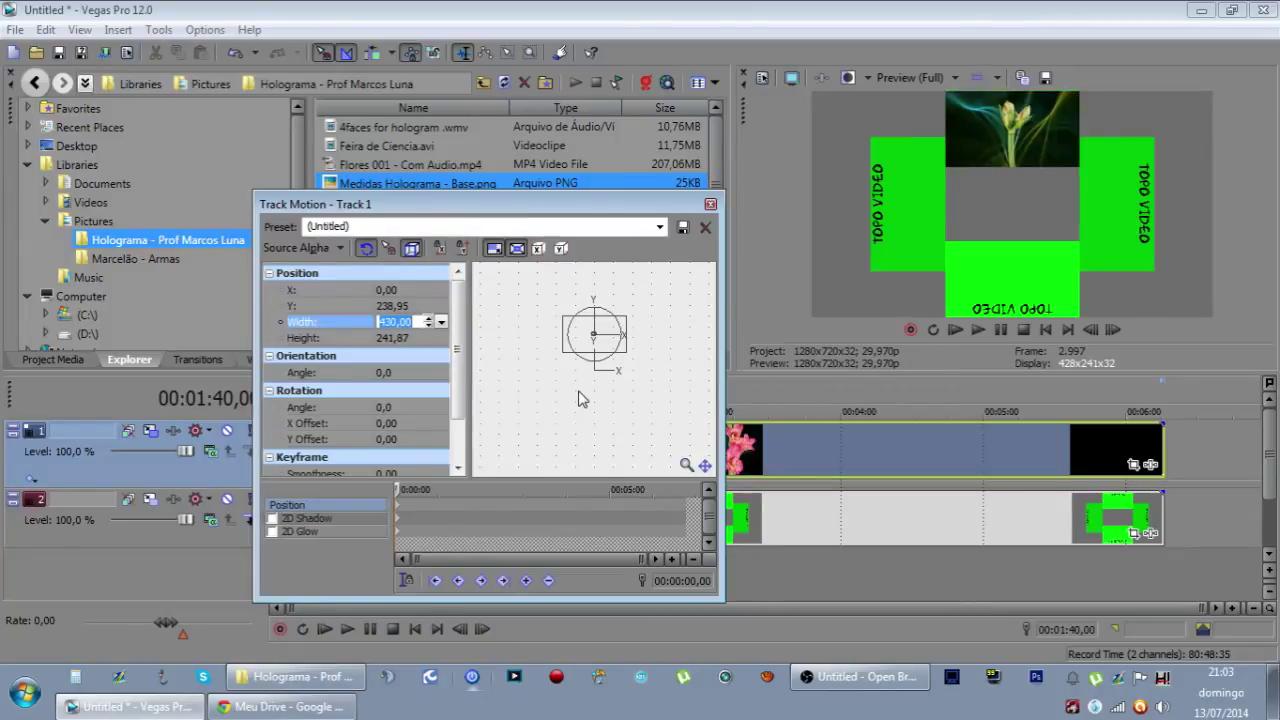
left_click(530, 397)
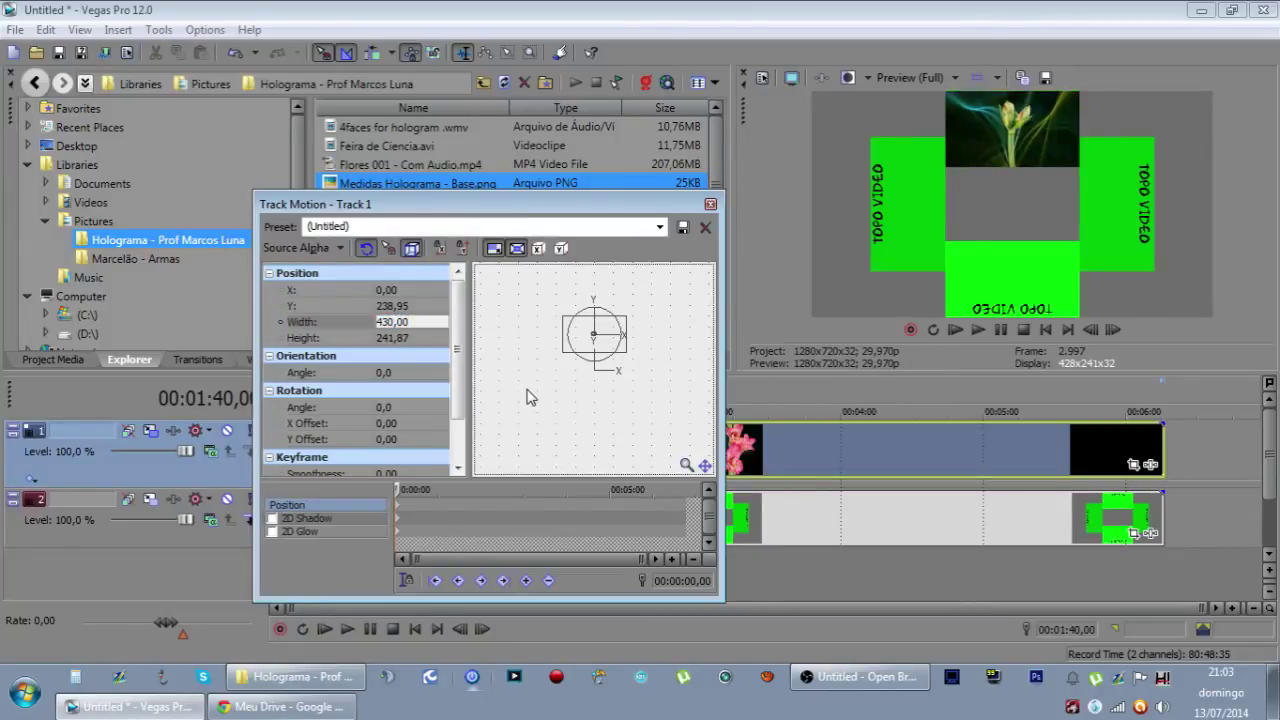
key("Down")
key("Down")
key("Down")
key("Down")
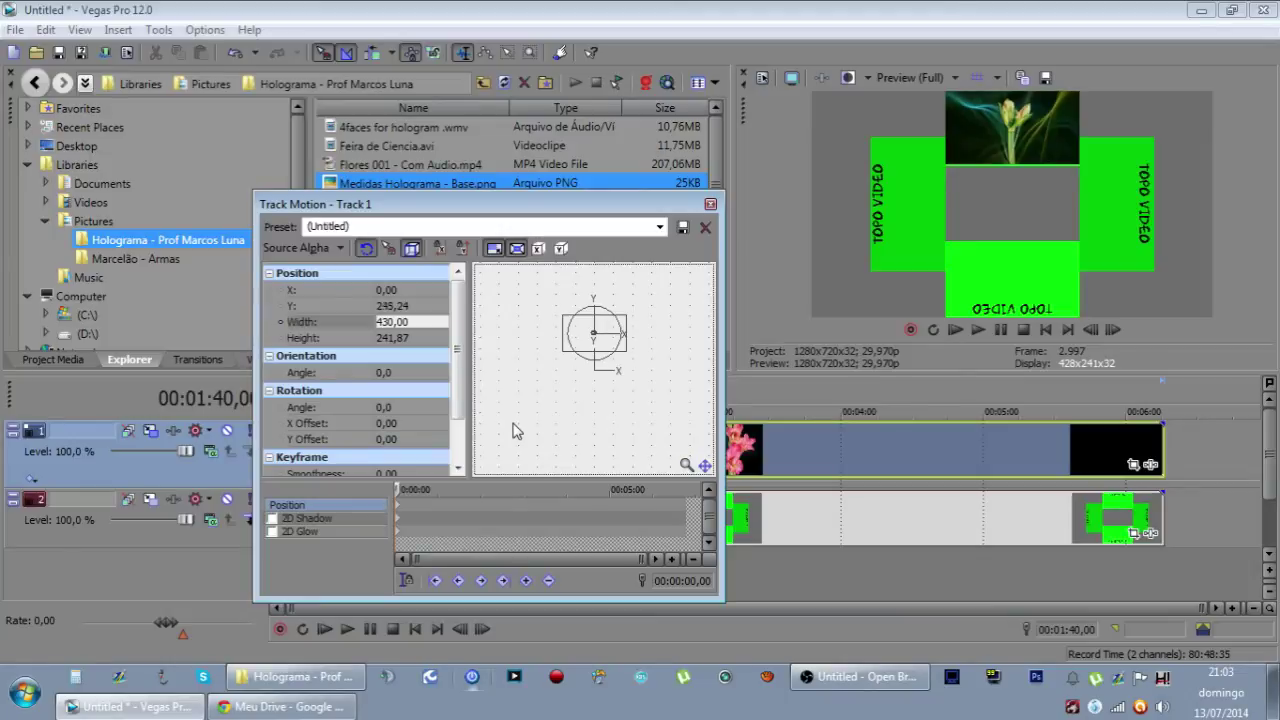
key("Up")
key("Up")
key("Up")
key("Up")
key("Left")
key("Left")
key("Left")
key("Left")
key("Right")
key("Right")
key("Right")
key("Right")
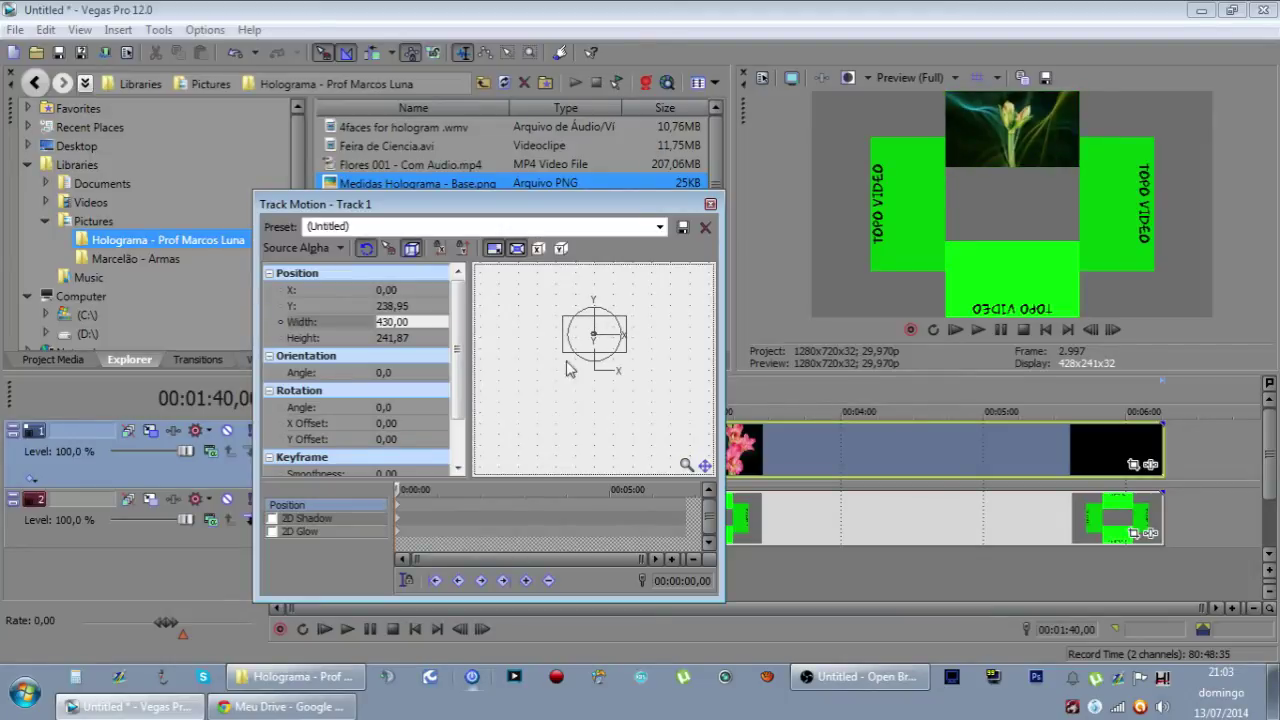
- Close Track Motion, duplicate the Feira de Ciencia video track, and minimize the lower copy on track 2
left_click(711, 205)
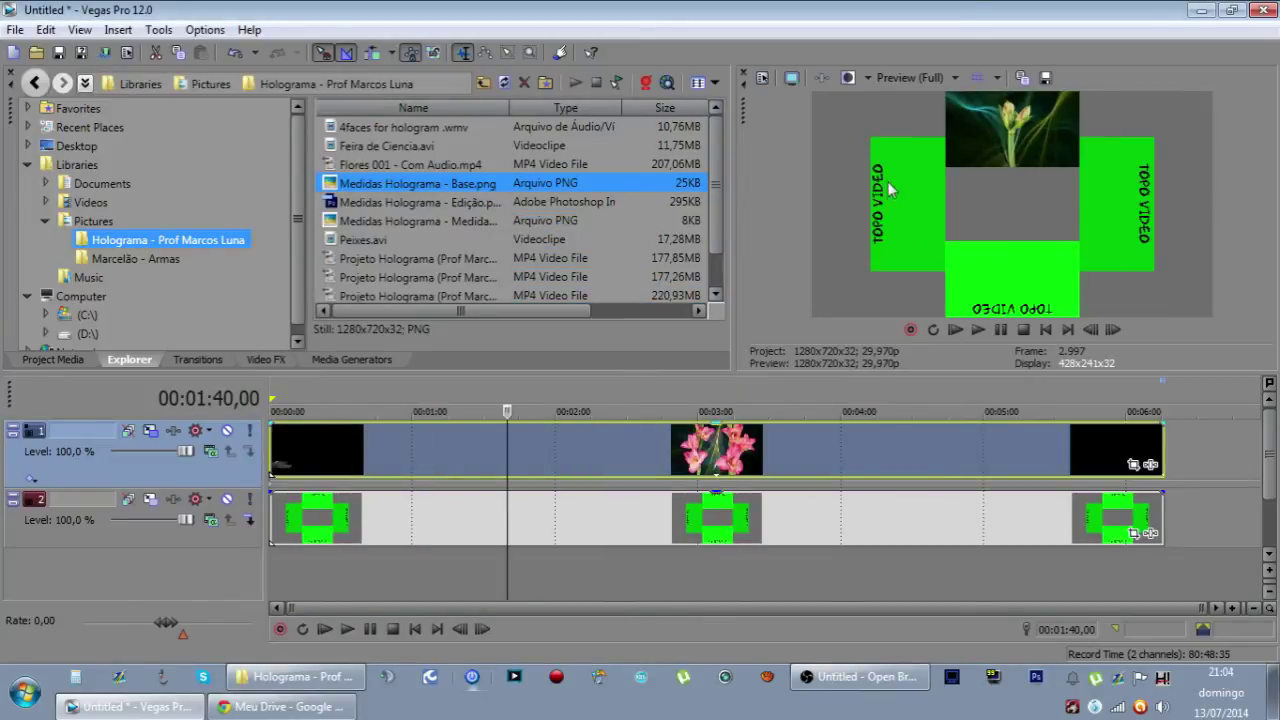
right_click(233, 483)
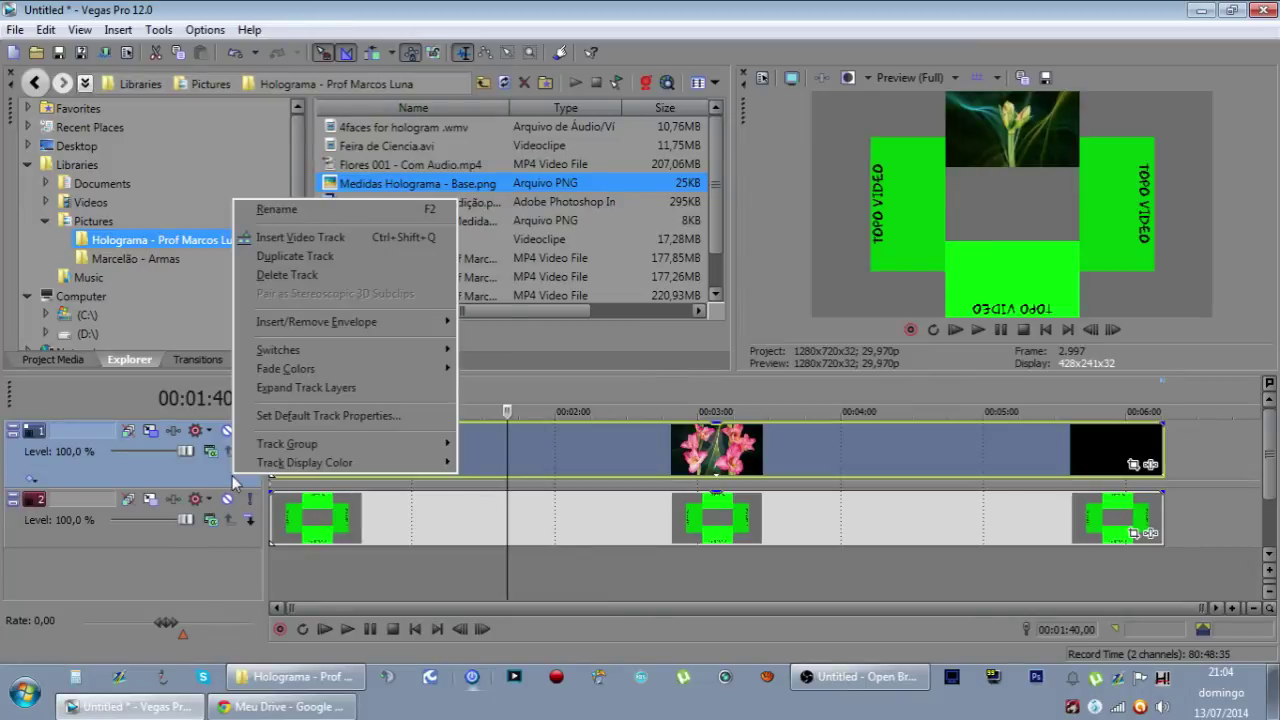
left_click(296, 257)
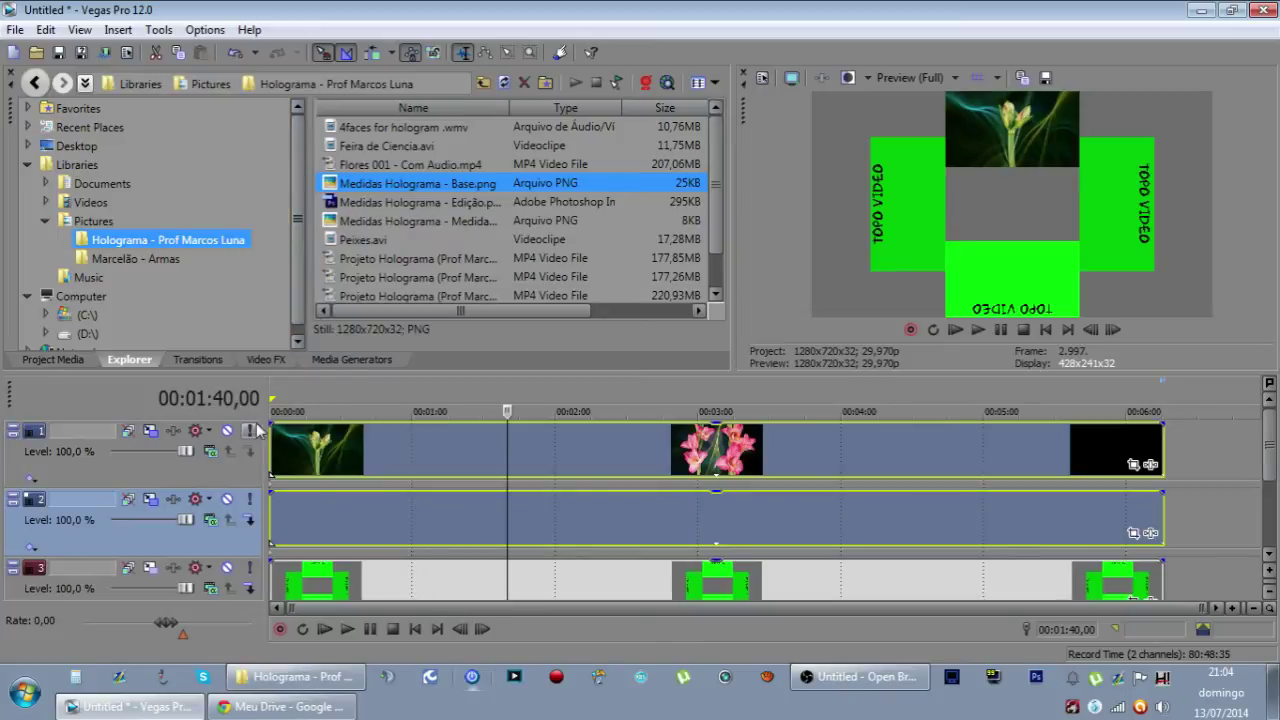
left_click(13, 500)
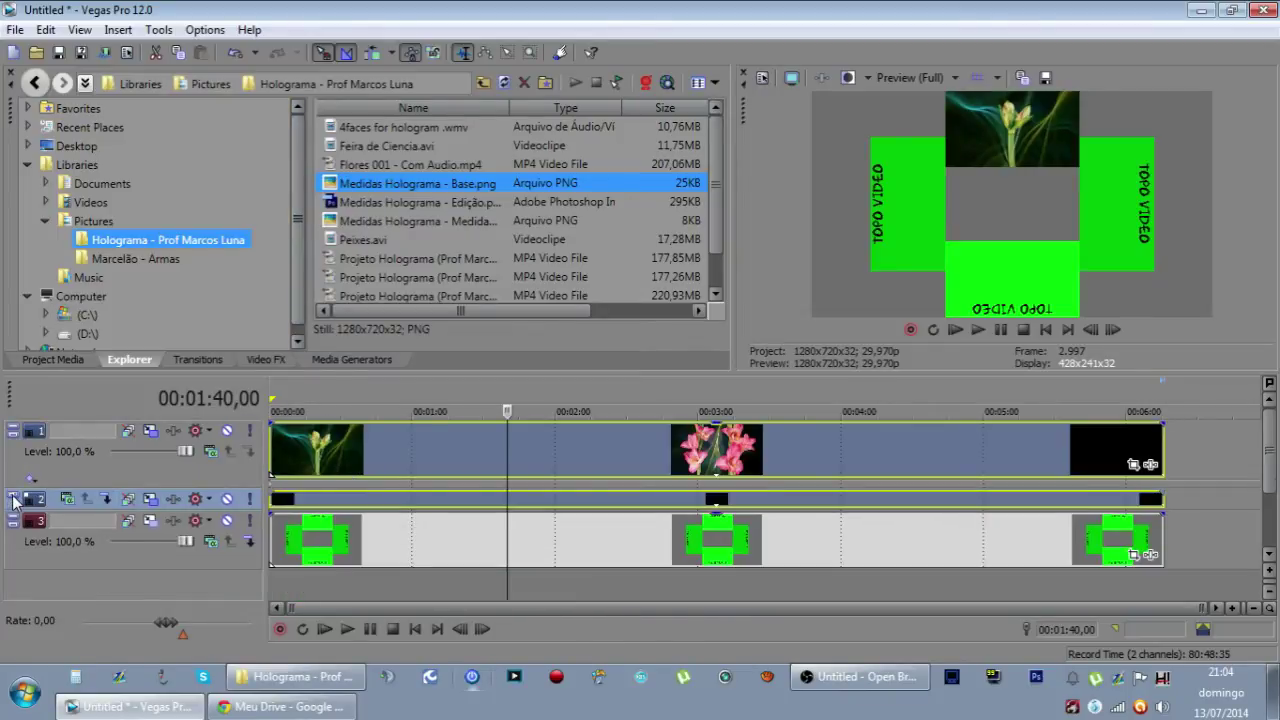
- Open Track Motion for the duplicate on track 1 and flip its video vertically
left_click(151, 431)
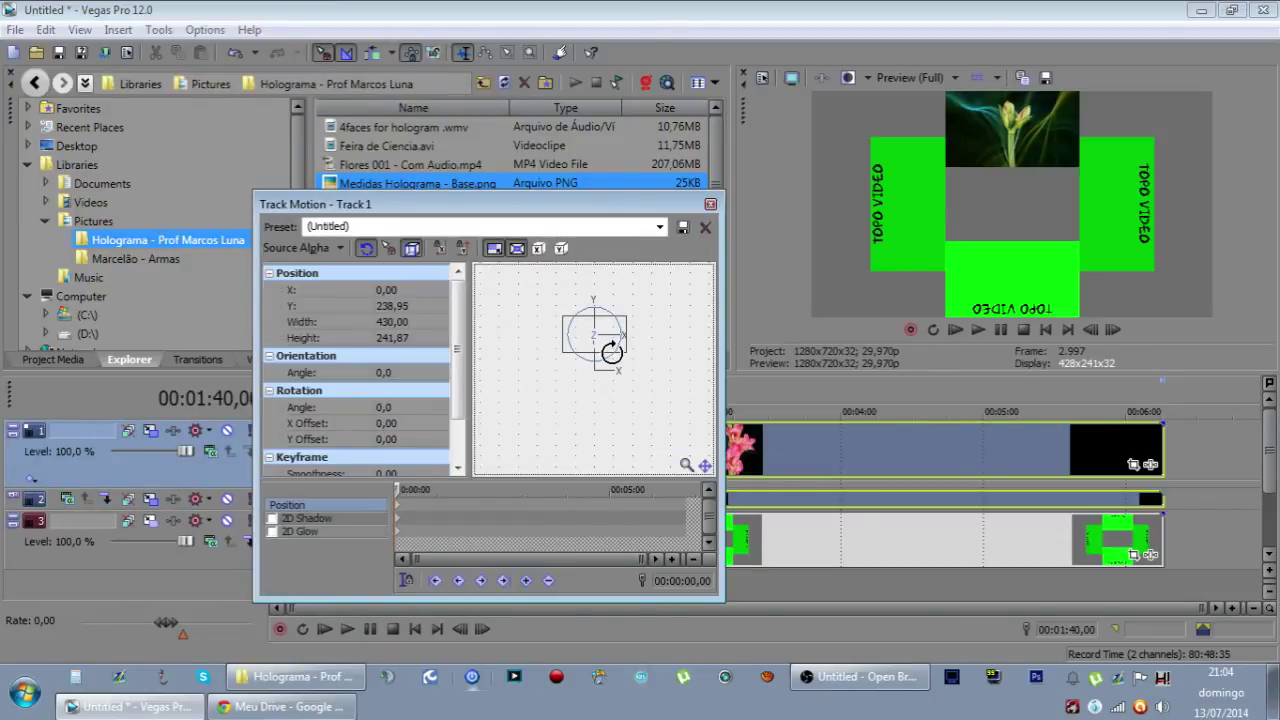
right_click(579, 415)
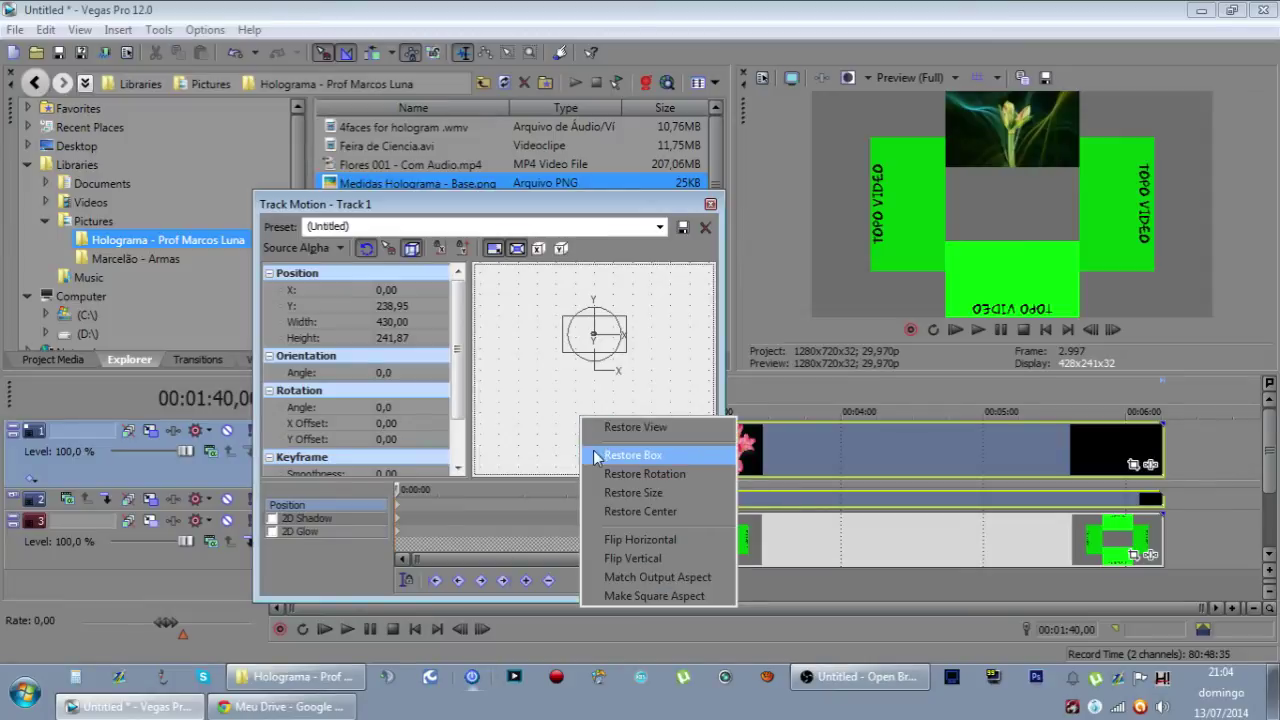
right_click(517, 417)
right_click(518, 411)
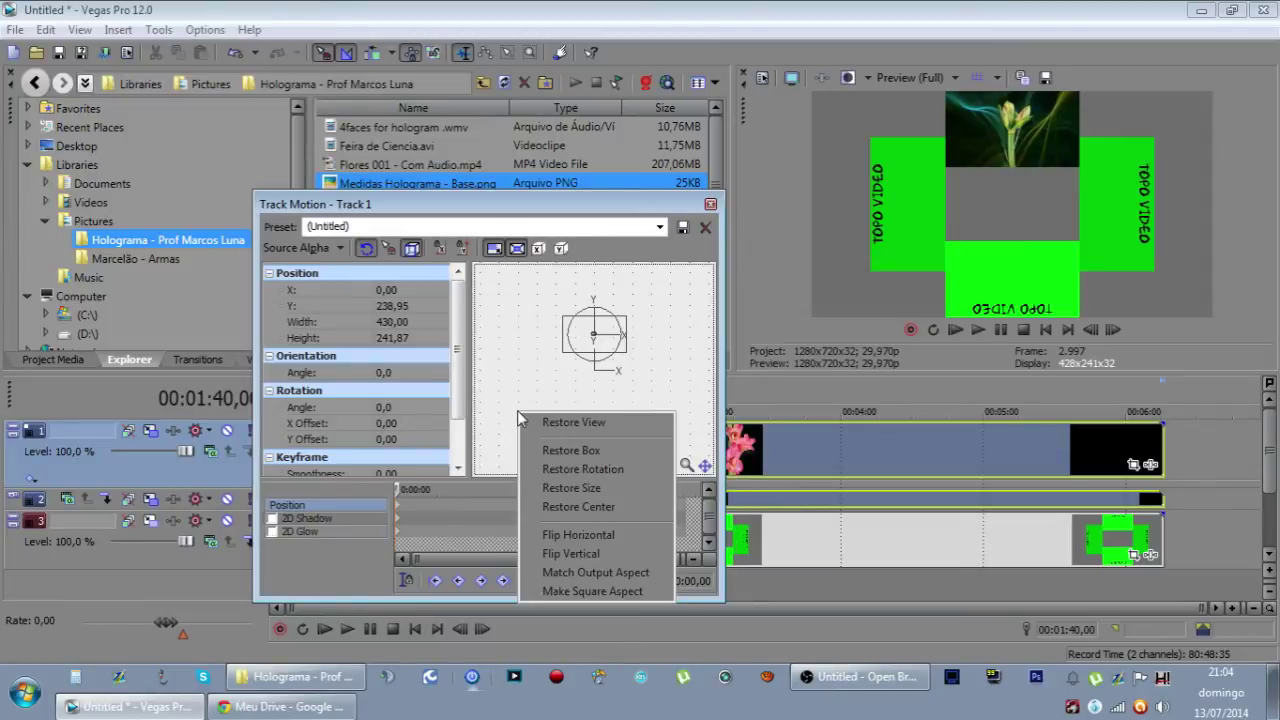
left_click(597, 553)
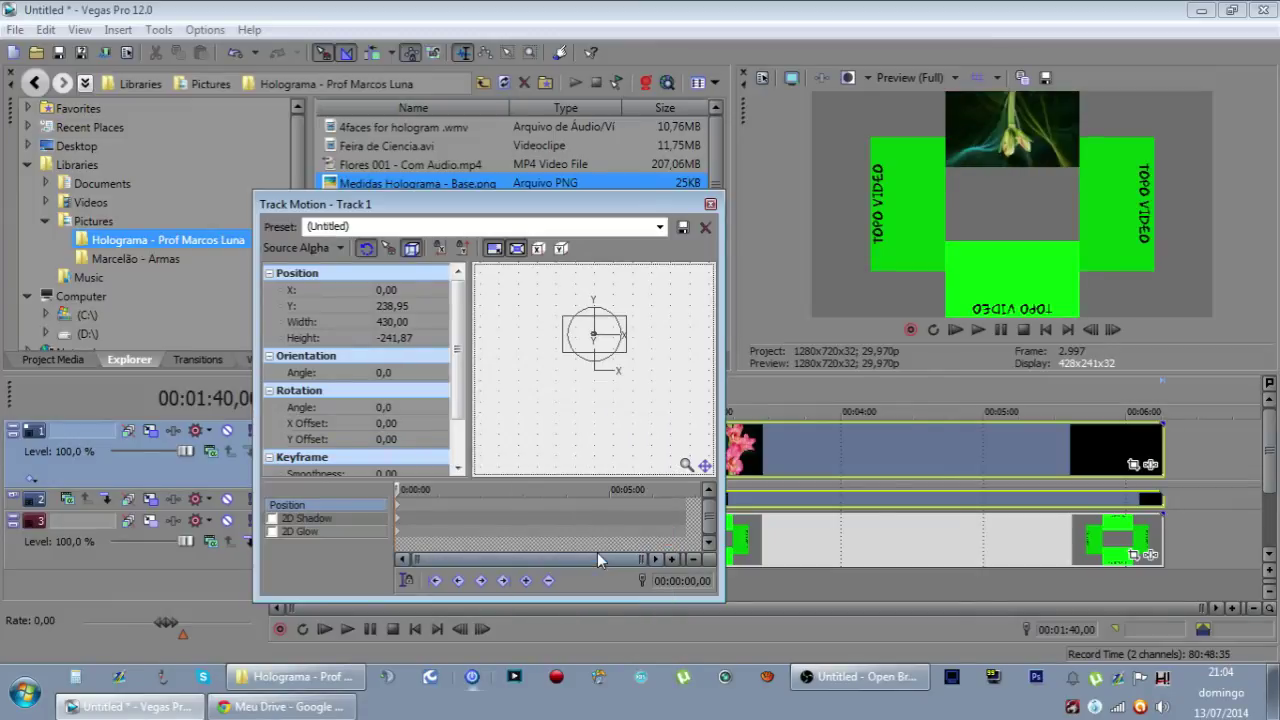
- Move the flipped copy down onto the template's lower green rectangle, at Y -238,95, and close Track Motion
key("Down")
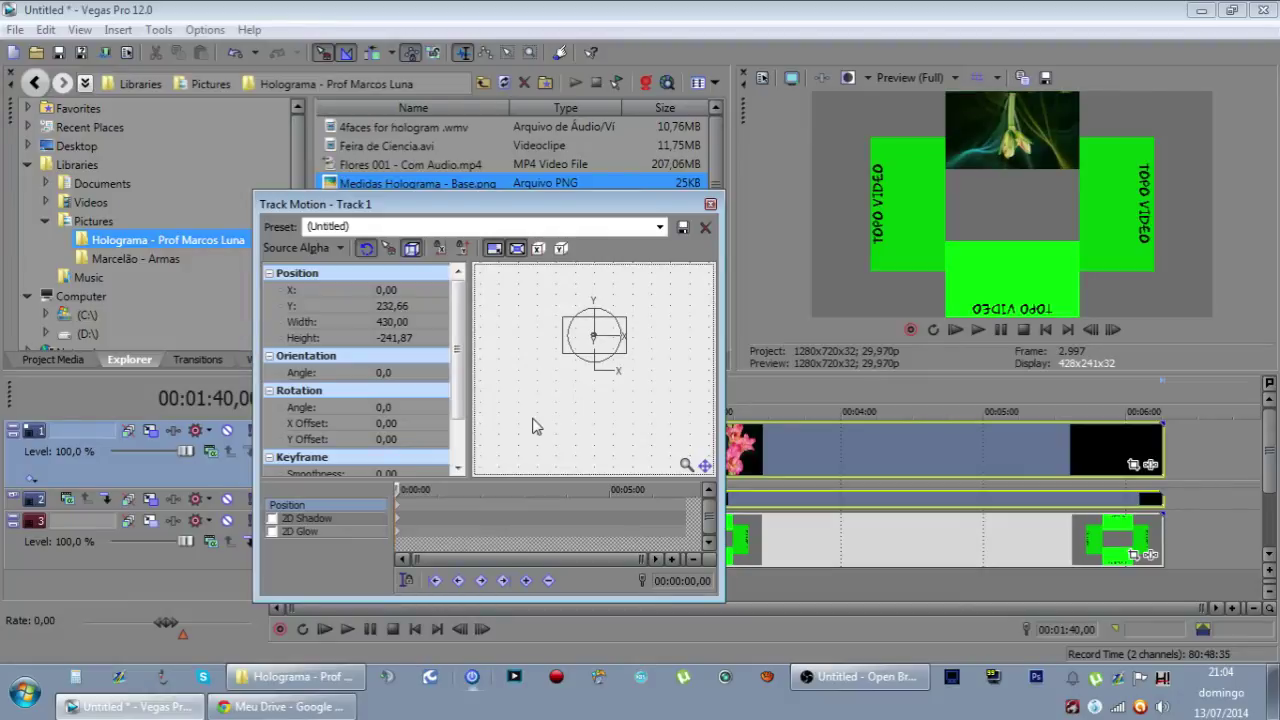
key("Down")
key("Down")
key("Down")
key("Down")
key("Down")
key("Down")
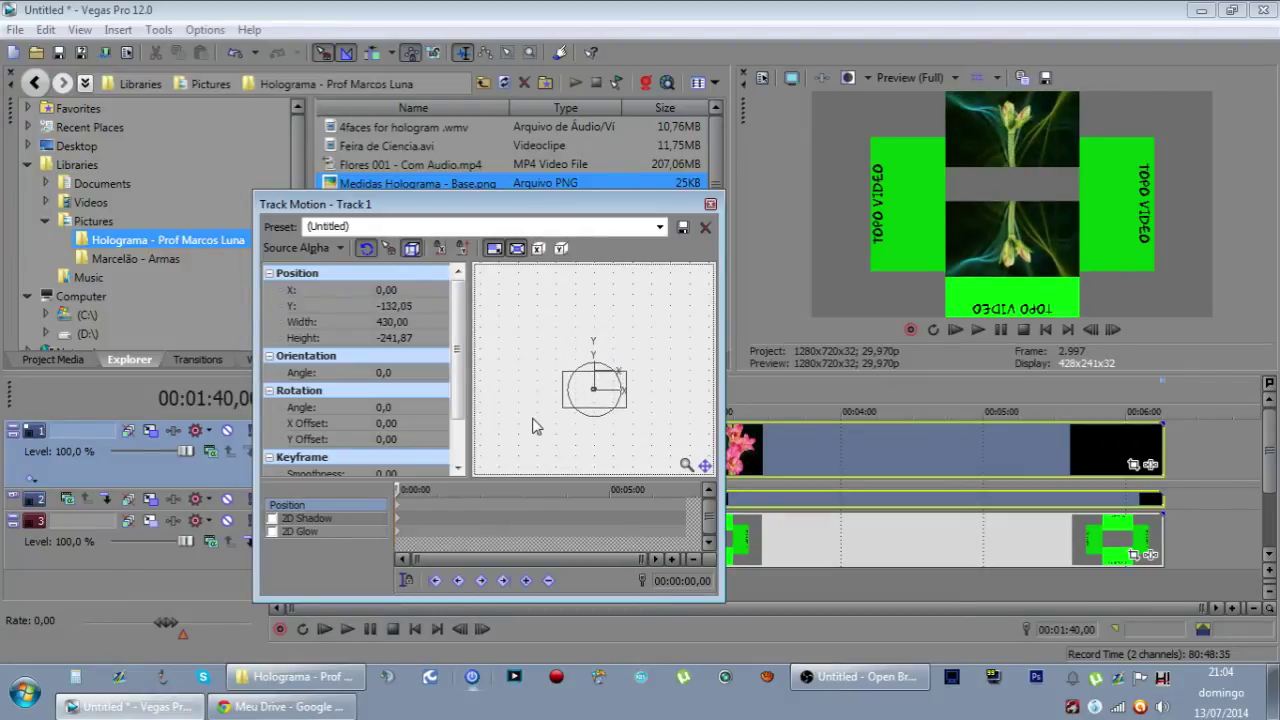
key("Up")
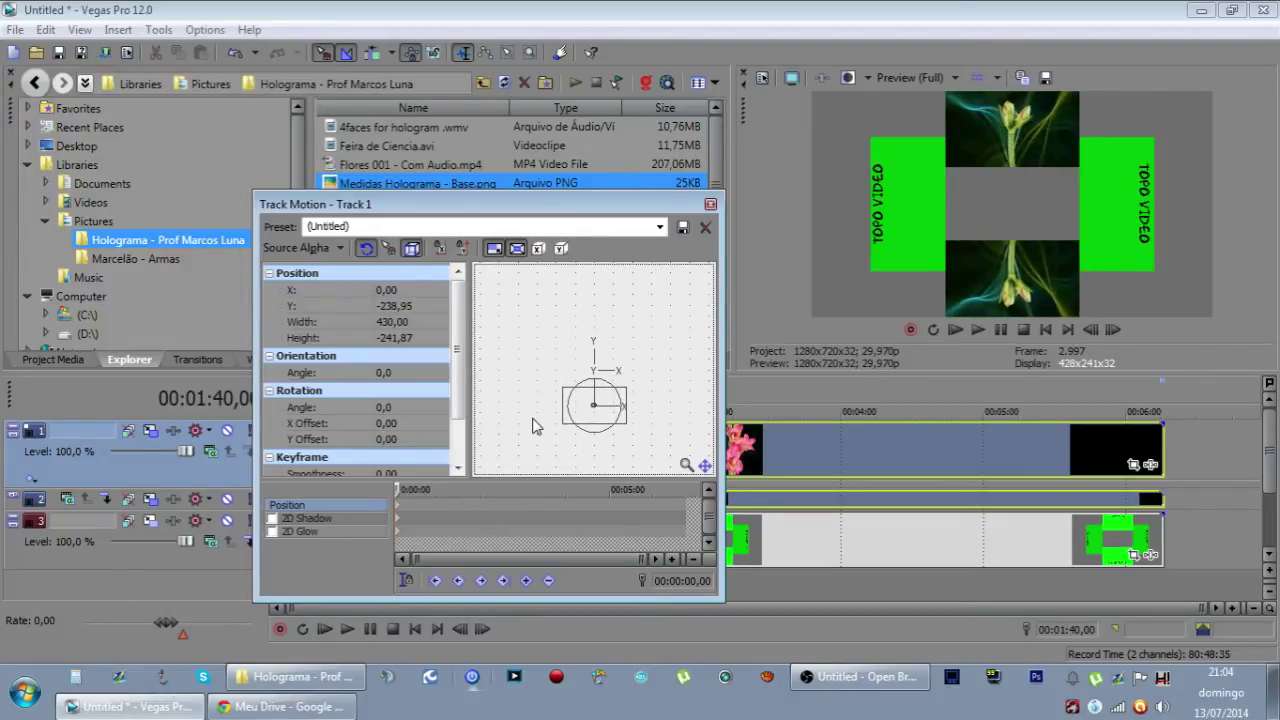
left_click(710, 205)
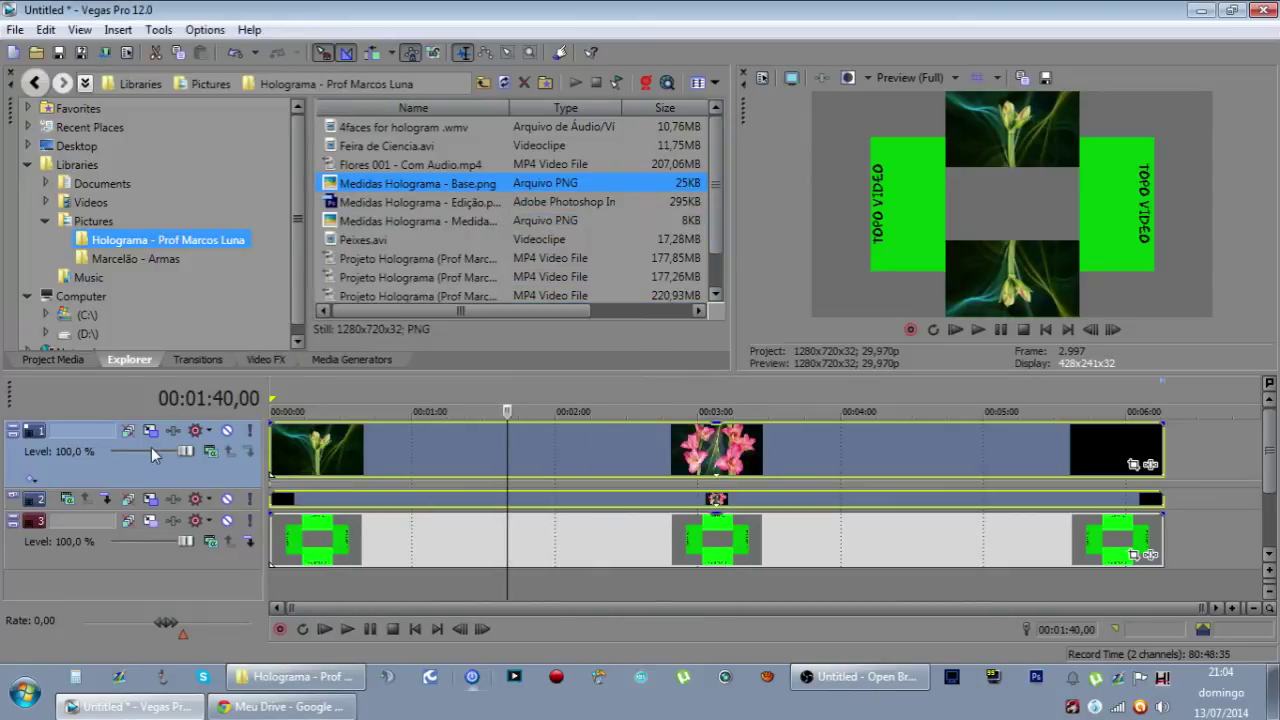
- Duplicate the flipped video track and minimize its copy on track 2
right_click(155, 475)
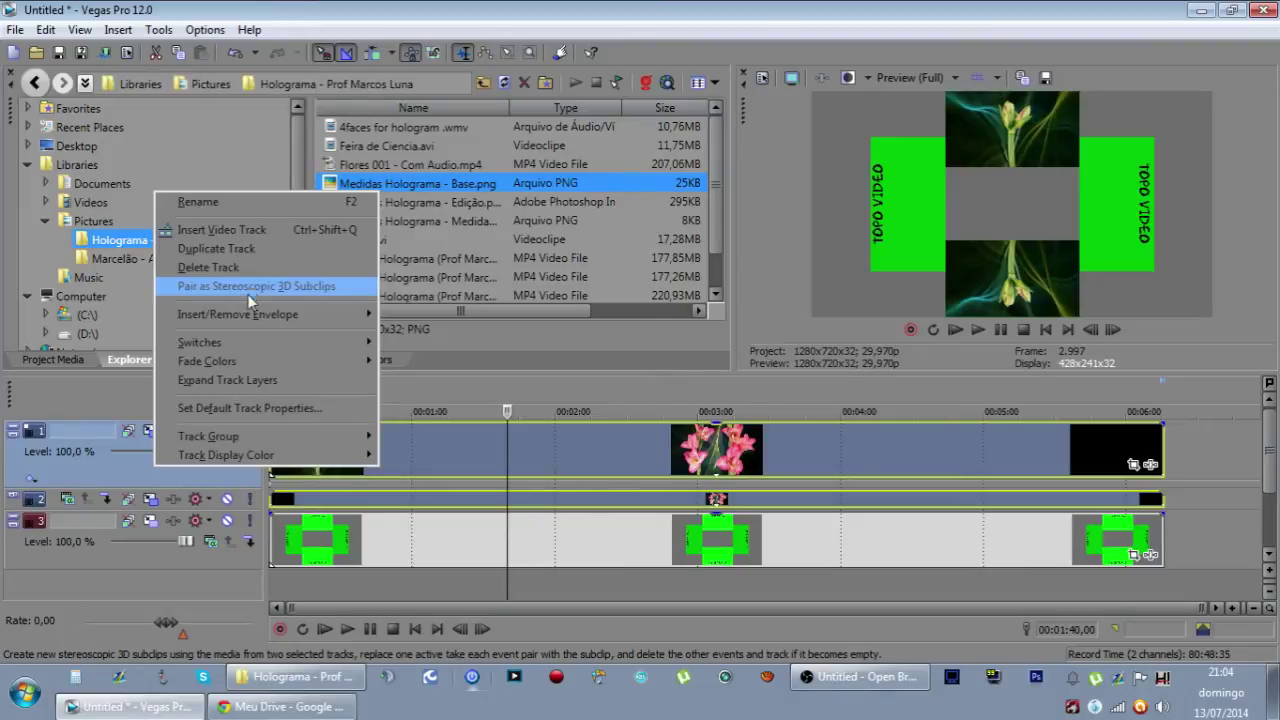
left_click(253, 249)
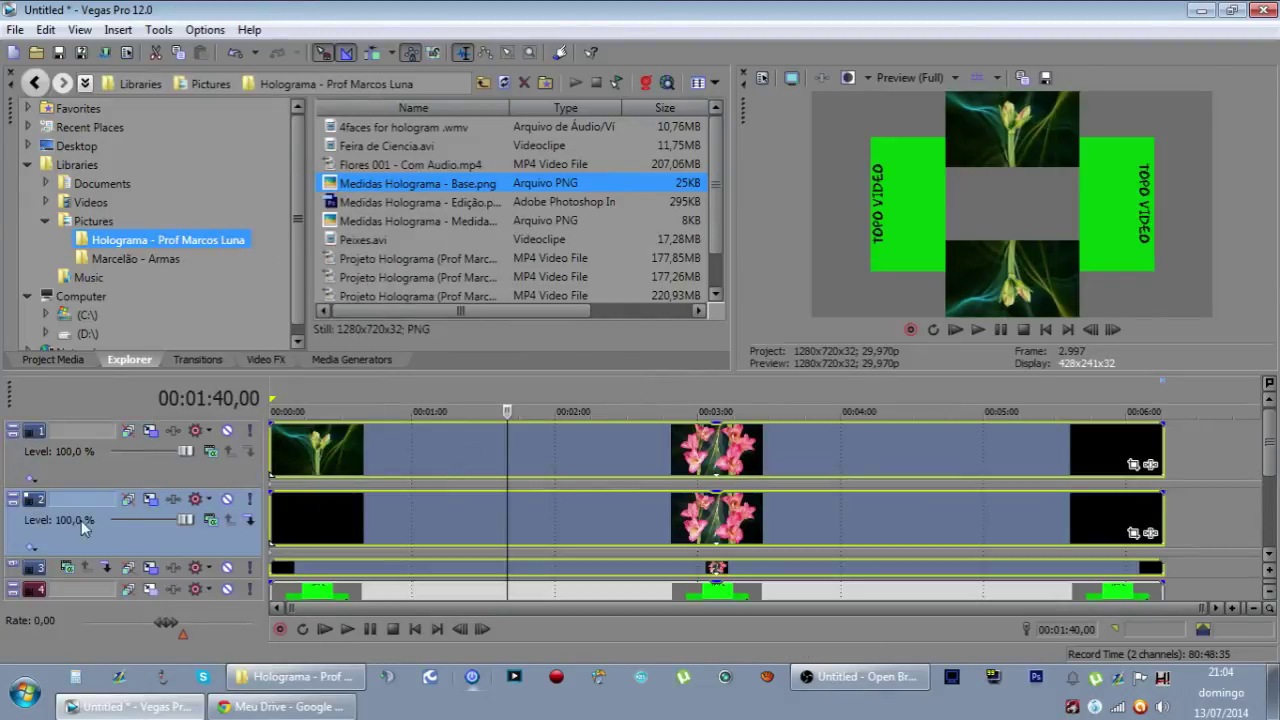
left_click(12, 499)
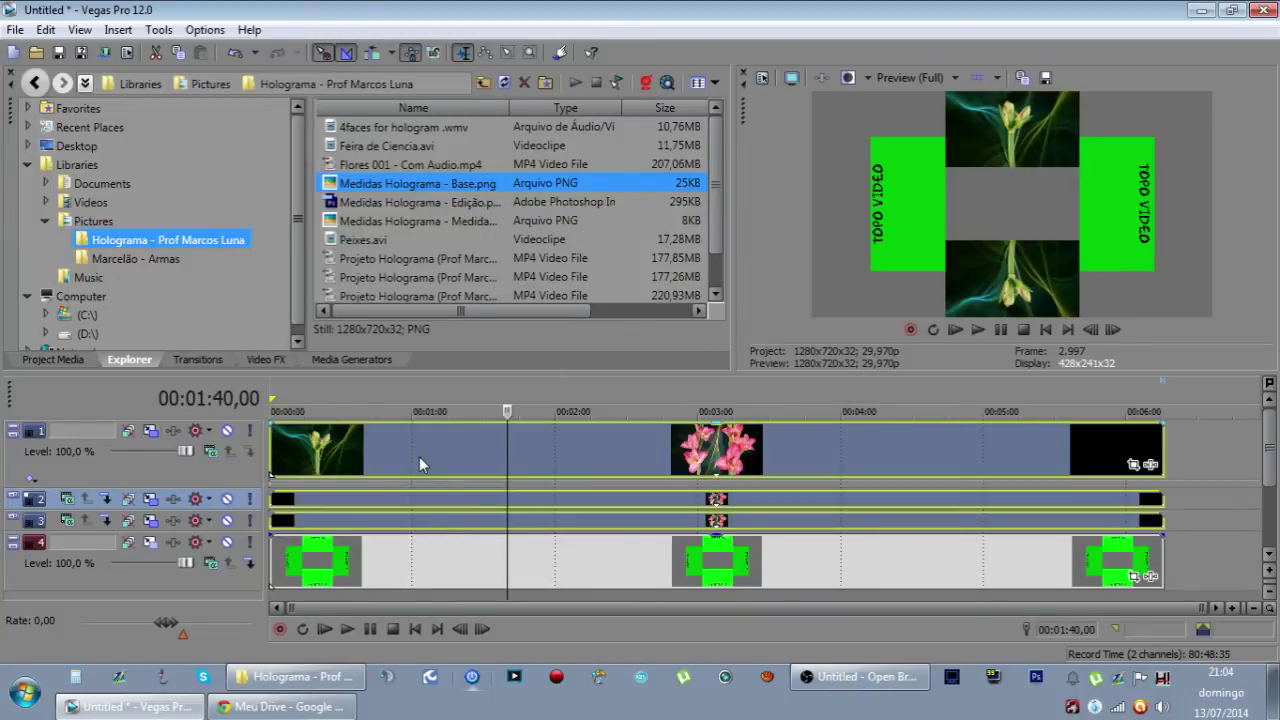
- Open Track Motion for the new duplicate on track 1 and set its orientation angle to 90
left_click(128, 430)
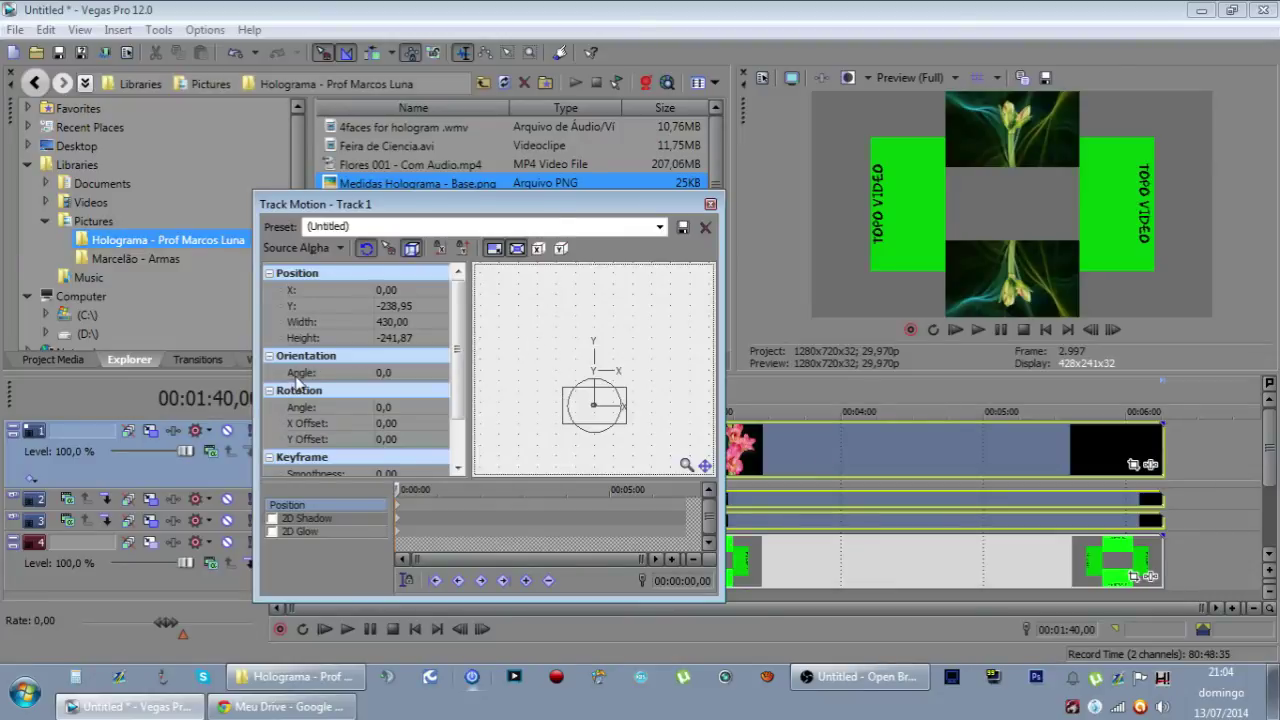
left_click(337, 376)
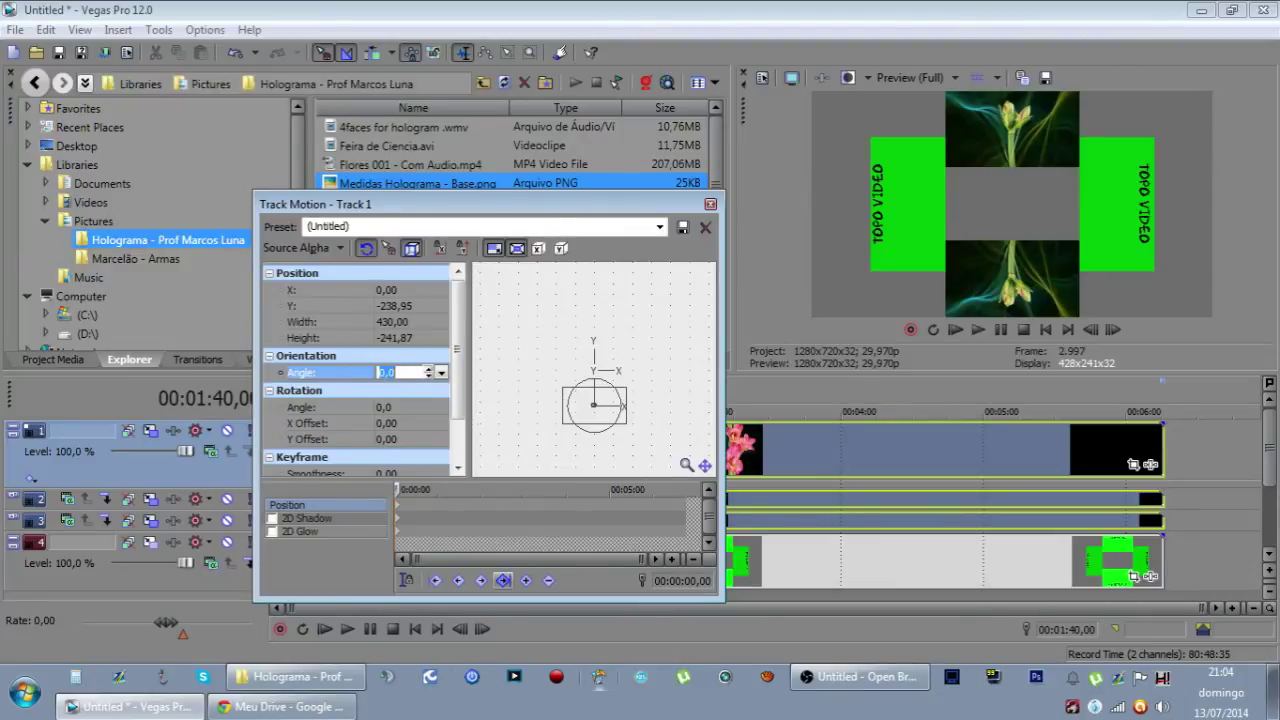
key("Return")
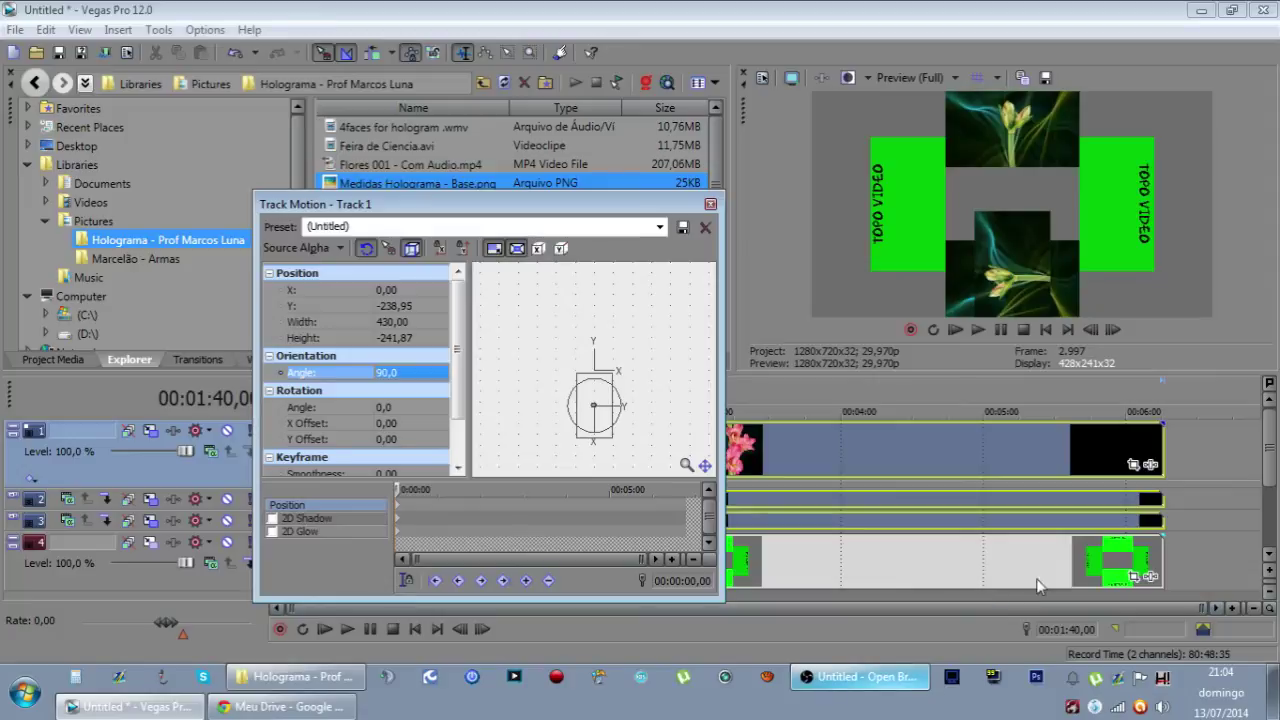
- Move the rotated copy onto the template's left green rectangle, at X -333,28 and Y 0,00, and close Track Motion
left_click(544, 378)
key("Up")
key("Up")
key("Up")
key("Up")
key("Up")
key("Up")
key("Up")
key("Up")
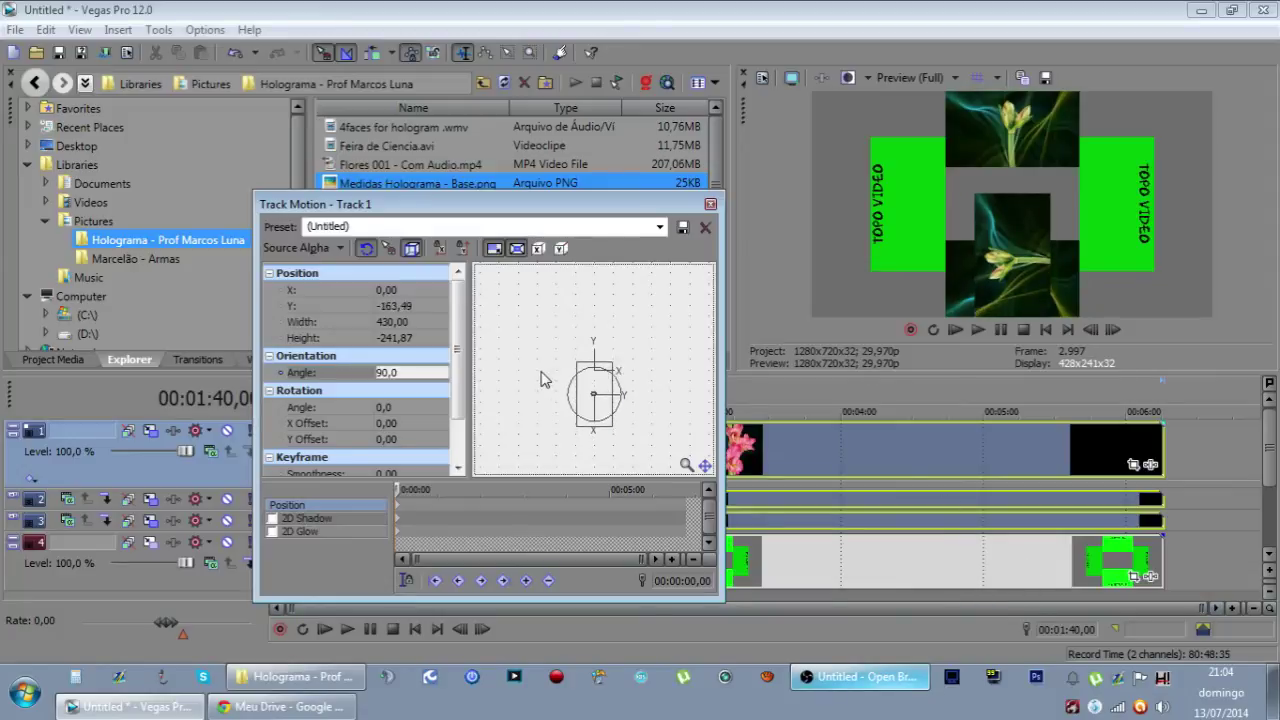
key("Up")
key("Up")
key("Up")
key("Left")
key("Left")
key("Left")
key("Left")
key("Left")
key("Left")
key("Left")
key("Left")
key("Left")
key("Left")
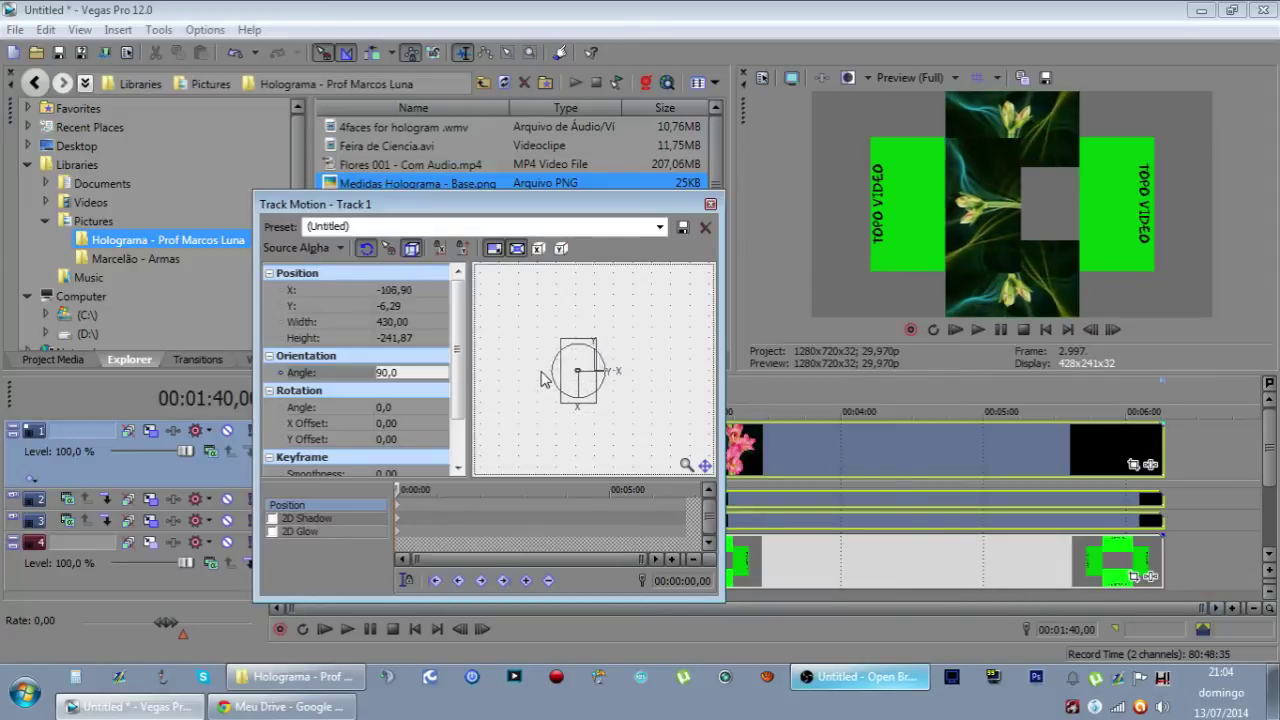
key("Left")
key("Left")
key("Left")
key("Left")
key("Left")
key("Left")
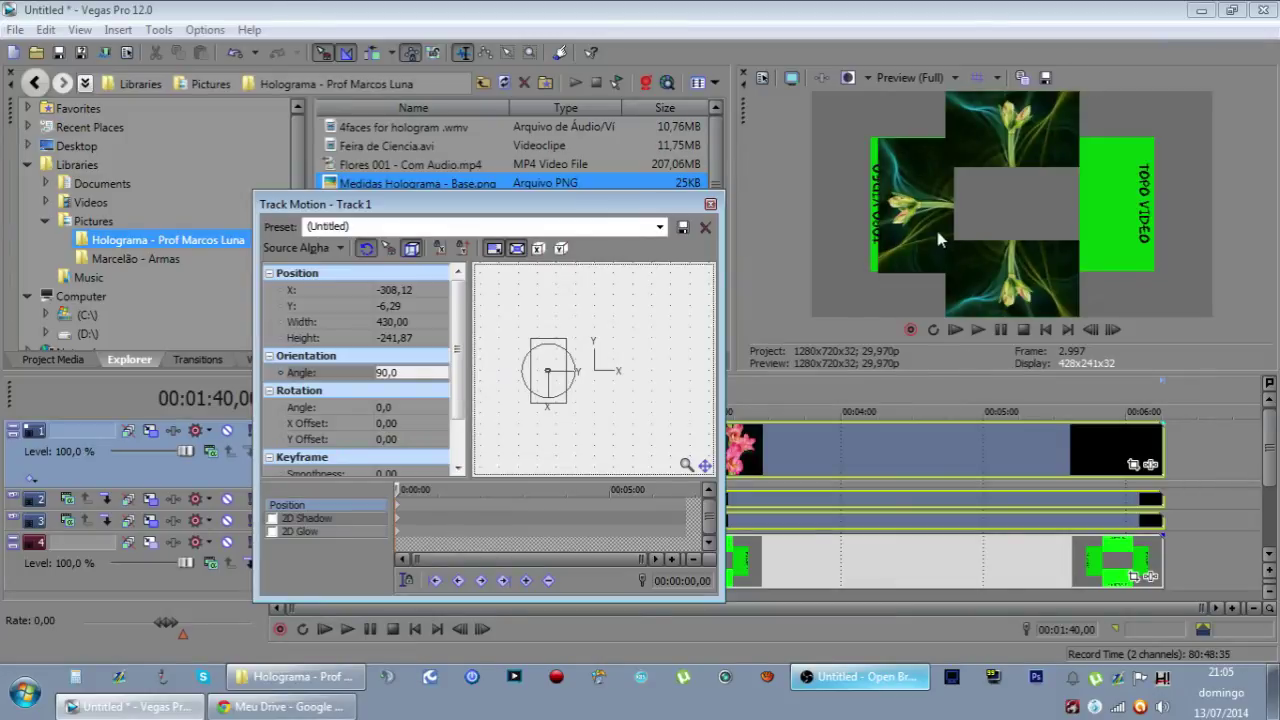
key("Up")
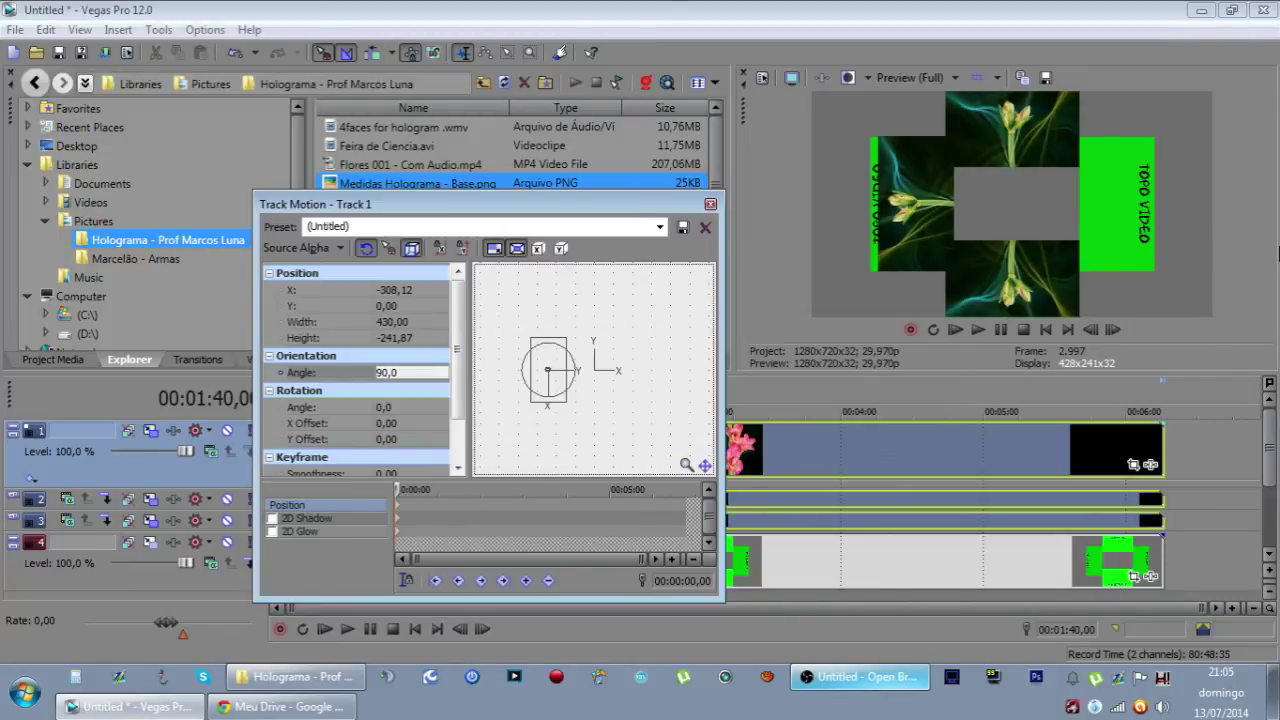
key("Left")
key("Left")
key("Left")
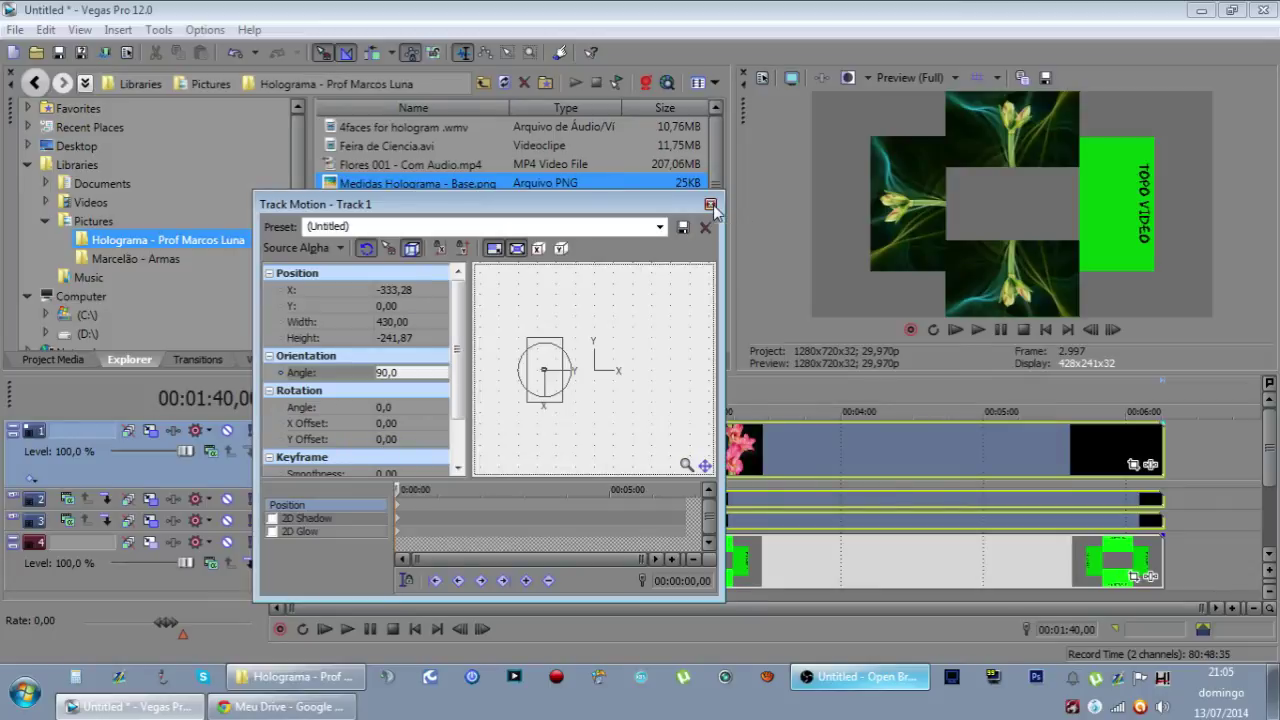
left_click(711, 205)
- Duplicate the left-side video track with its track 2 copy minimized, and open Track Motion for the duplicate on track 1
right_click(155, 463)
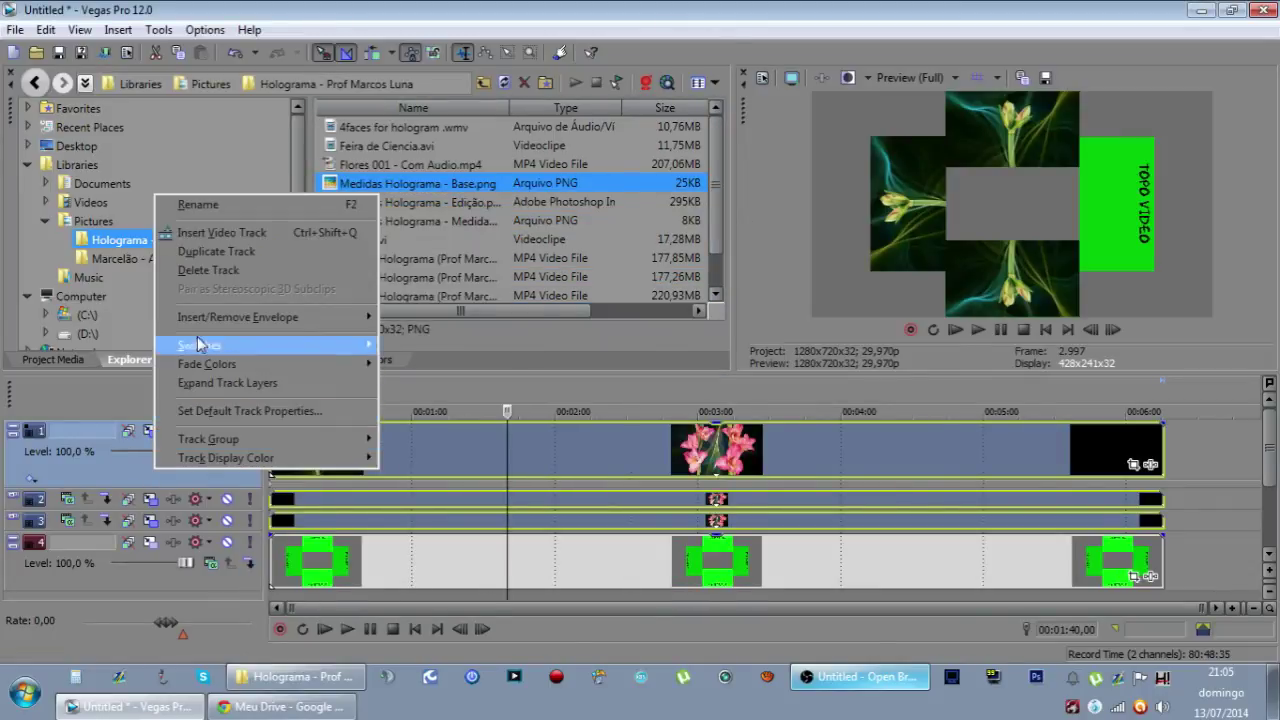
left_click(215, 250)
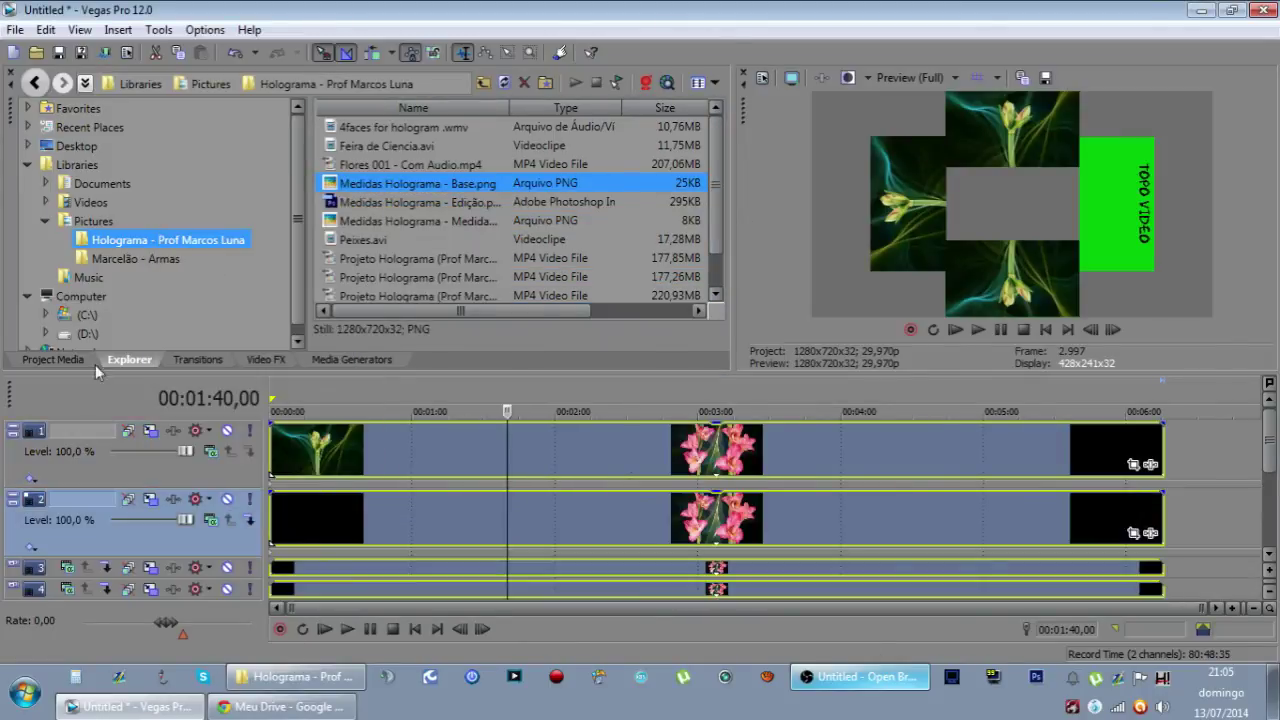
left_click(13, 499)
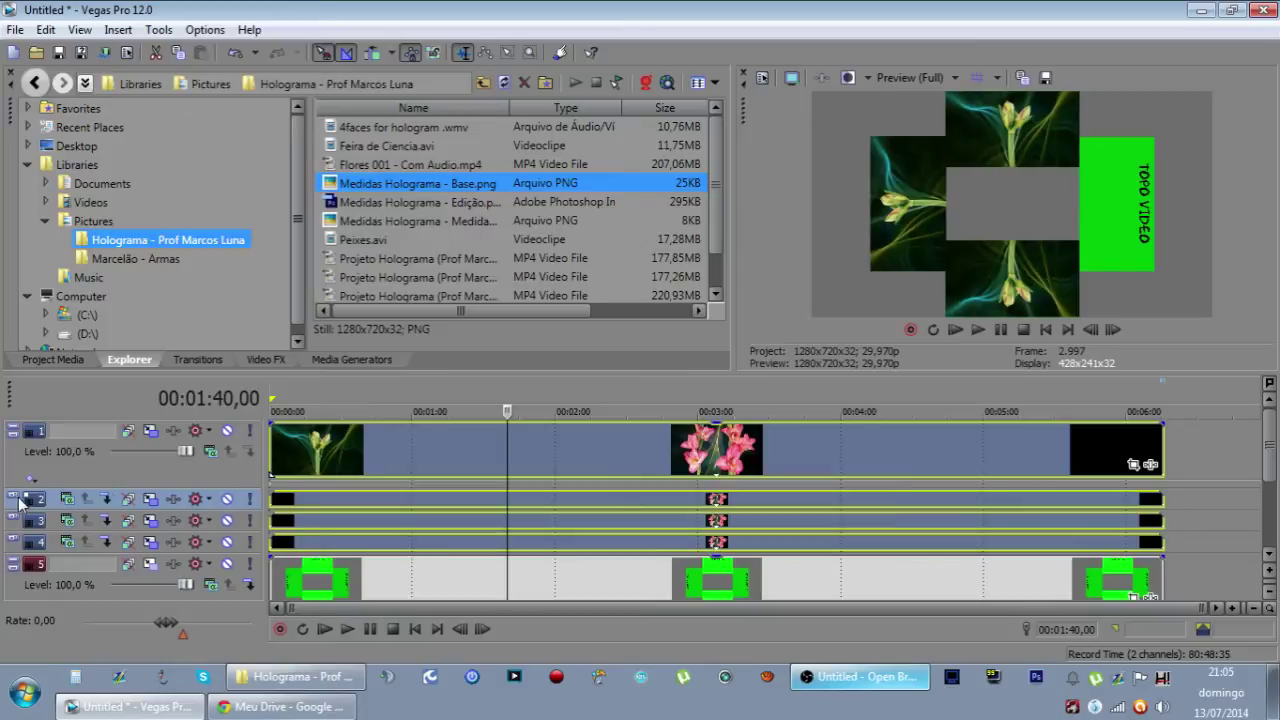
left_click(151, 432)
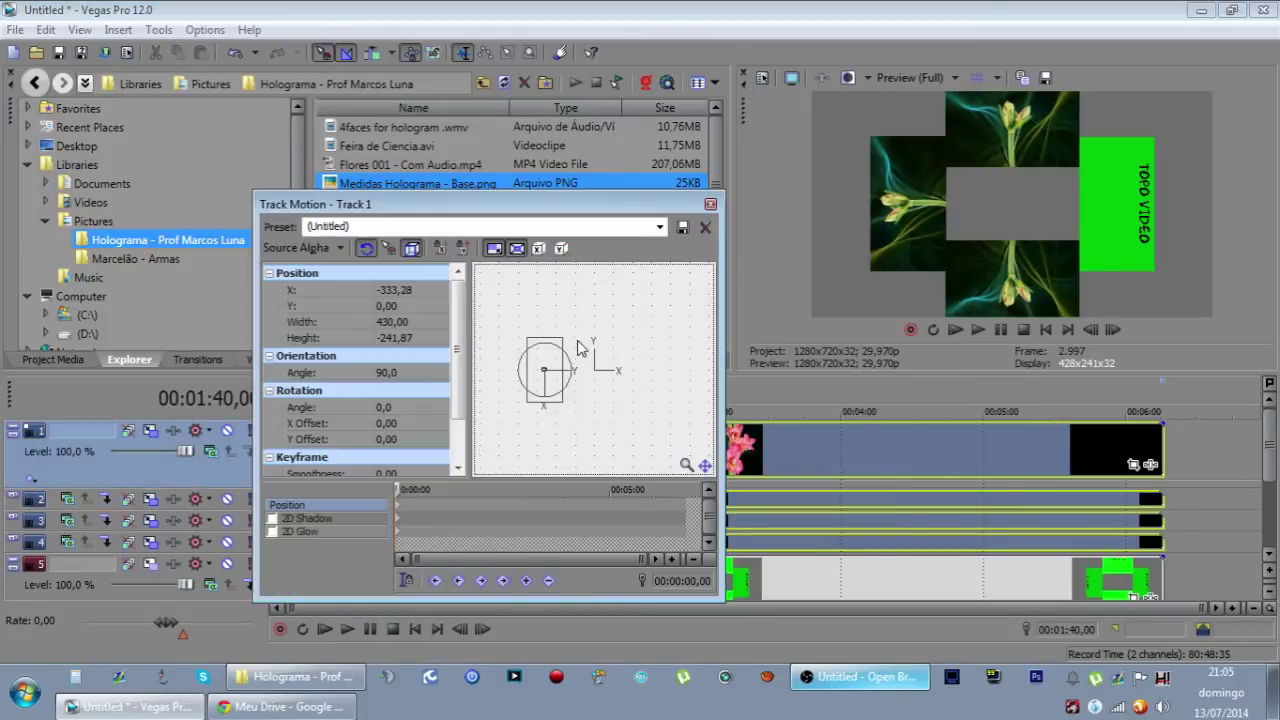
- Try an orientation angle of 180 for the duplicate on track 1
left_click(420, 373)
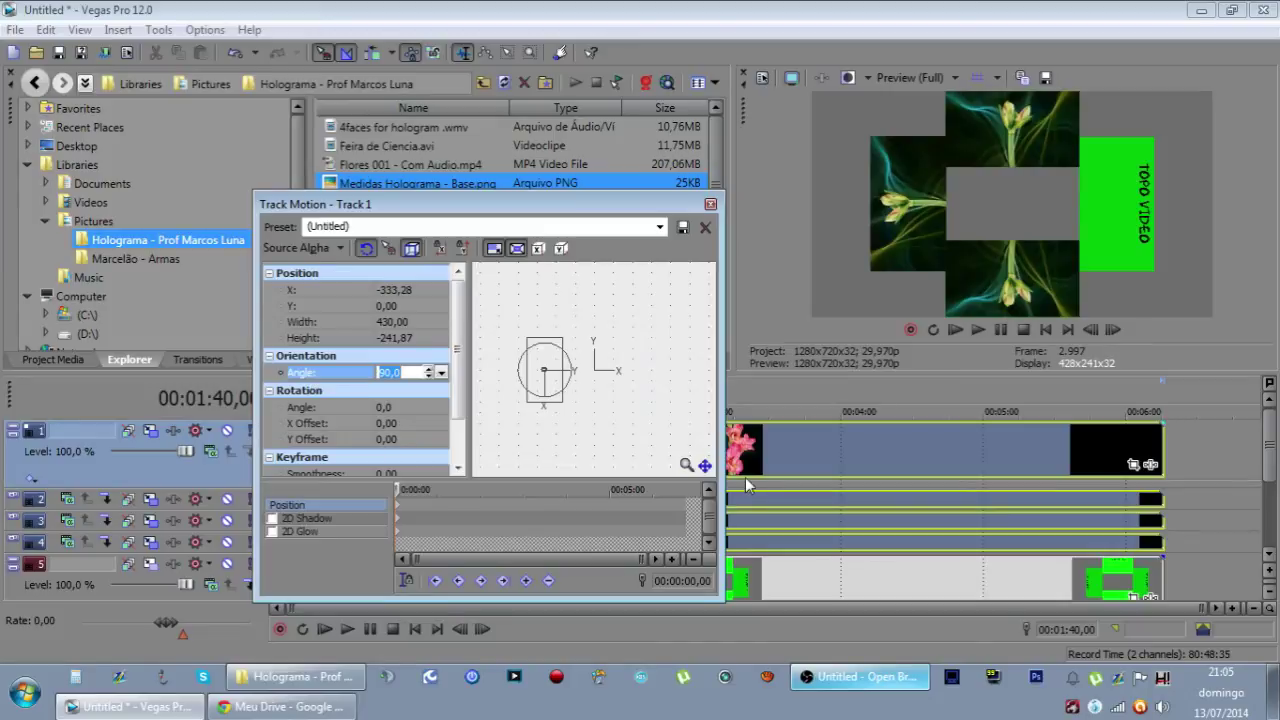
type("180")
key("Return")
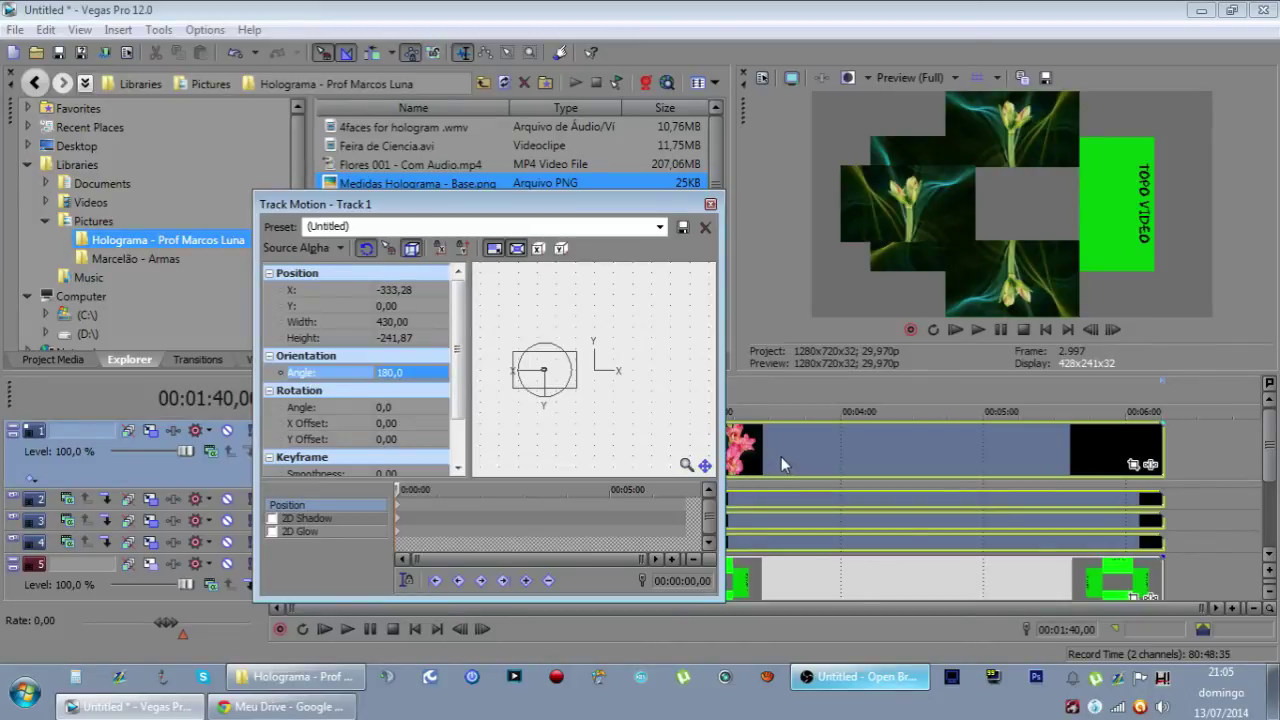
- Set the duplicate's orientation angle to -90 and move it onto the right green rectangle at X 333,28, closing Track Motion
left_click(408, 373)
type("-90")
key("Return")
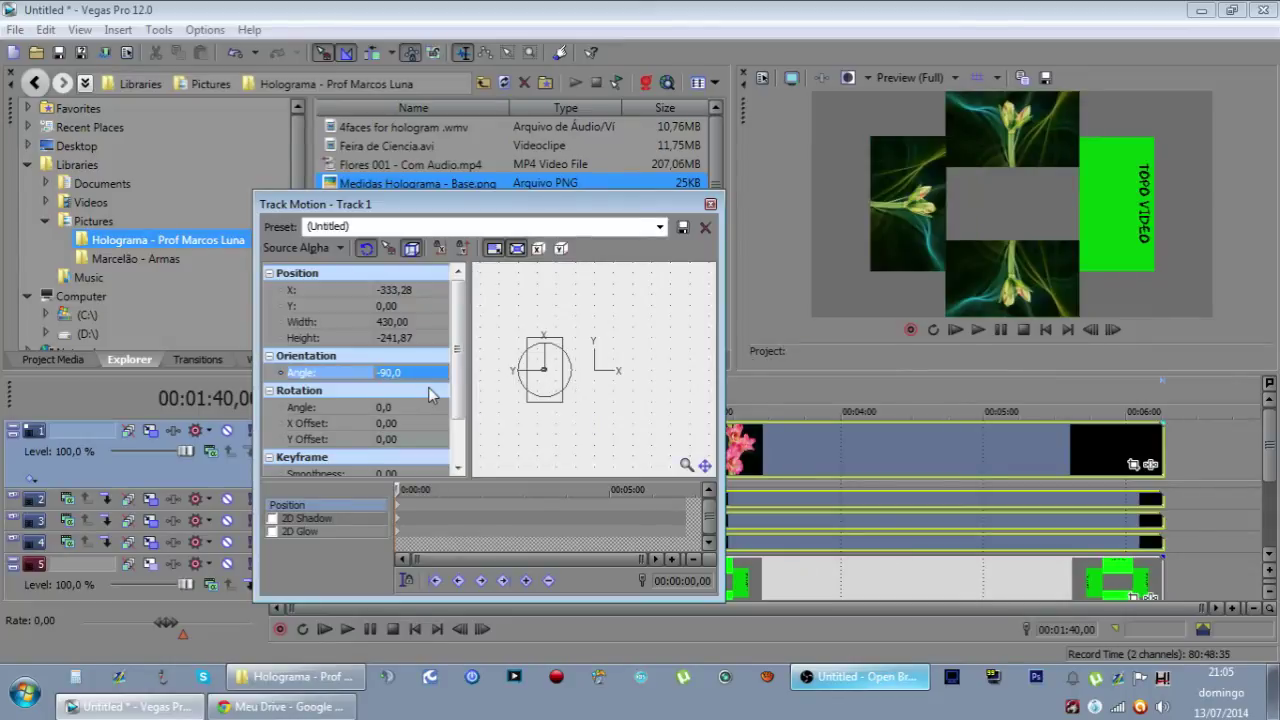
left_click_drag(543, 429, 558, 437)
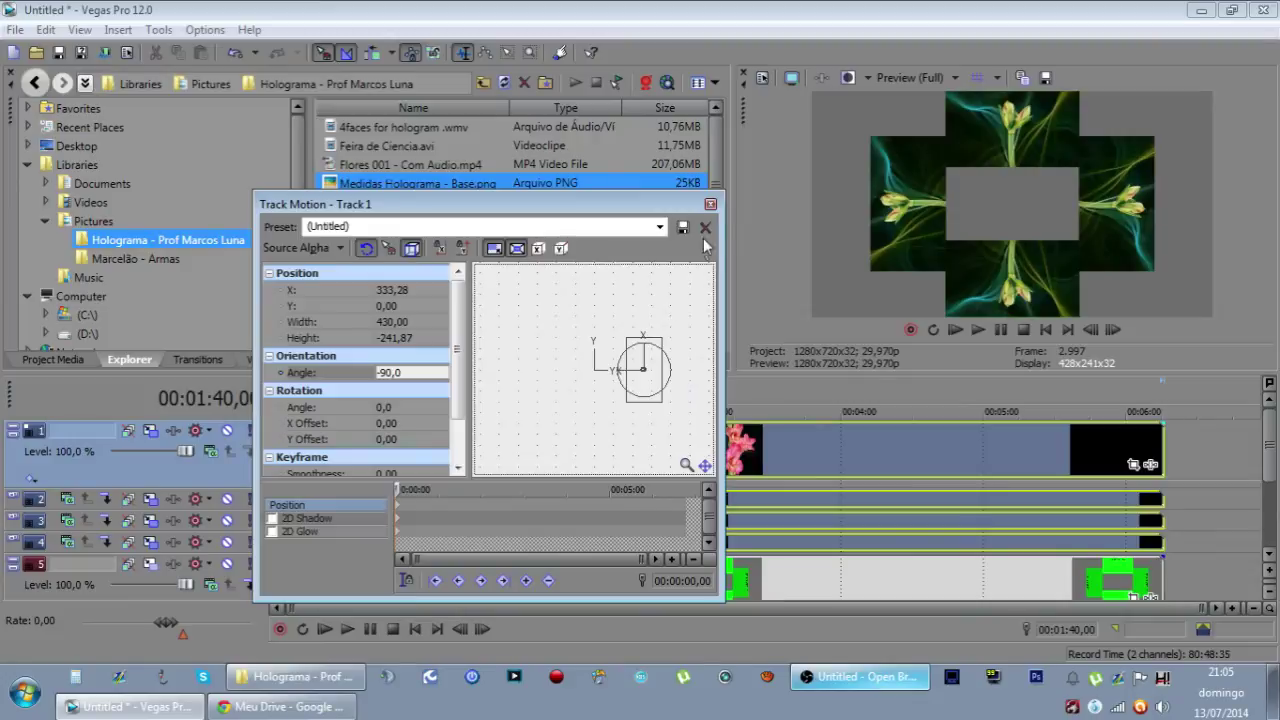
left_click(710, 204)
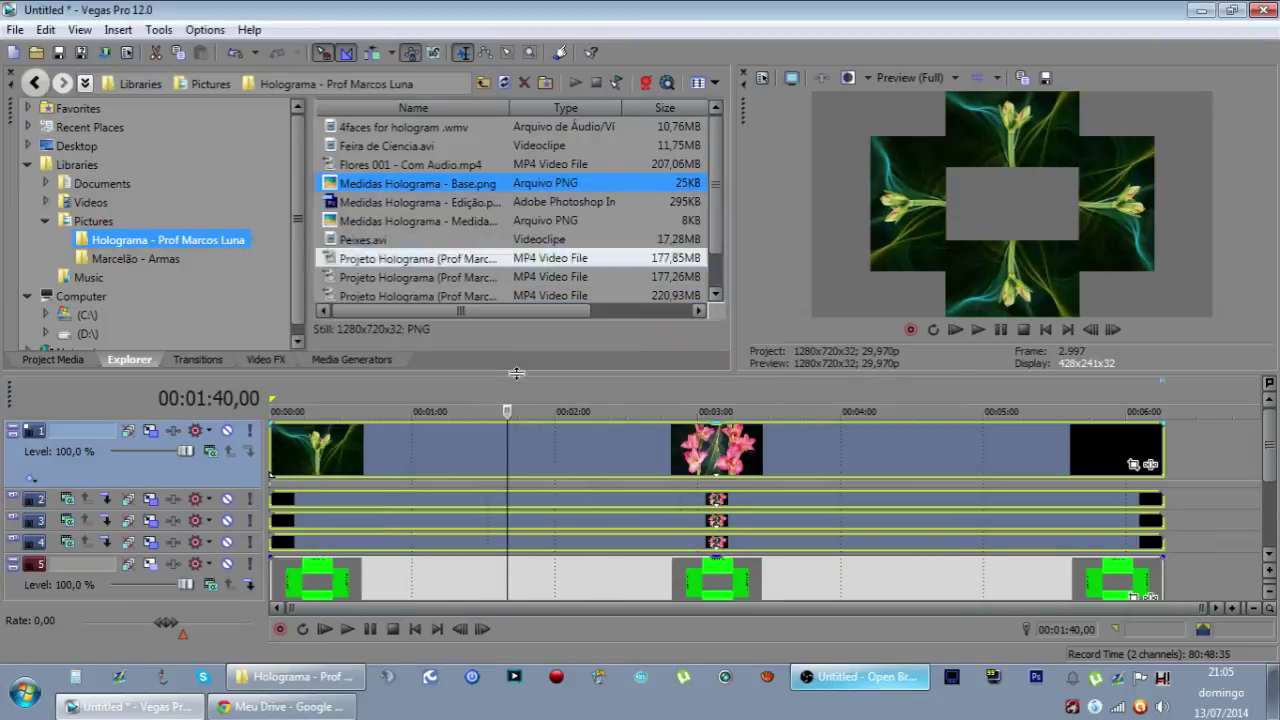
- Mute the green template on track 5 and minimize tracks 1 and 5
left_click(12, 430)
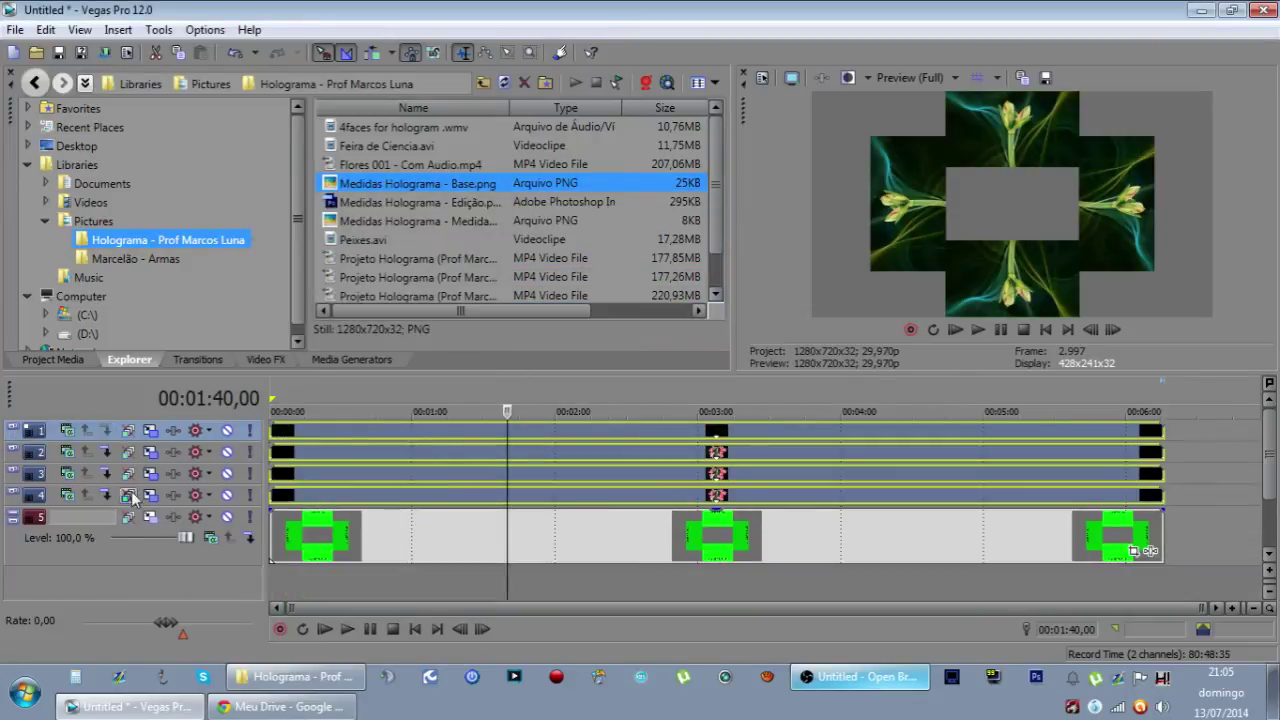
left_click(443, 536)
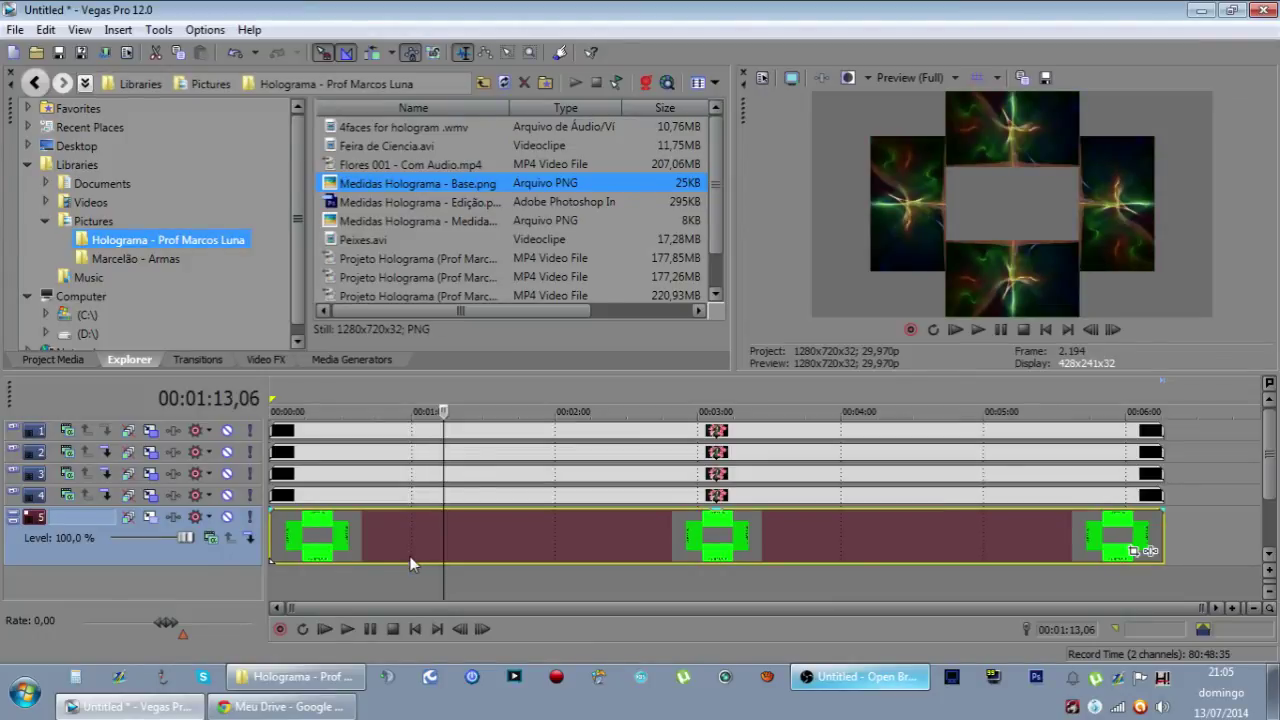
left_click(227, 519)
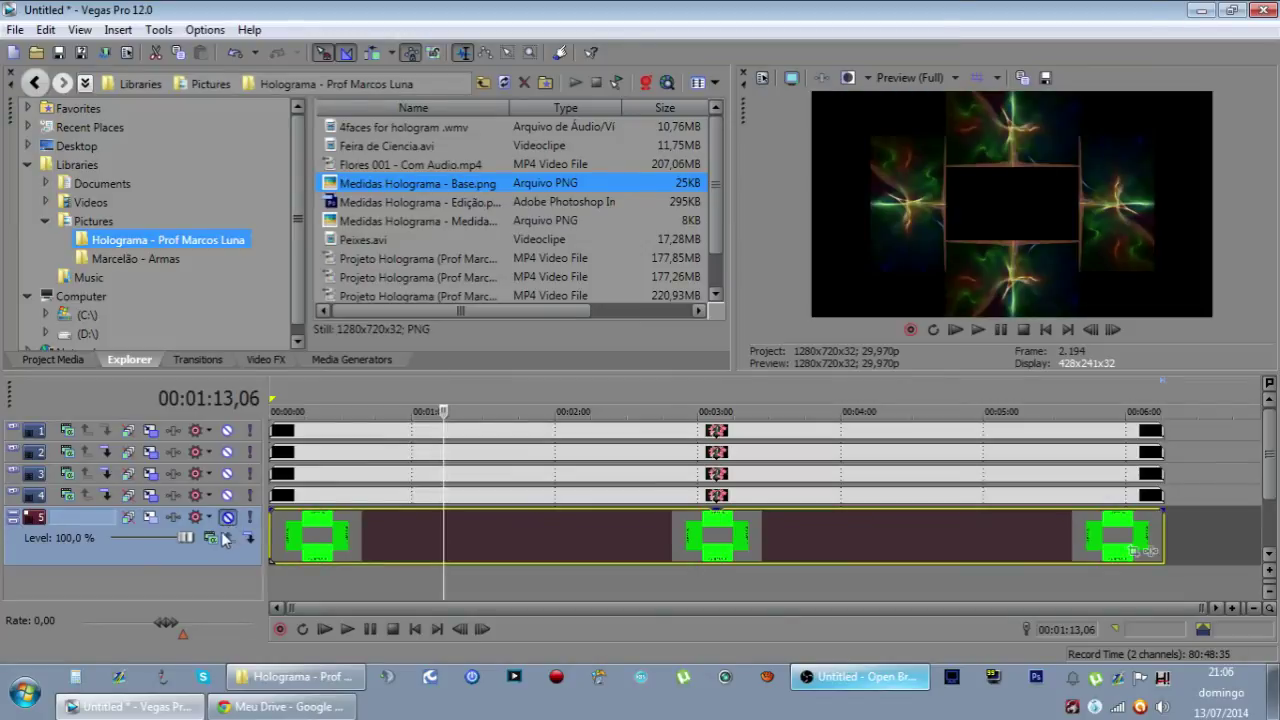
left_click(13, 517)
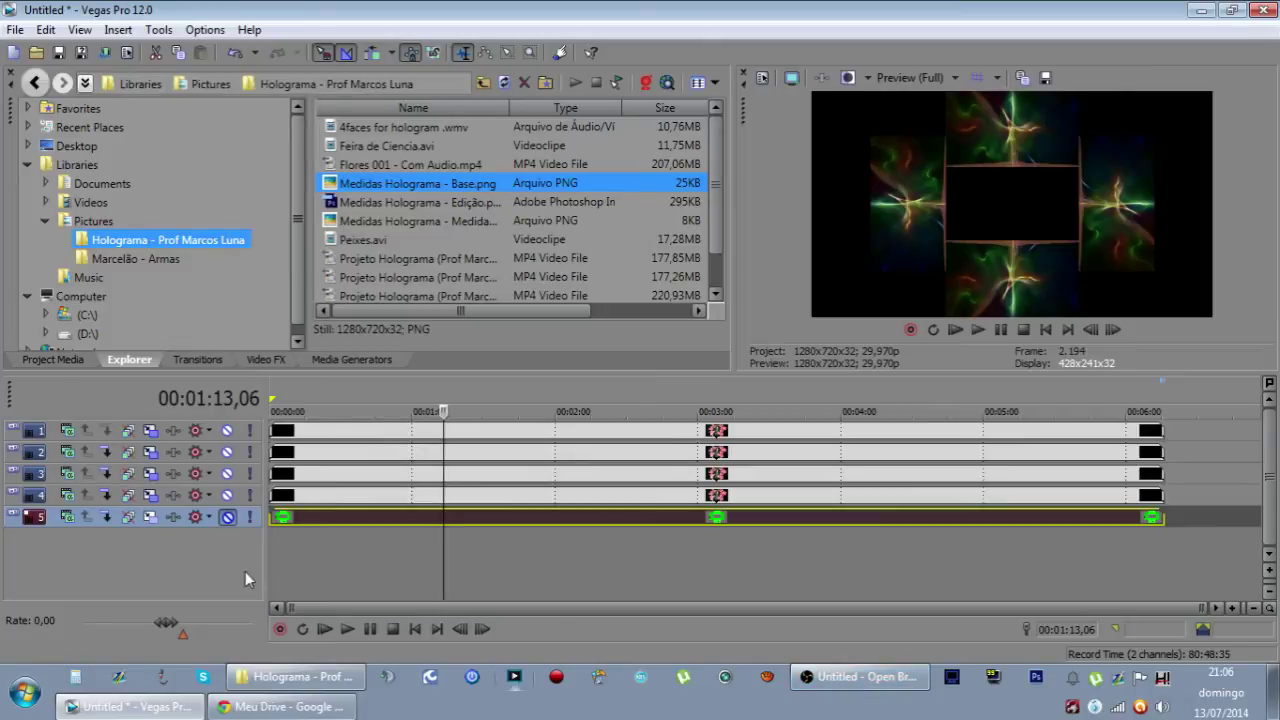
- Play a short stretch of the four-sided video shortly before 00:03:00 and pause it
left_click(650, 563)
key("space")
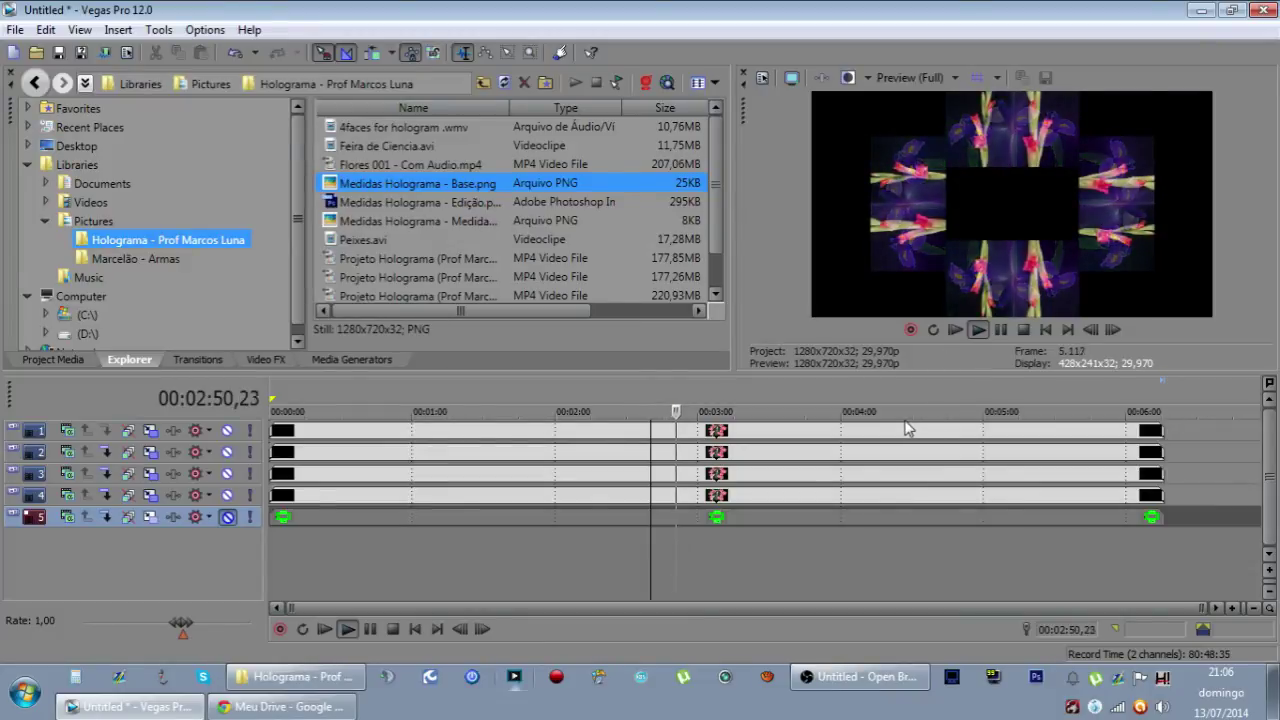
key("Return")
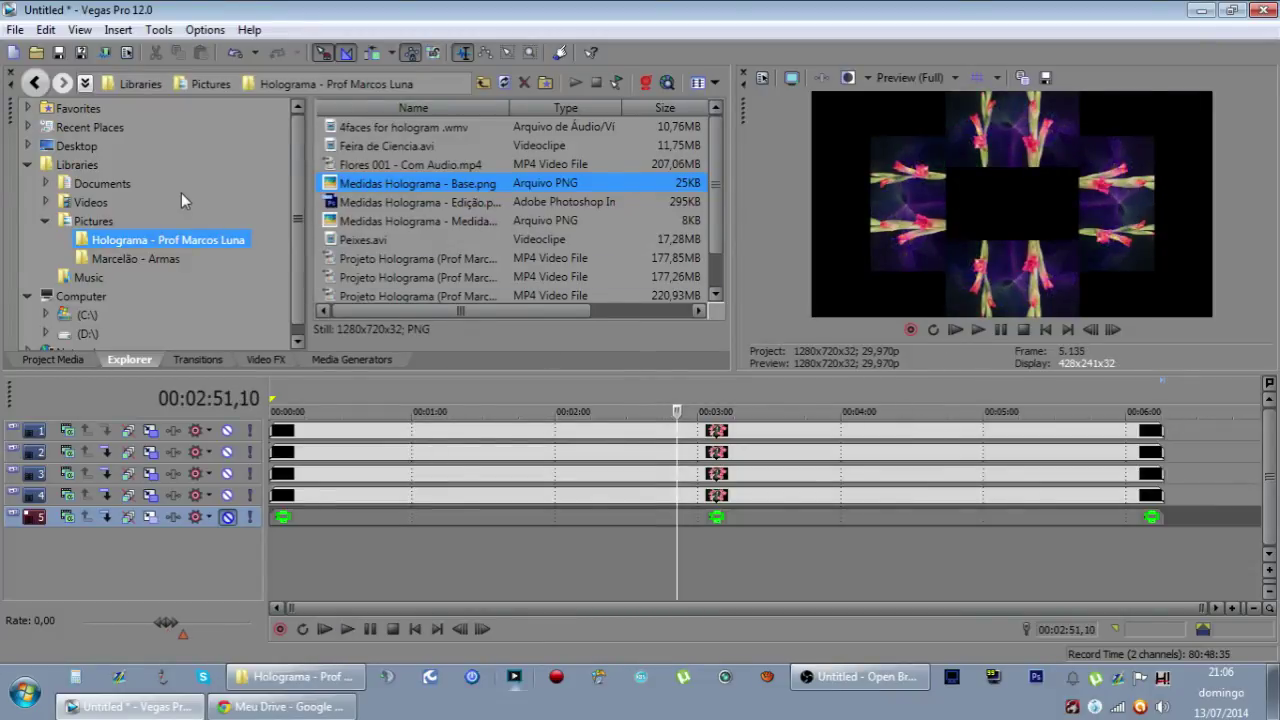
- Save the project on Disco Local (D:) as a Vegas Pro Project File named "Flores NTA" followed by the teacher's name
left_click(15, 29)
left_click(48, 135)
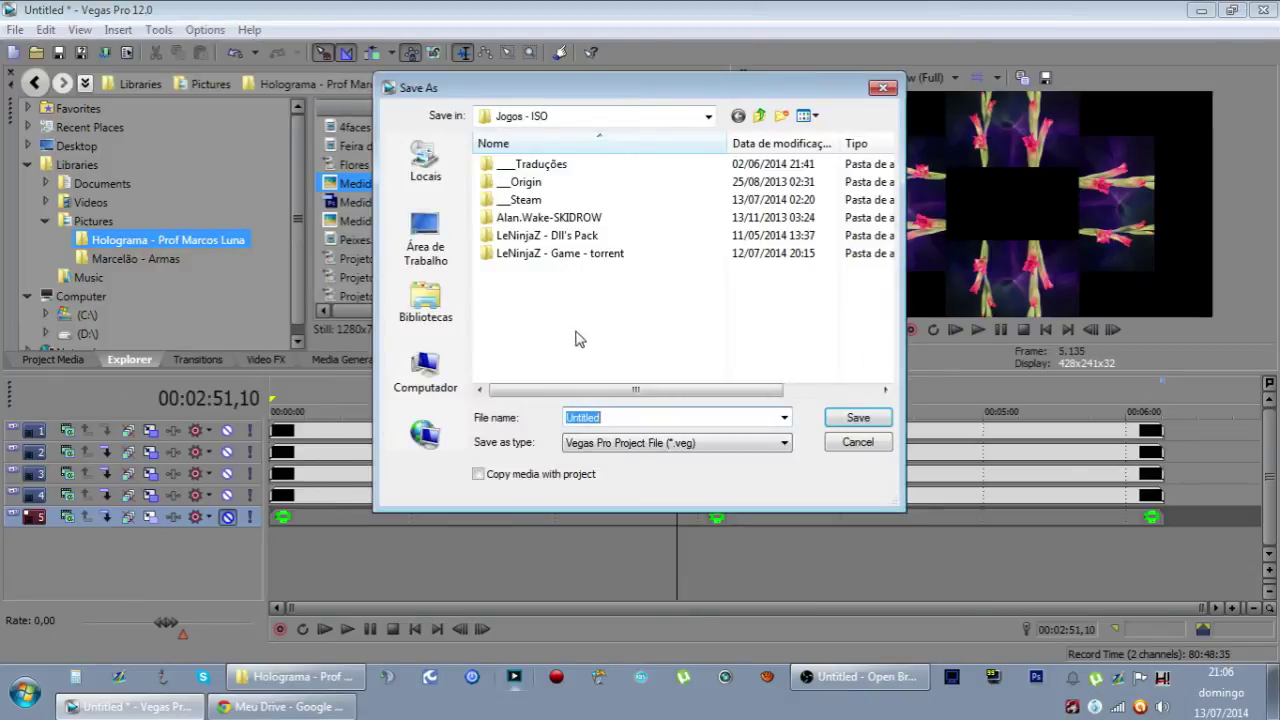
left_click(425, 372)
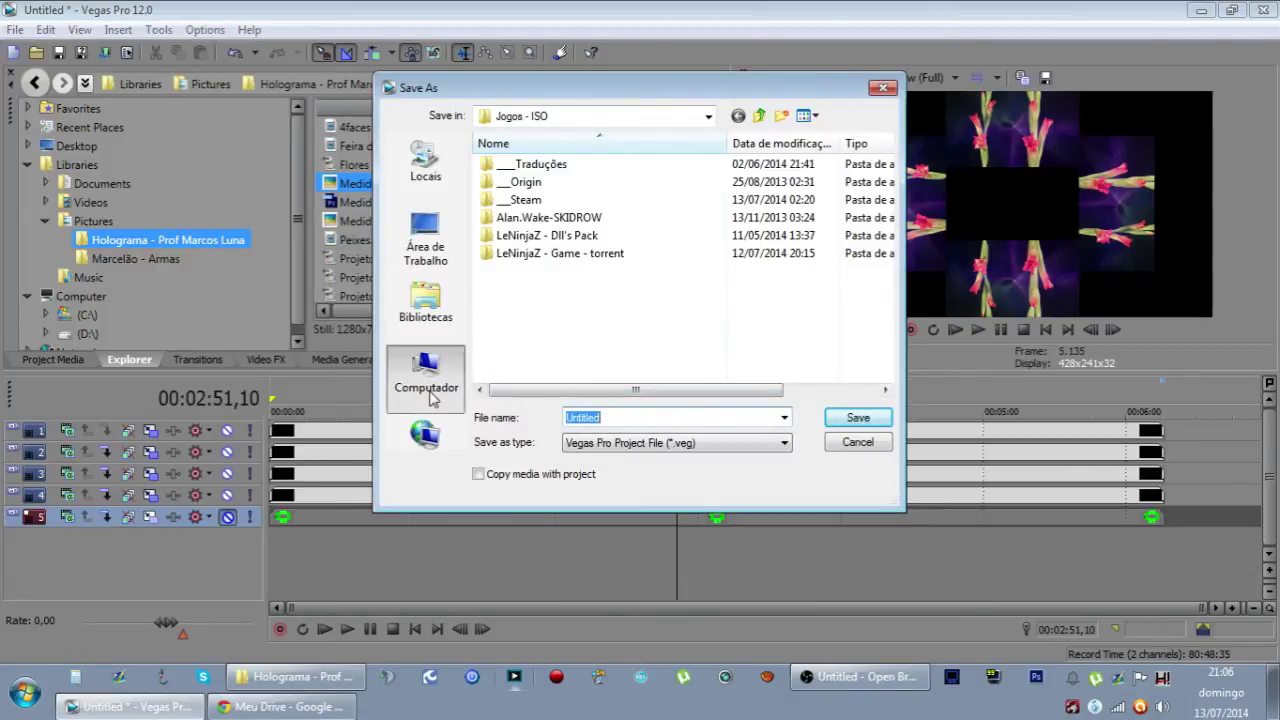
double_click(604, 234)
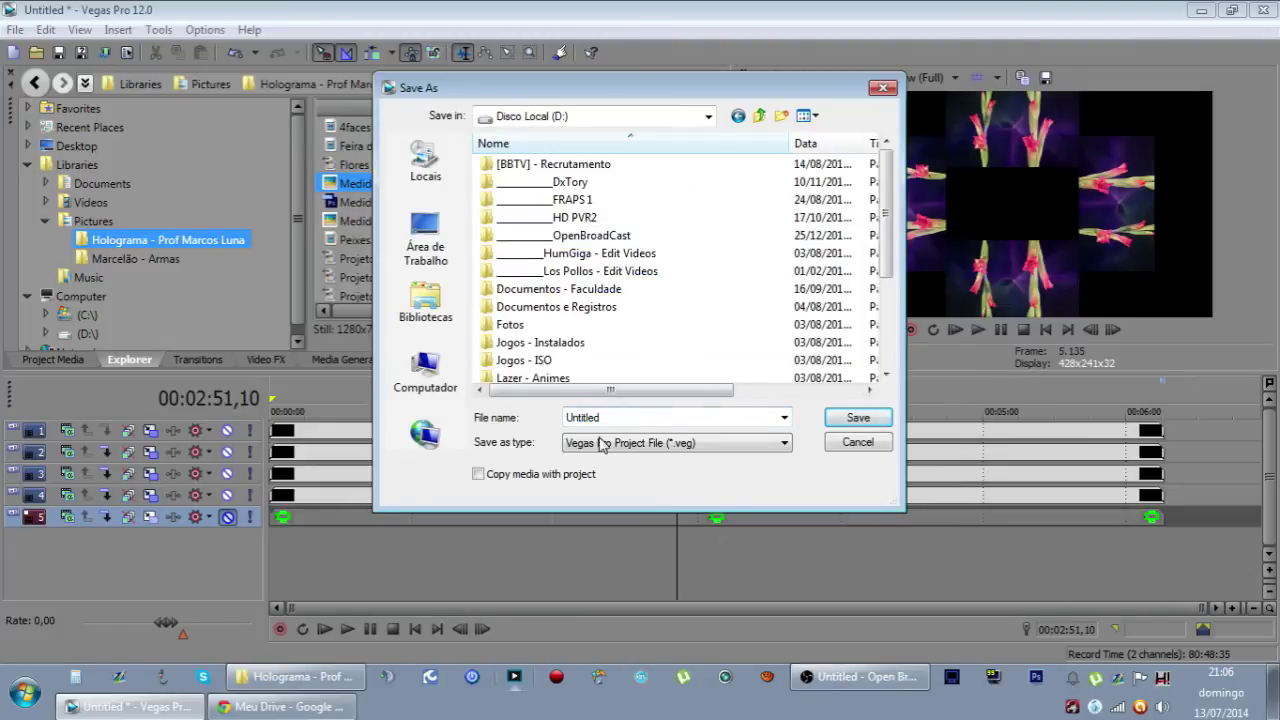
type("Flores NTA - Prof Marcos")
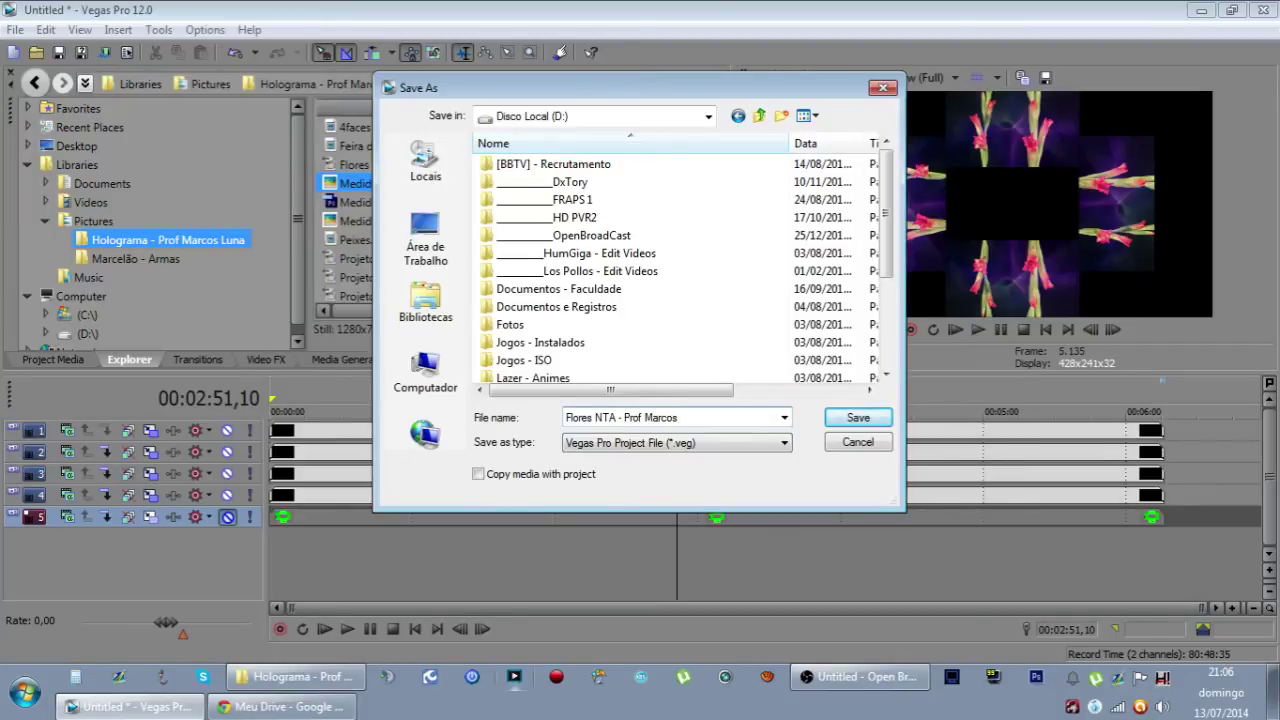
left_click(666, 443)
left_click(858, 418)
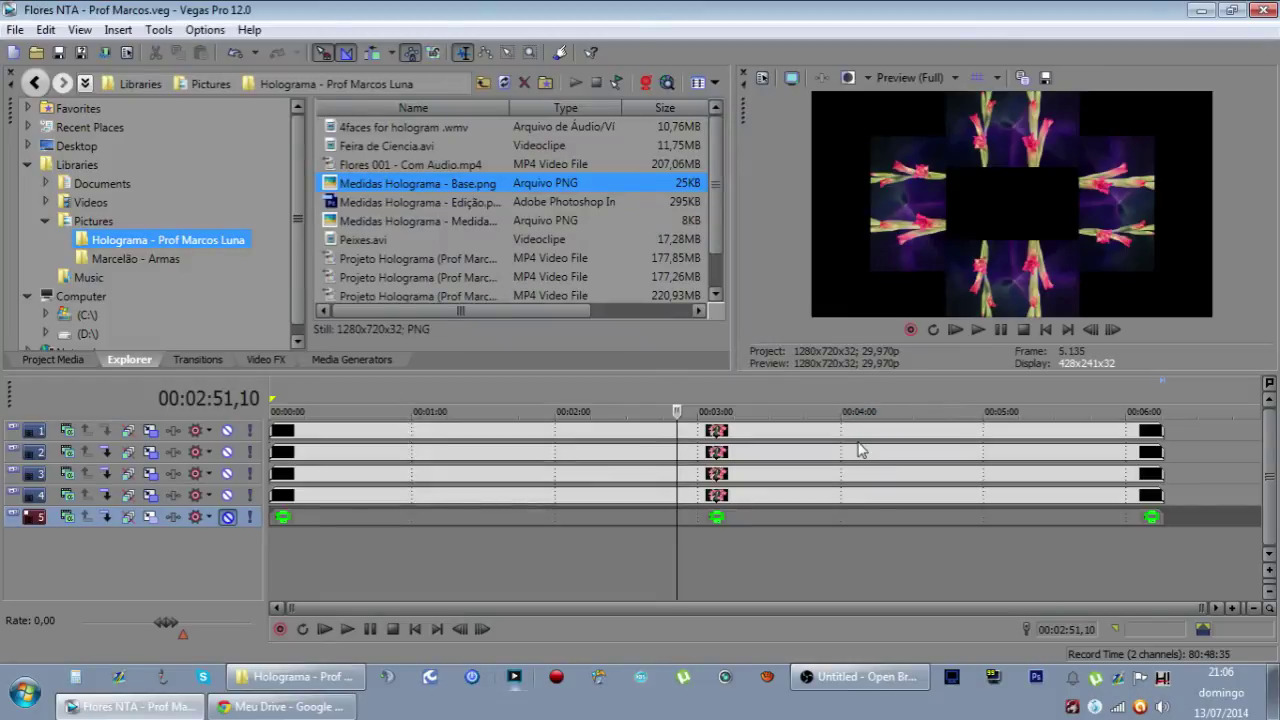
- Play the hologram video from between 00:03:00 and 00:04:00, and preview earlier frames including 00:02:14,07 and 00:01:43,04
left_click(772, 541)
key("space")
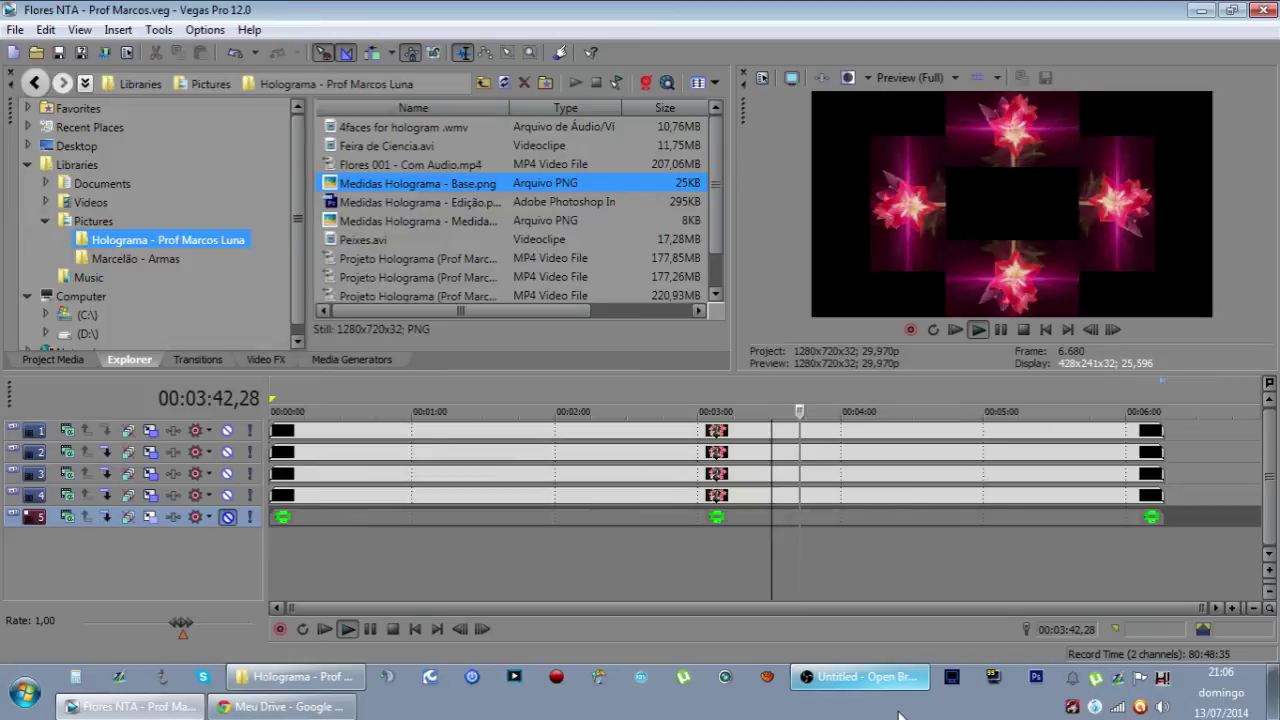
left_click(813, 480)
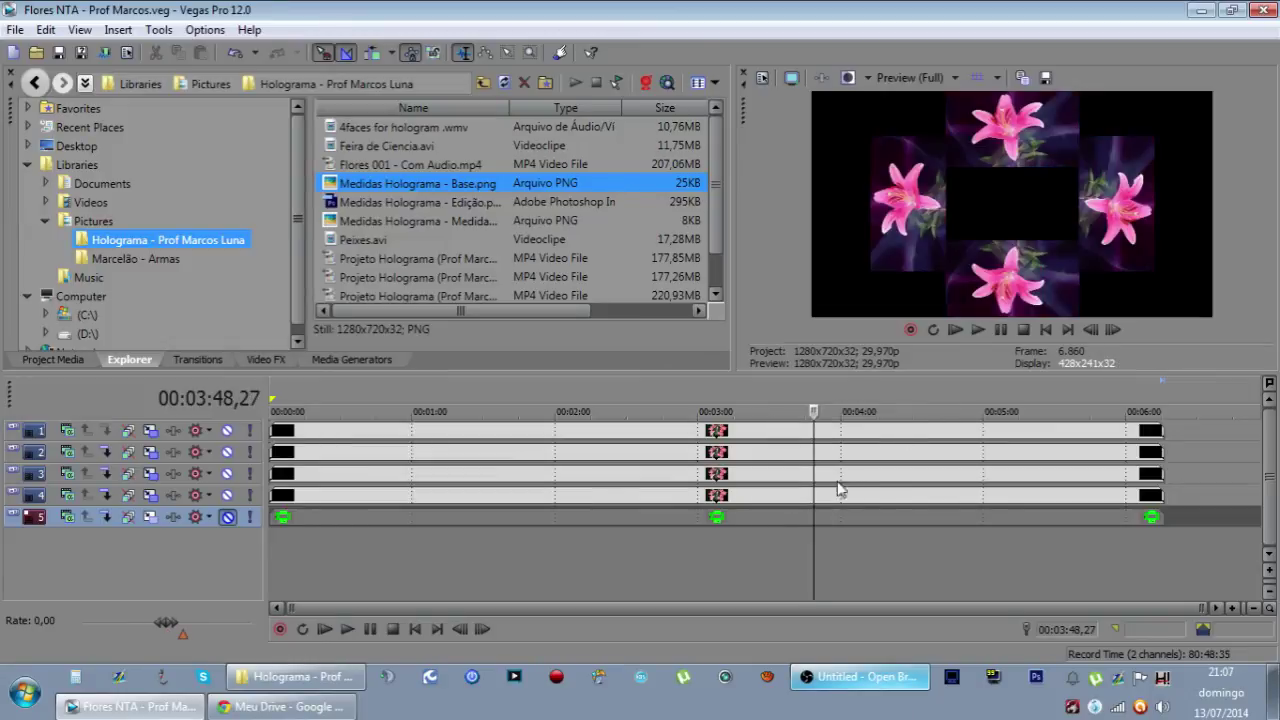
left_click(703, 545)
left_click(590, 568)
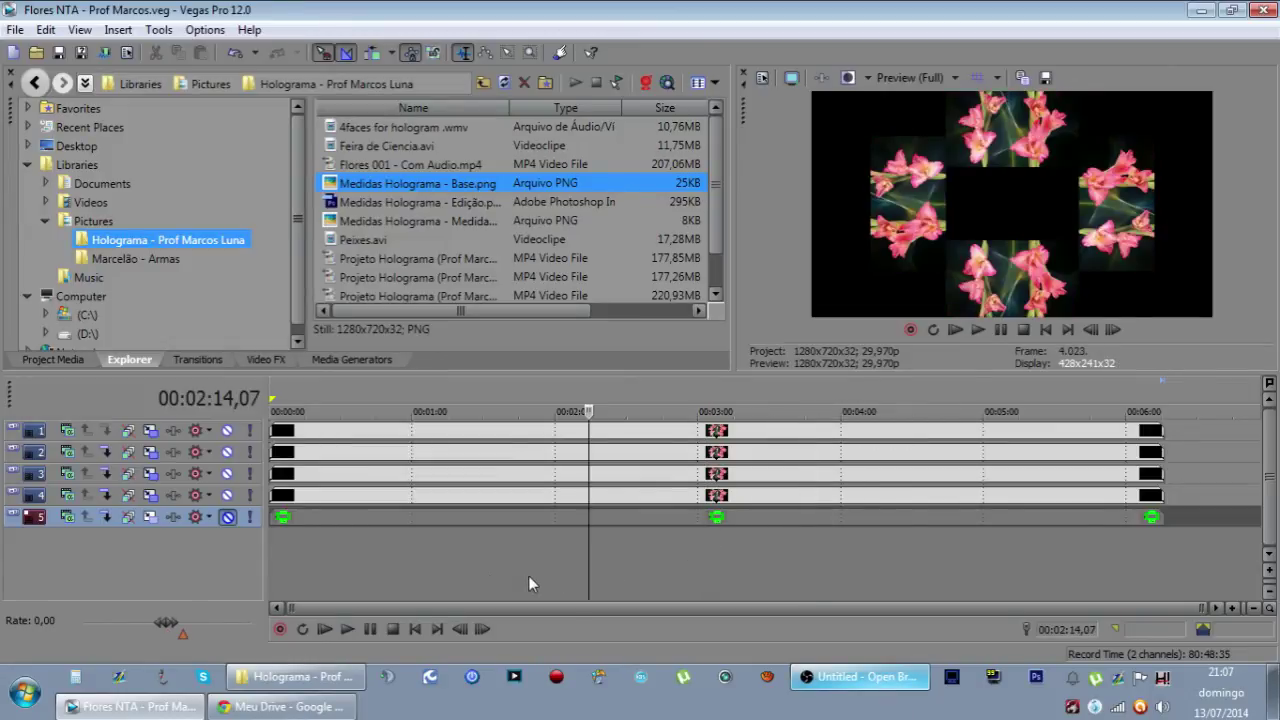
left_click(438, 579)
left_click(514, 594)
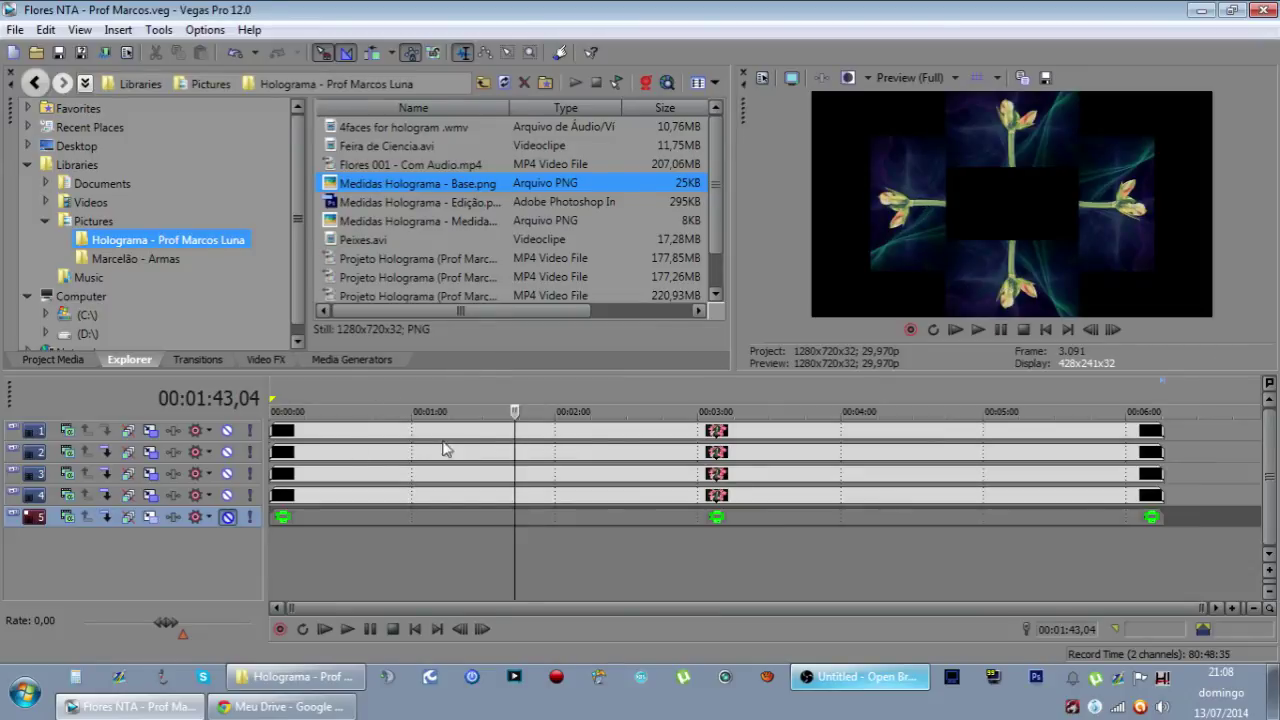
- Flip the upper video on track 4 vertically in Track Motion and close the window
left_click(150, 494)
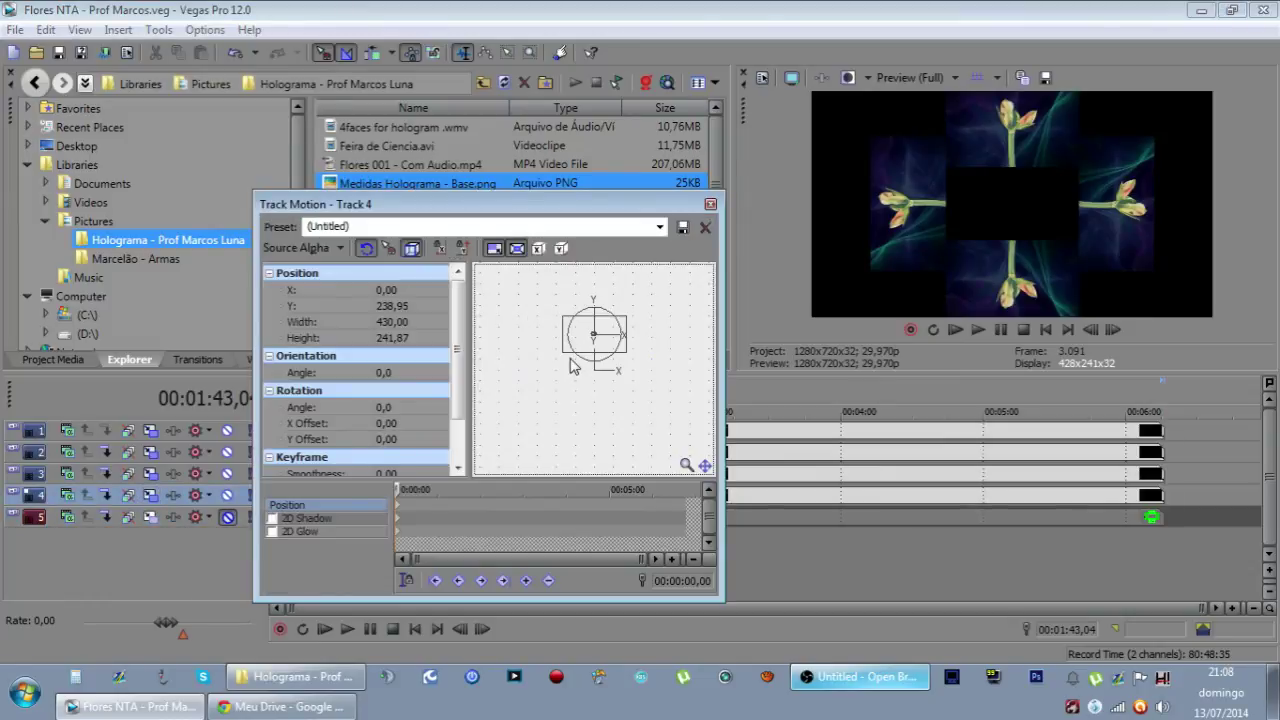
right_click(508, 398)
left_click(574, 540)
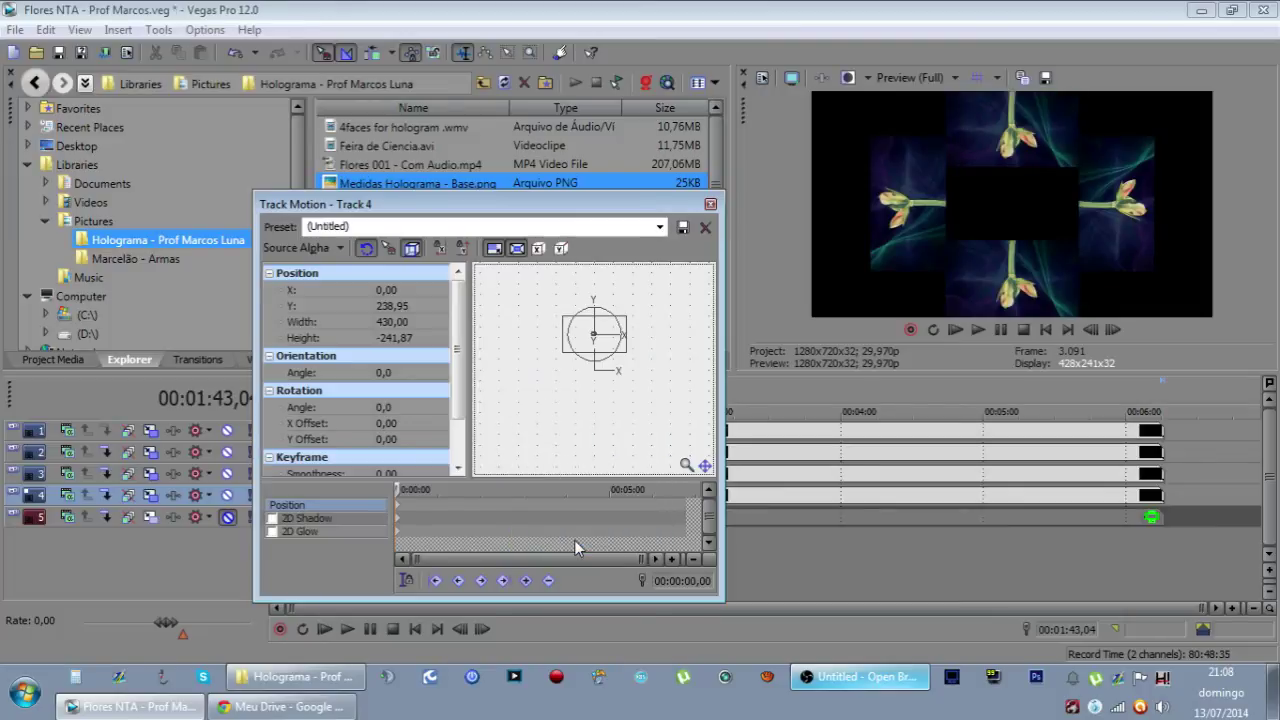
left_click(710, 204)
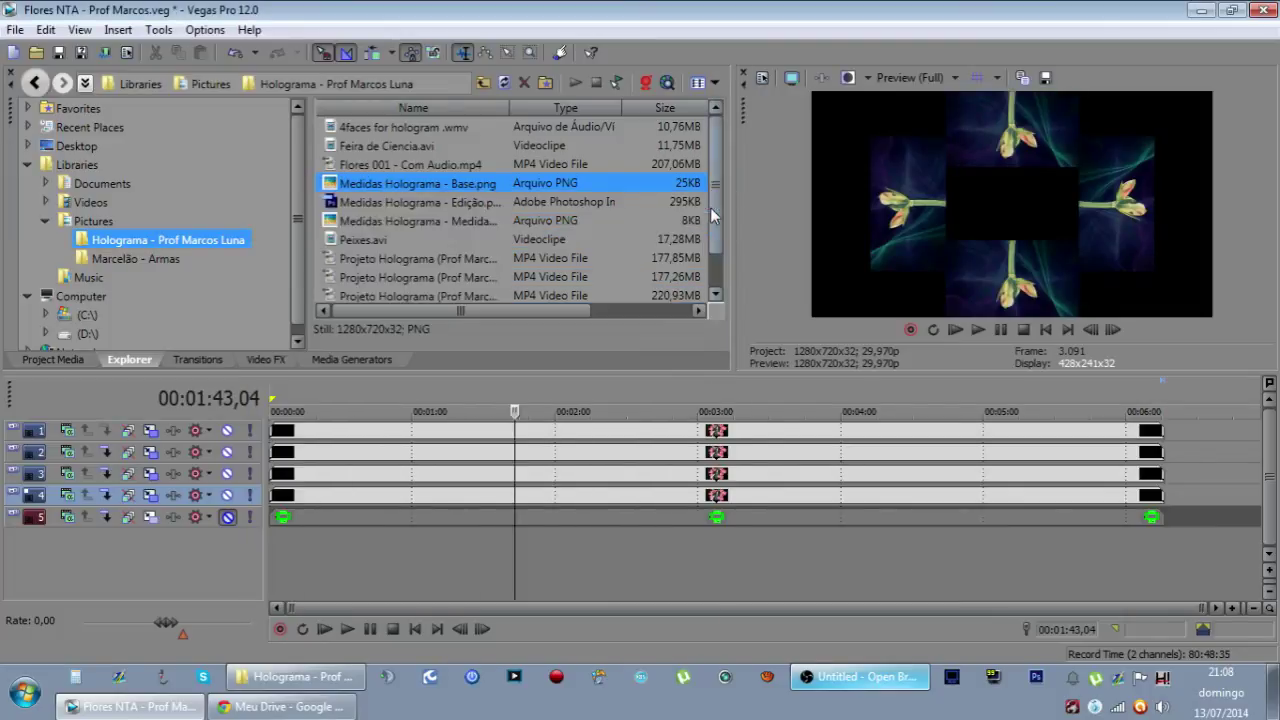
- Flip the lower video on track 3 vertically in Track Motion and close the window
left_click(150, 473)
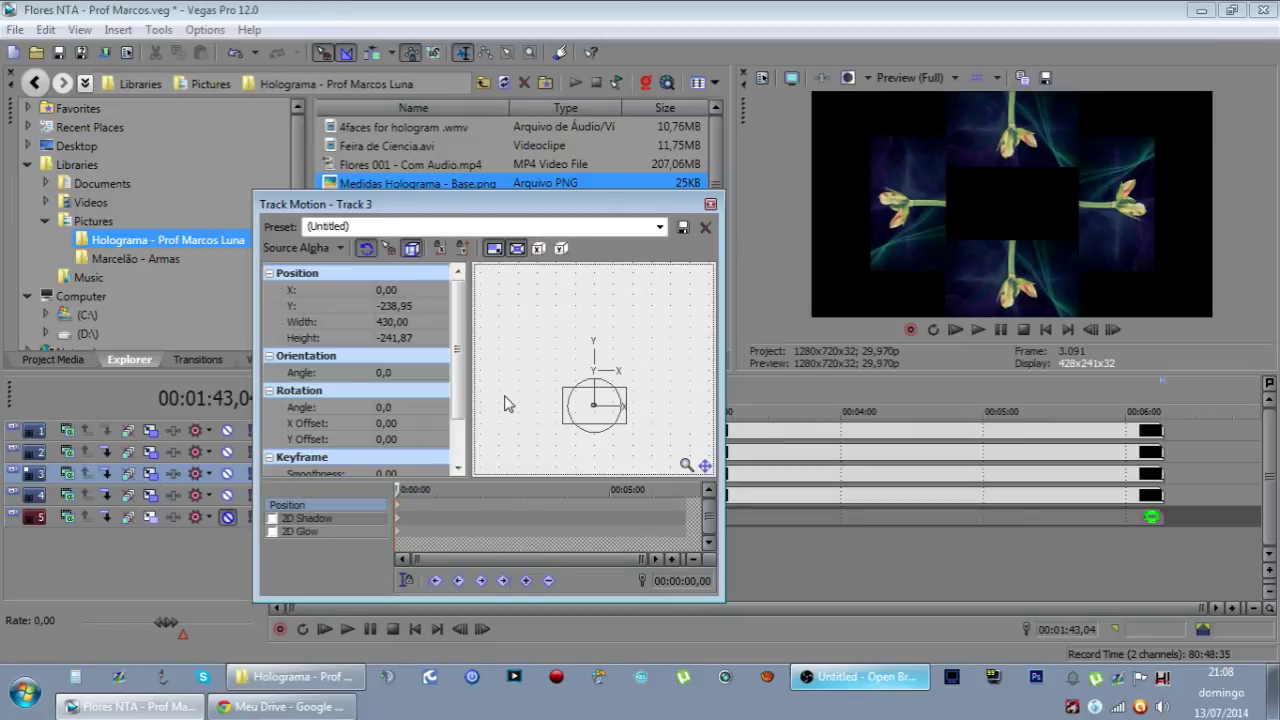
right_click(507, 399)
left_click(554, 541)
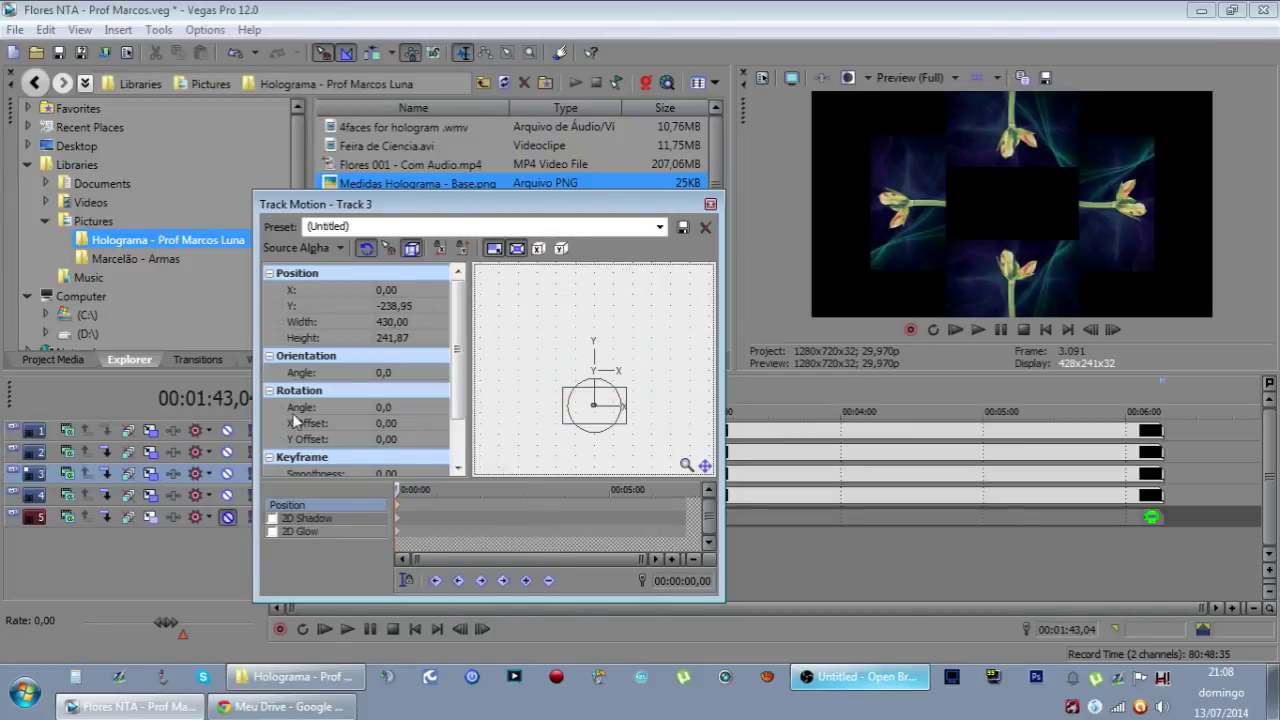
left_click(710, 204)
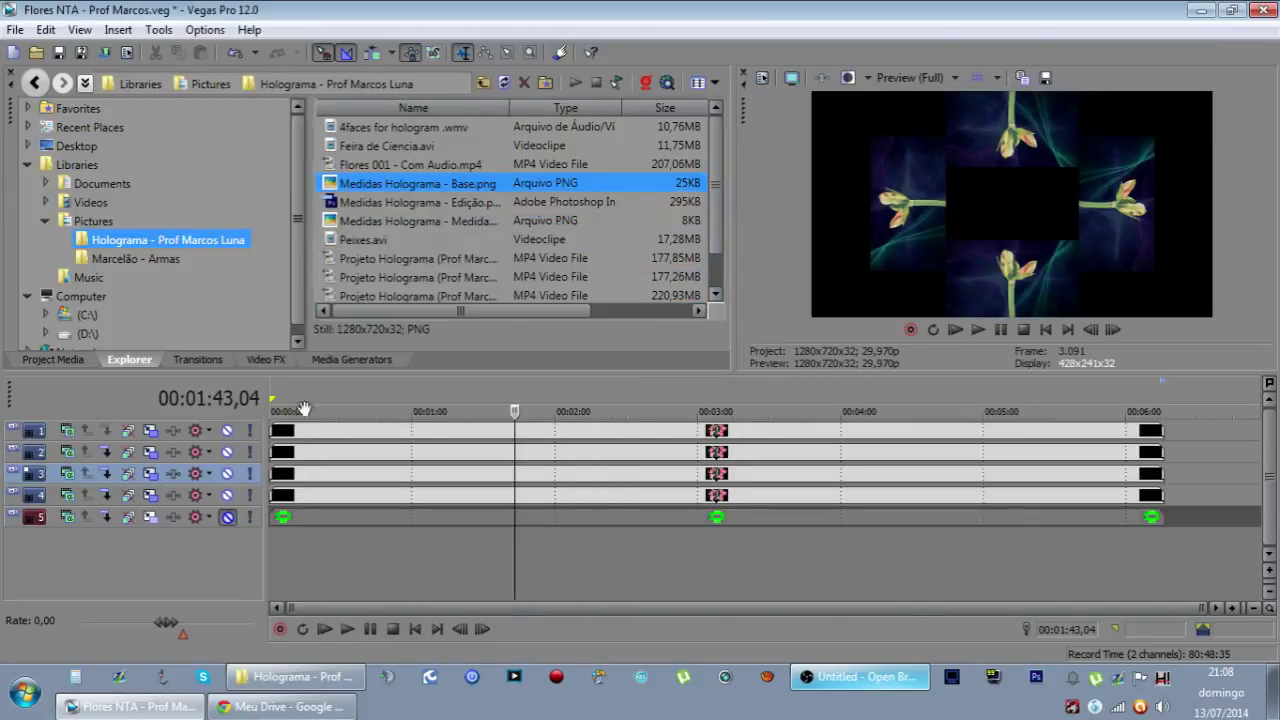
- Flip the left video on track 2 vertically in Track Motion and close the window
left_click(150, 452)
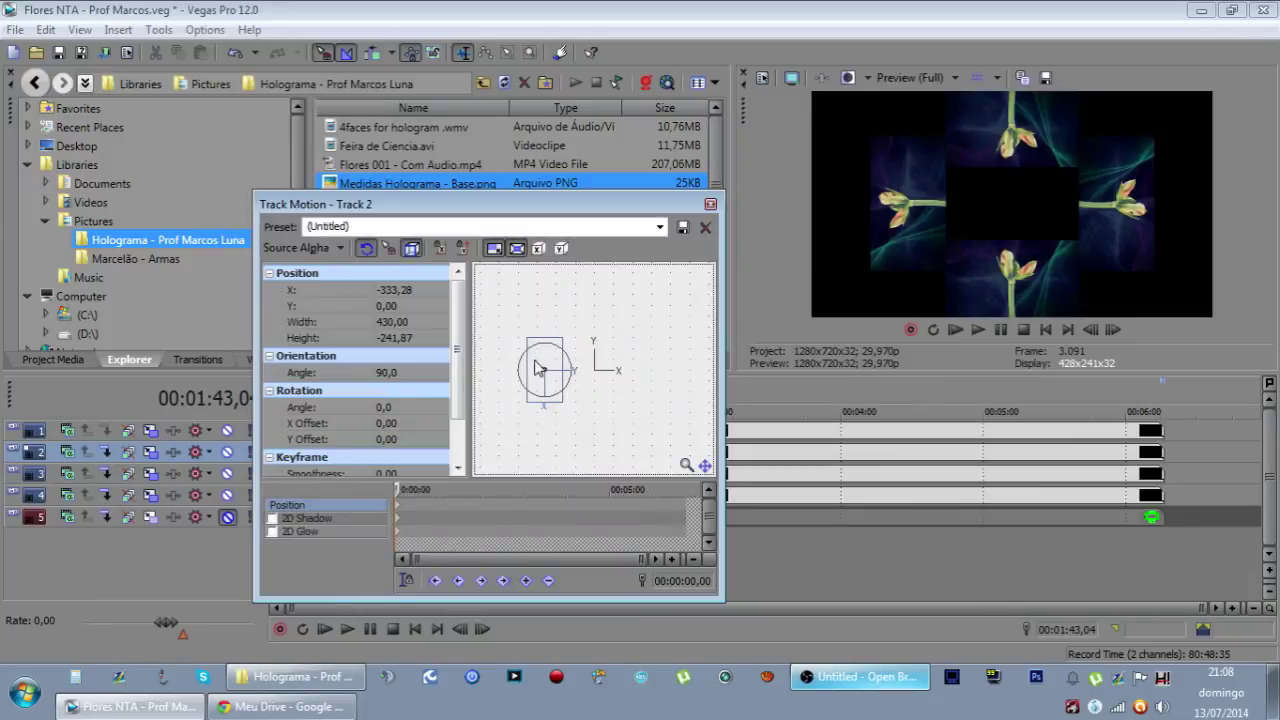
right_click(570, 304)
left_click(642, 438)
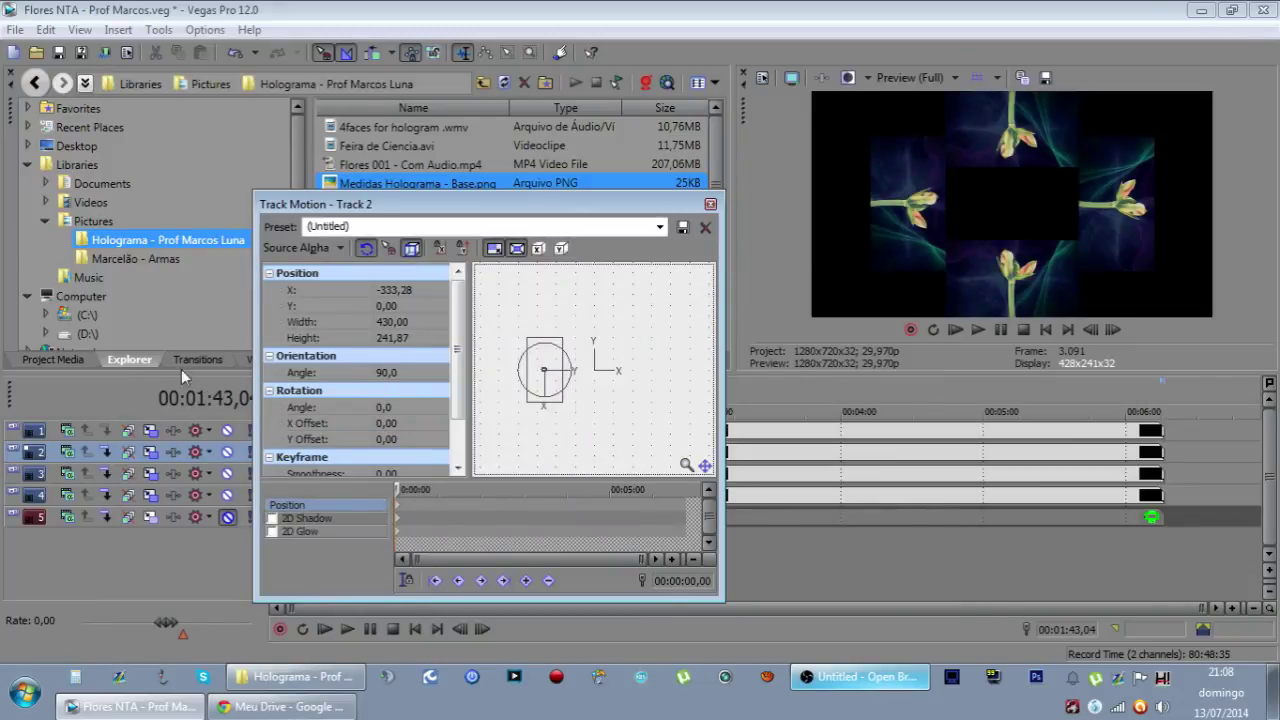
left_click(710, 204)
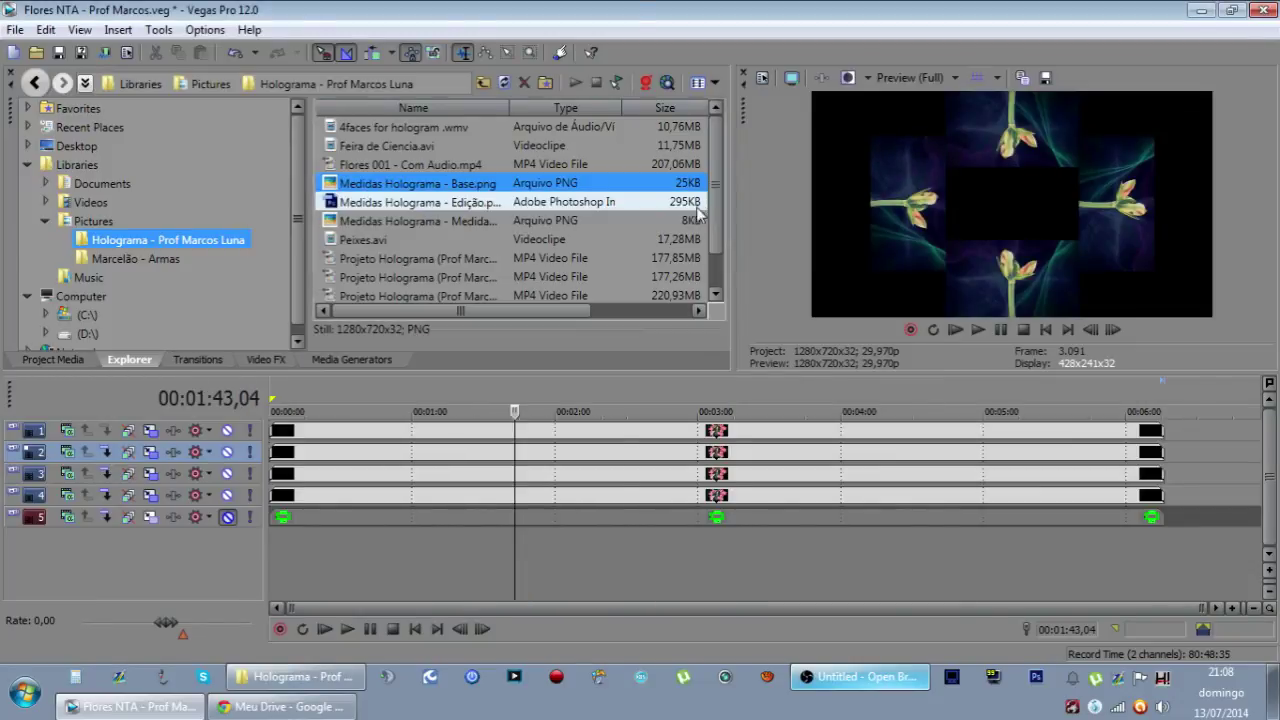
- Flip the right video on track 1 vertically in Track Motion and close the window
left_click(152, 431)
right_click(531, 303)
left_click(593, 447)
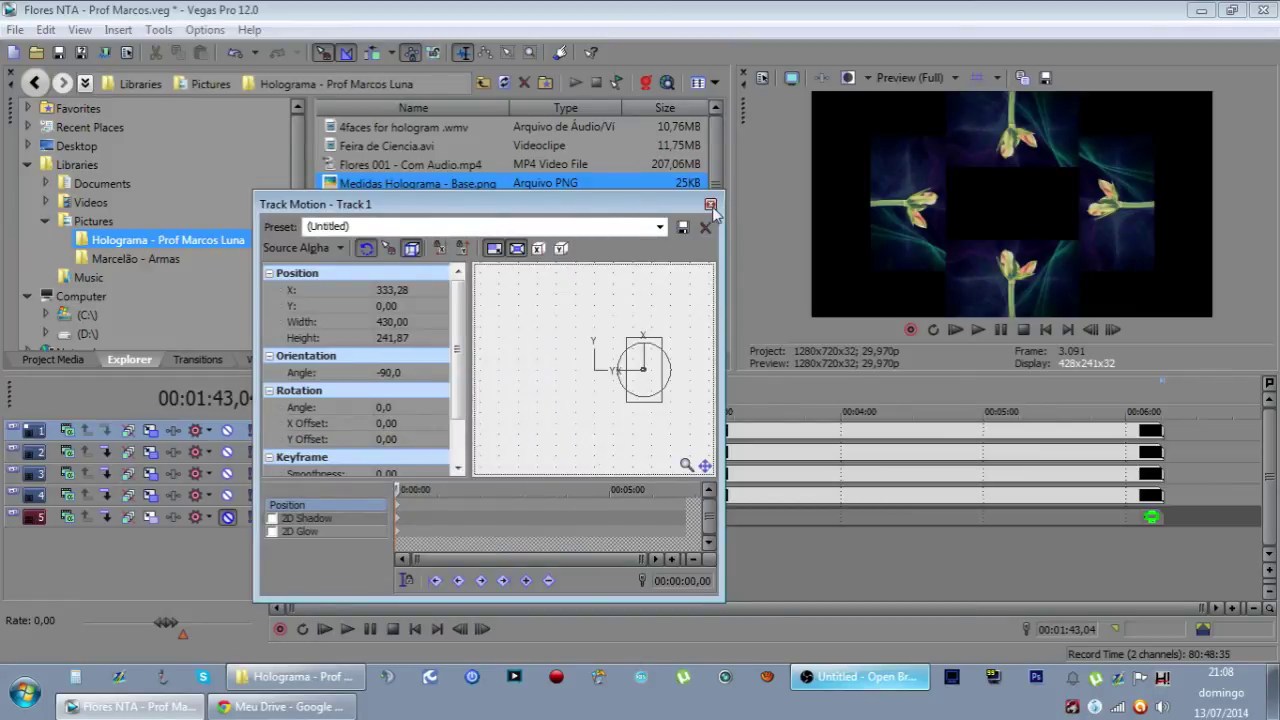
left_click(710, 204)
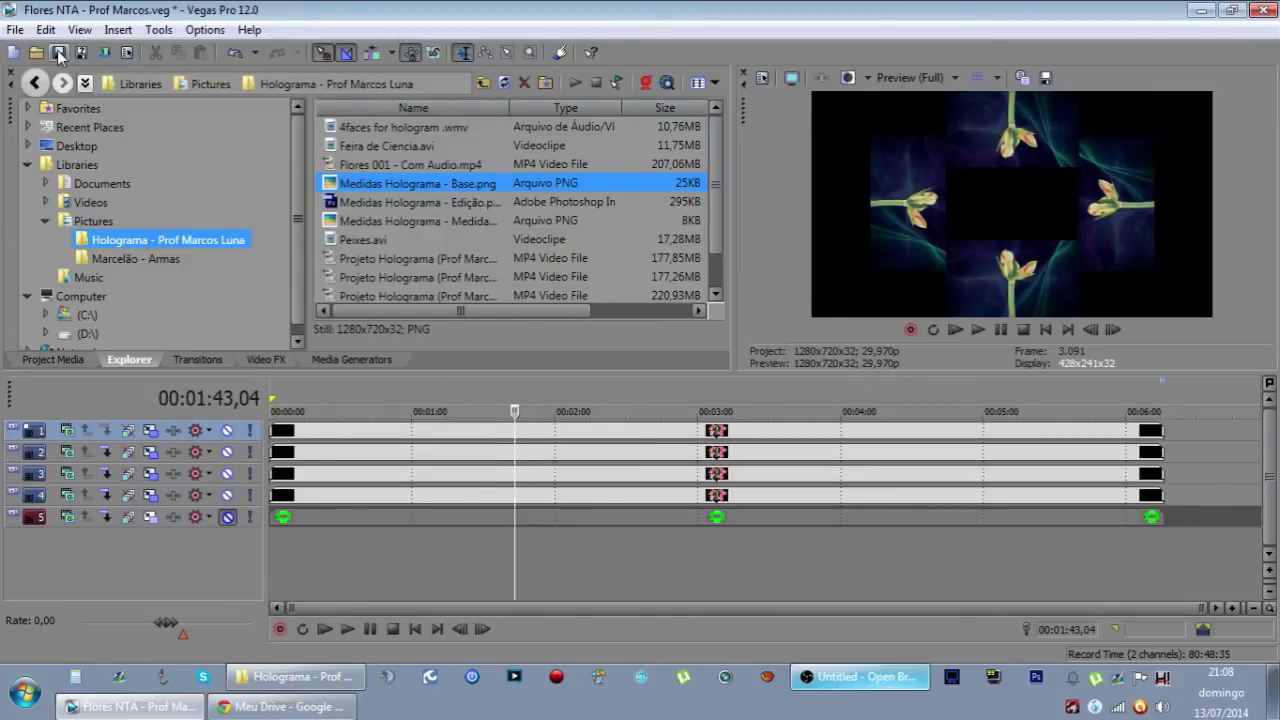
- Save the project under a new name on Disco Local (D:) as a Vegas Pro Project File, appending "1" to the current file name
left_click(6, 30)
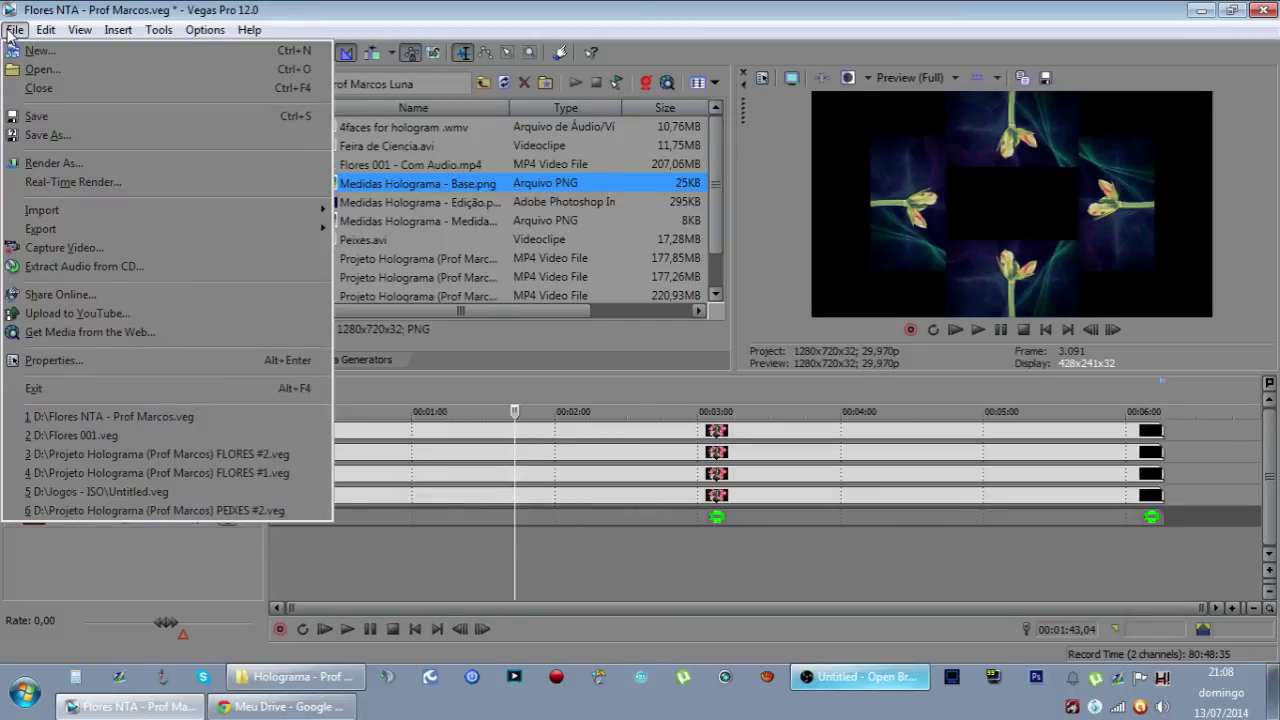
left_click(47, 136)
key("End")
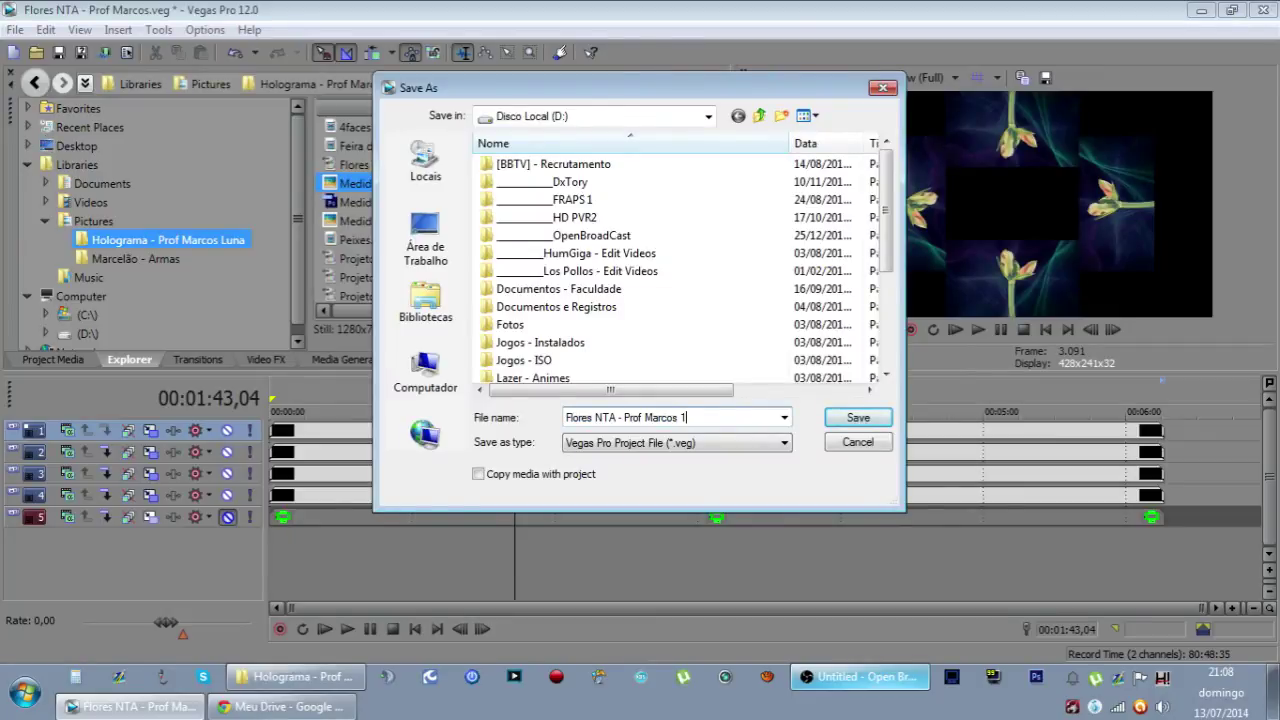
key("Return")
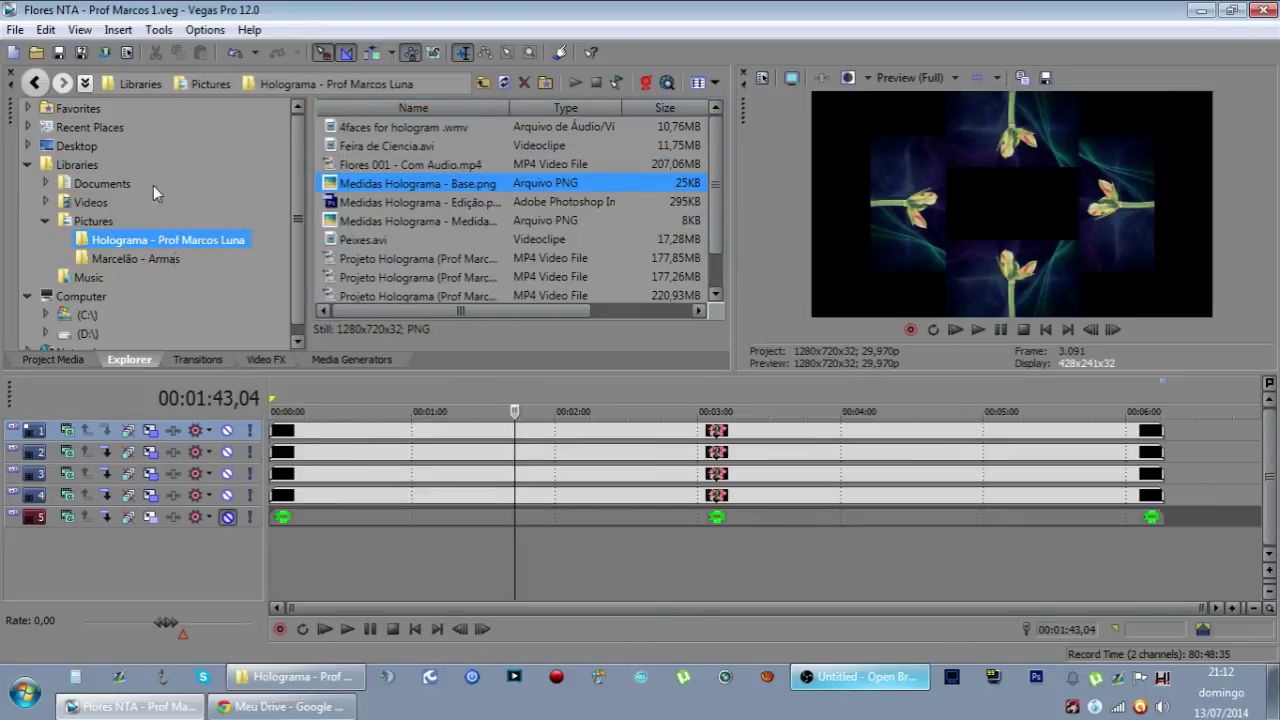
- Preview the four-sided hologram at 00:02:29,05 and 00:03:24,09 on the timeline
left_click(16, 30)
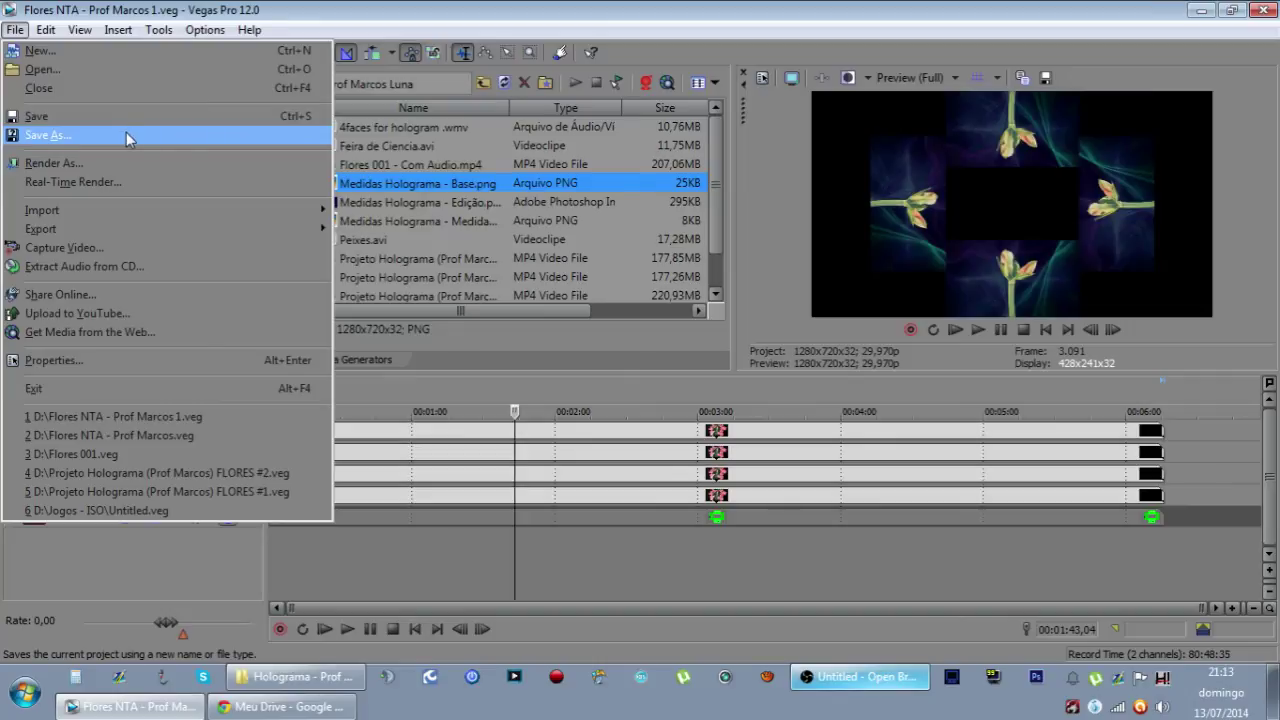
mouse_move(79, 30)
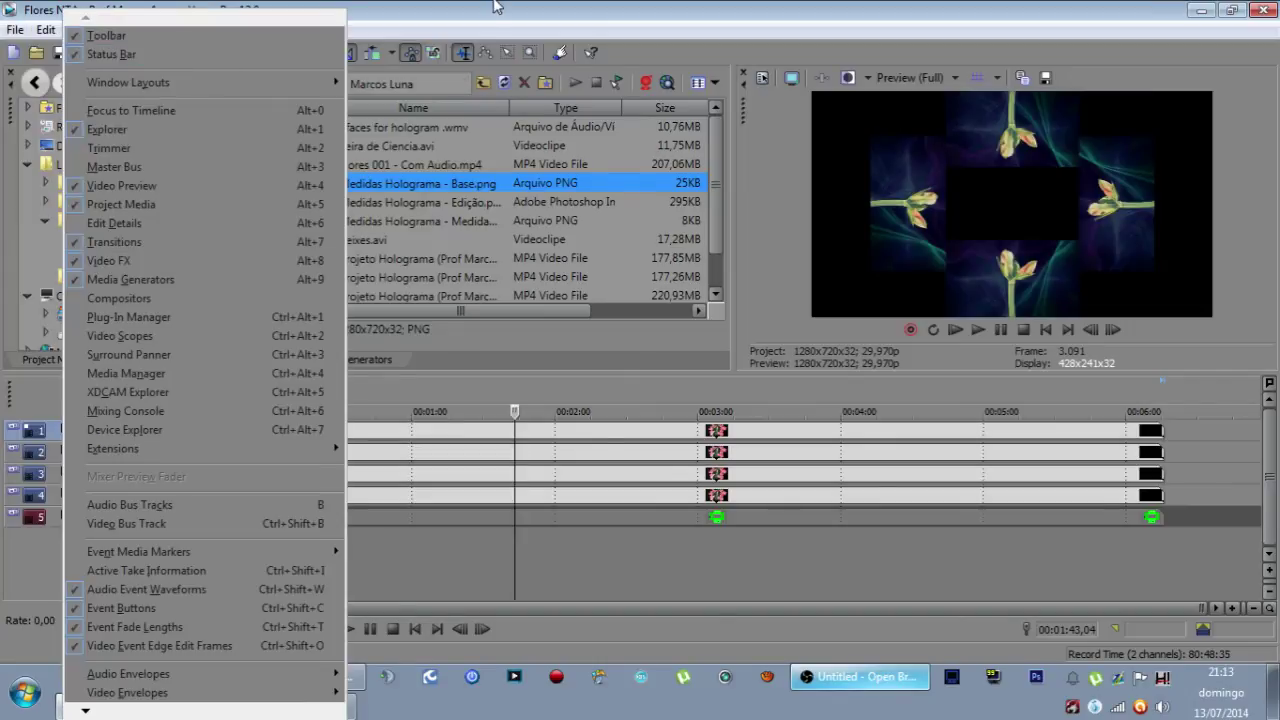
left_click(624, 566)
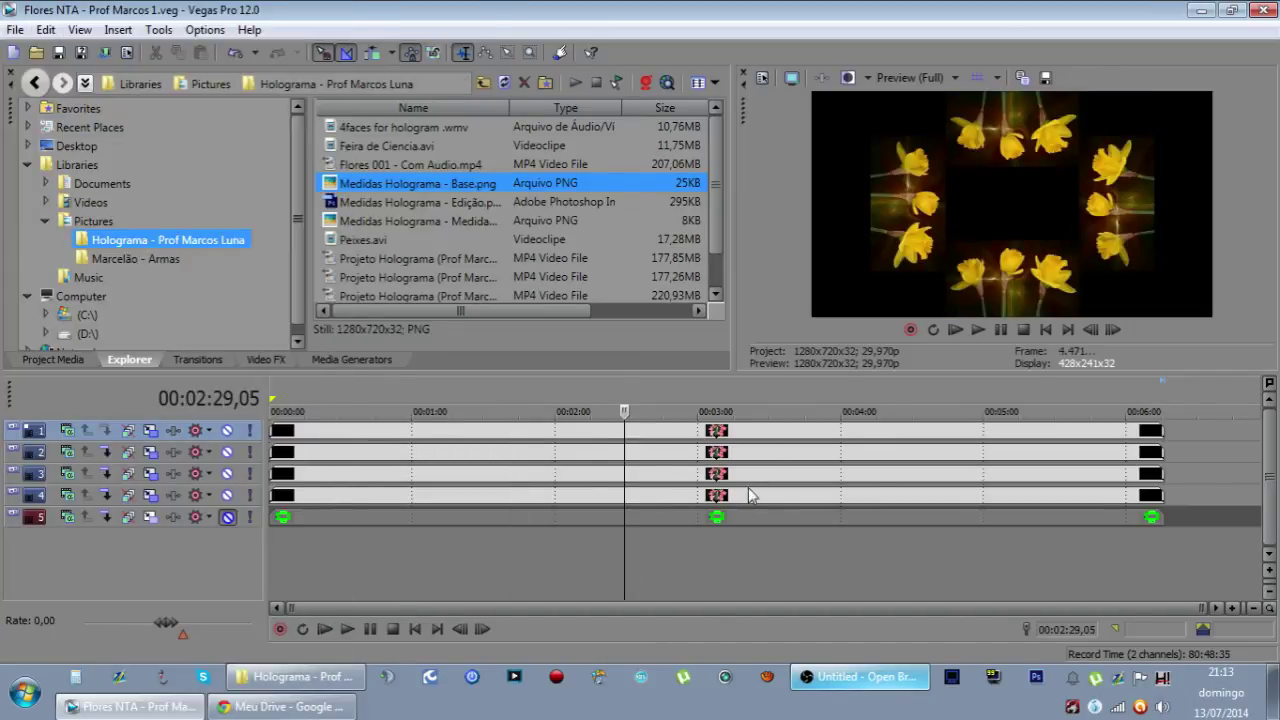
left_click(755, 526)
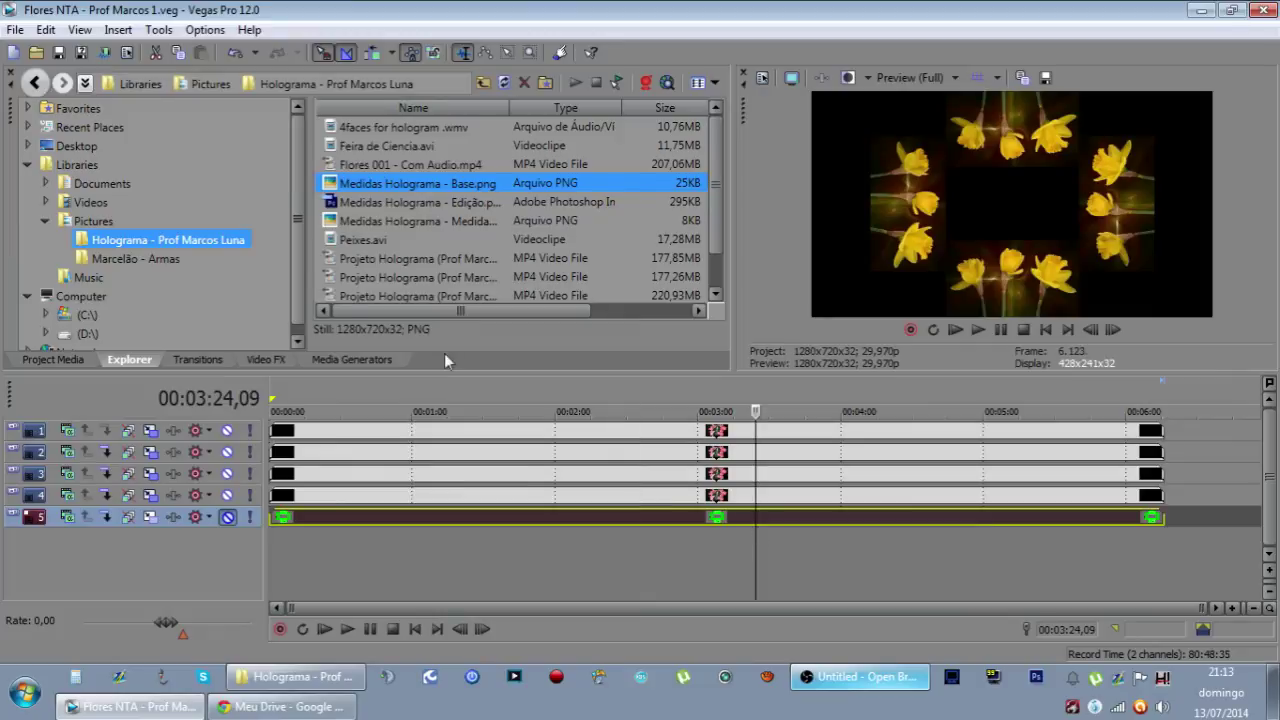
- Open the Render As settings and collapse the MainConcept AVC/AAC templates to list only the output formats
left_click(16, 30)
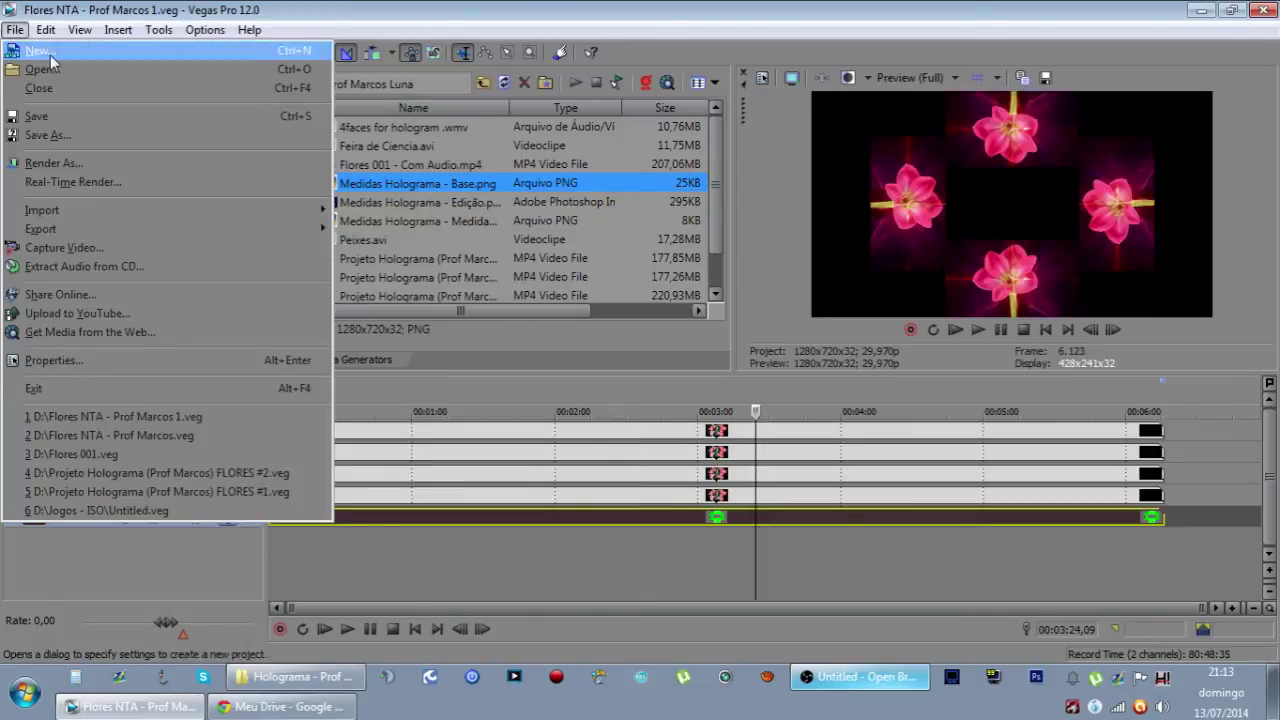
left_click(115, 163)
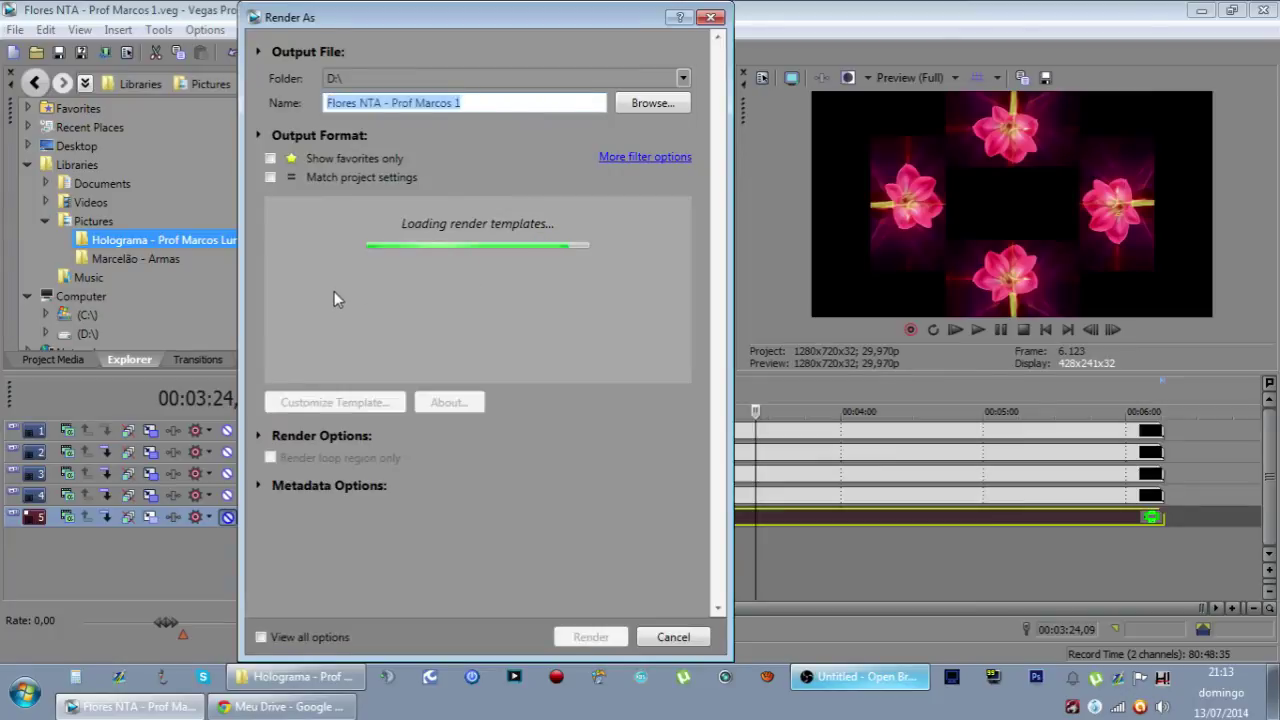
scroll(649, 345, "up", 3)
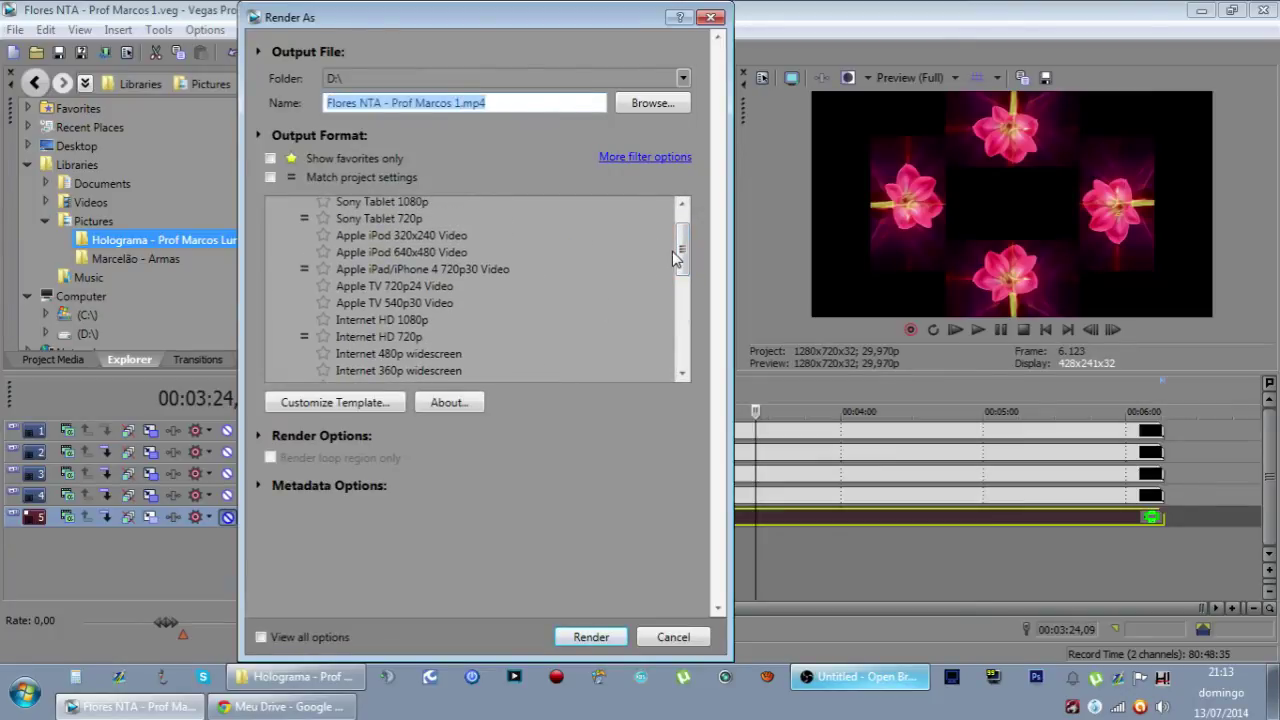
scroll(678, 258, "up", 1)
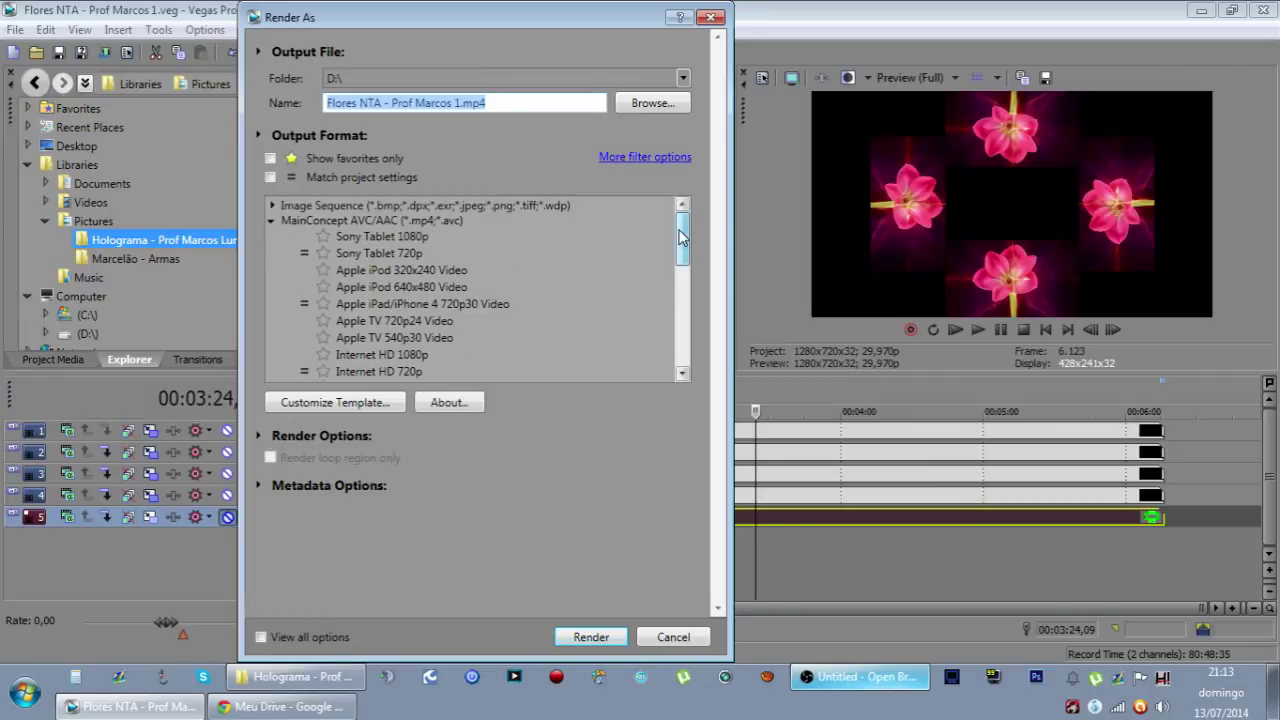
left_click(271, 221)
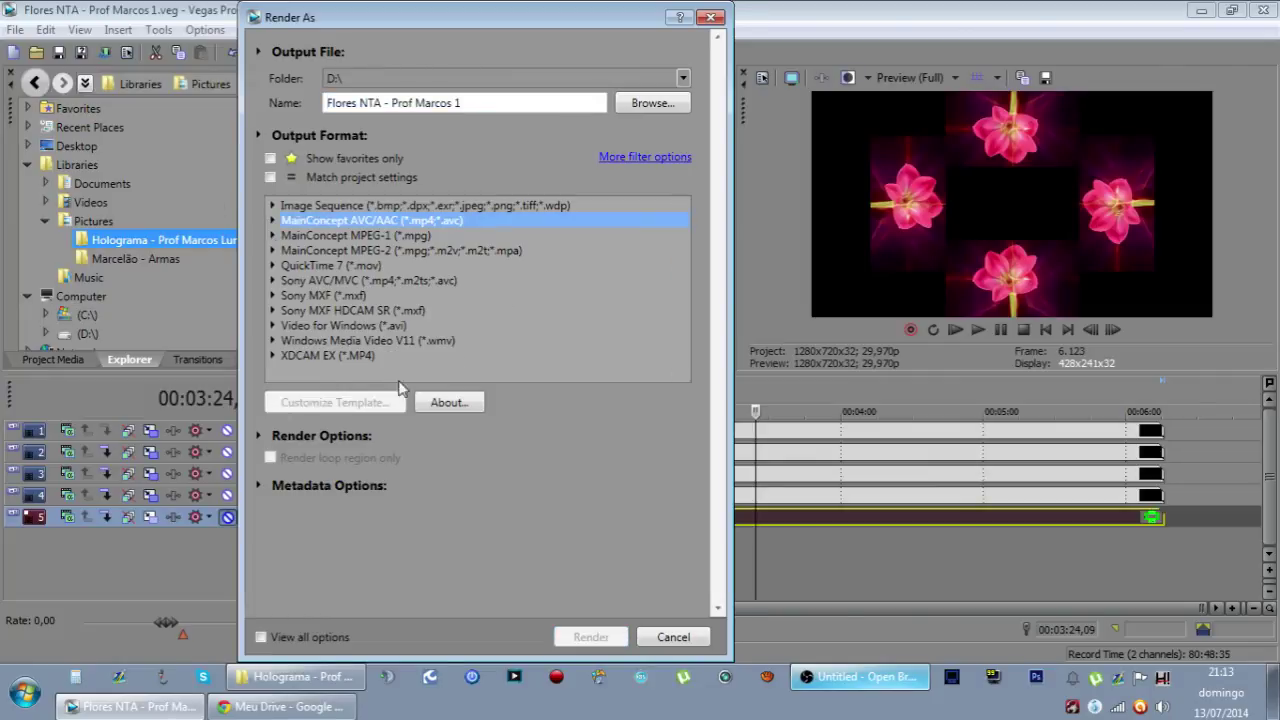
- Try the 8 Mbps HD 1080-30p Video template of Windows Media Video V11 and collapse that format again
left_click(327, 206)
left_click(331, 356)
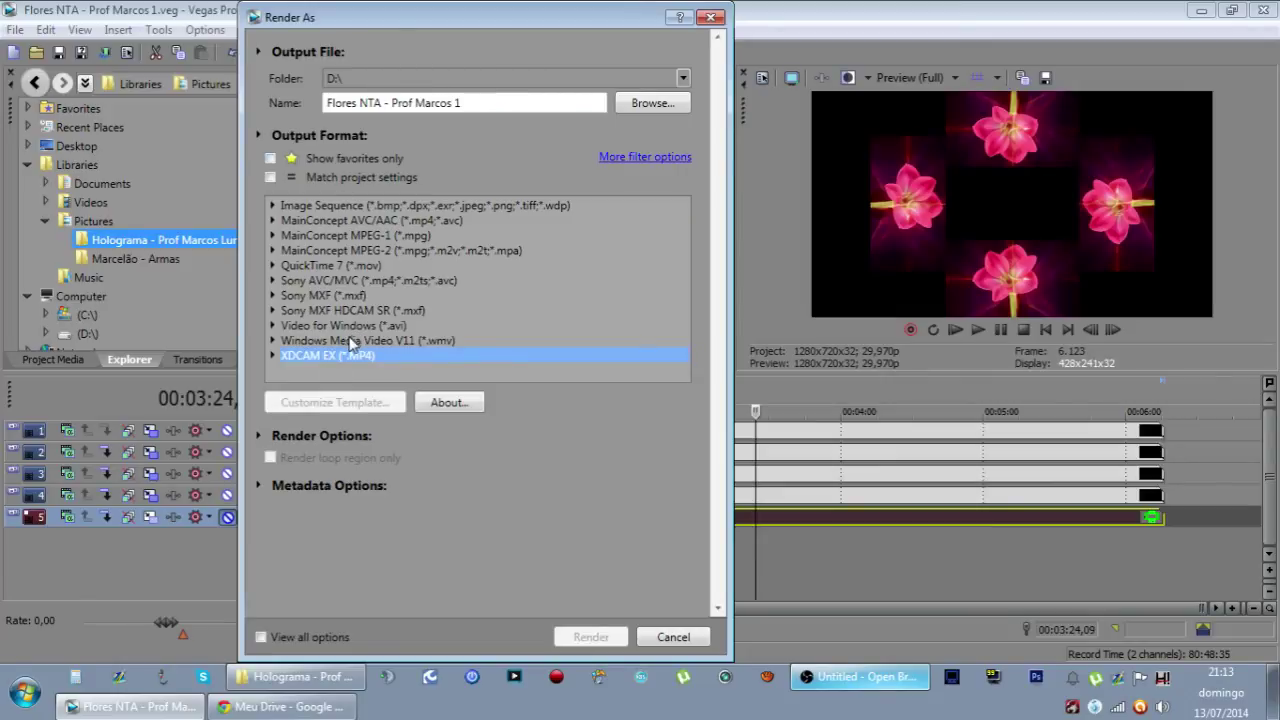
left_click(351, 341)
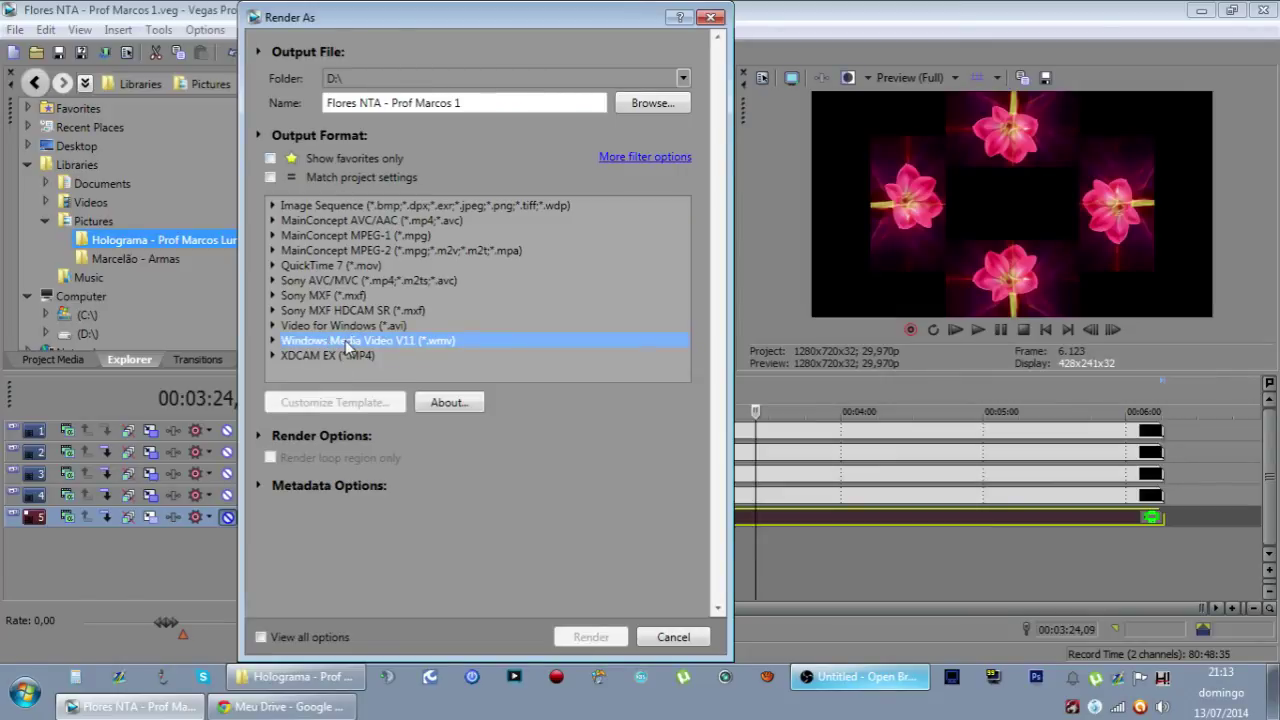
double_click(428, 341)
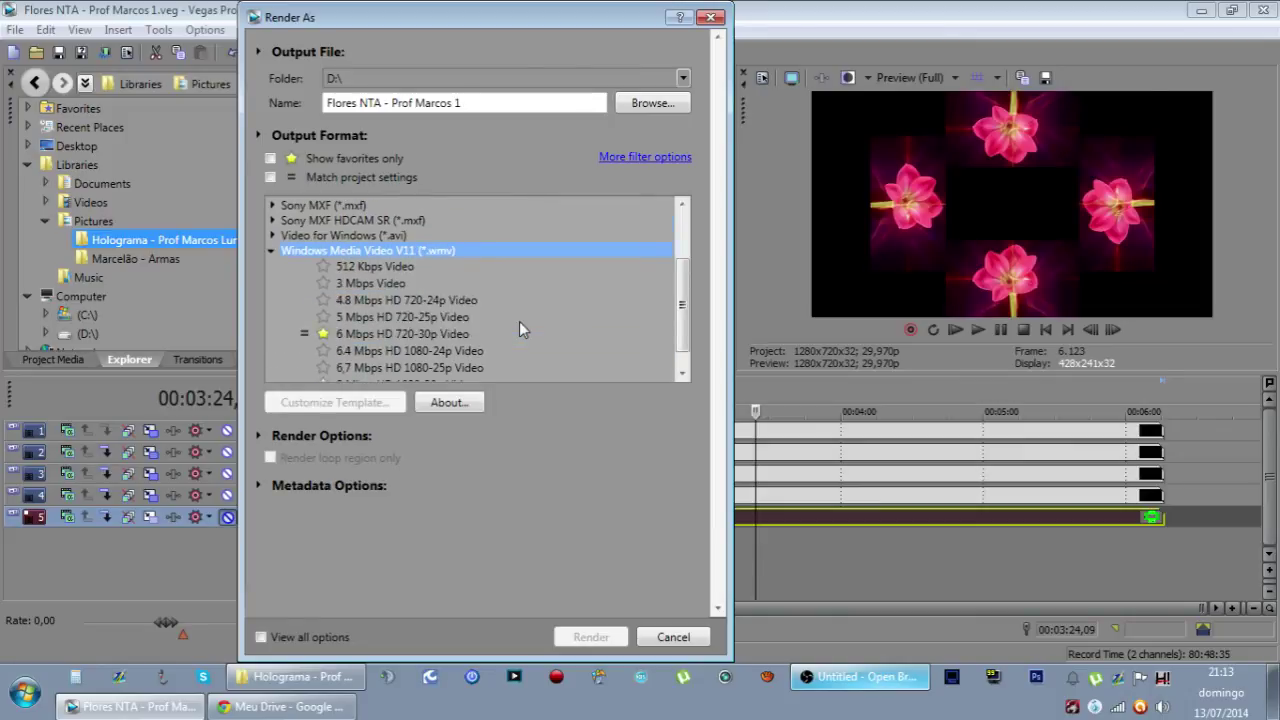
left_click(416, 358)
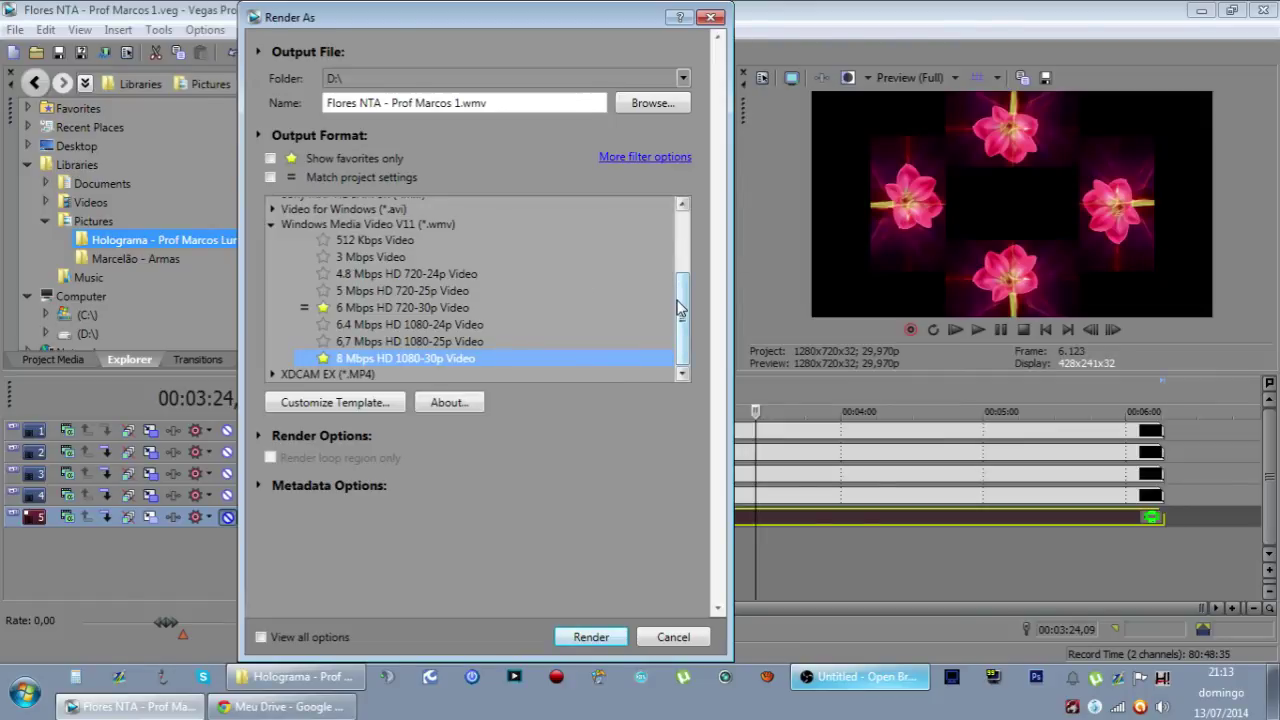
left_click_drag(679, 310, 701, 208)
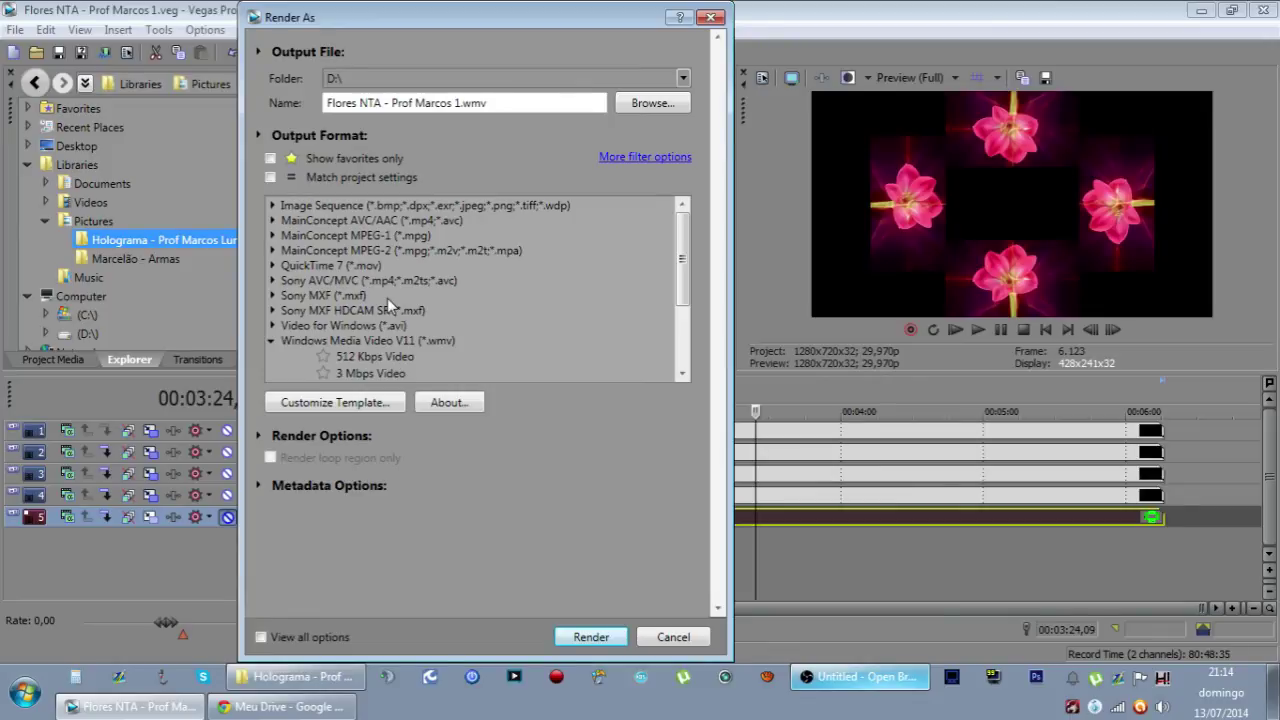
left_click(272, 342)
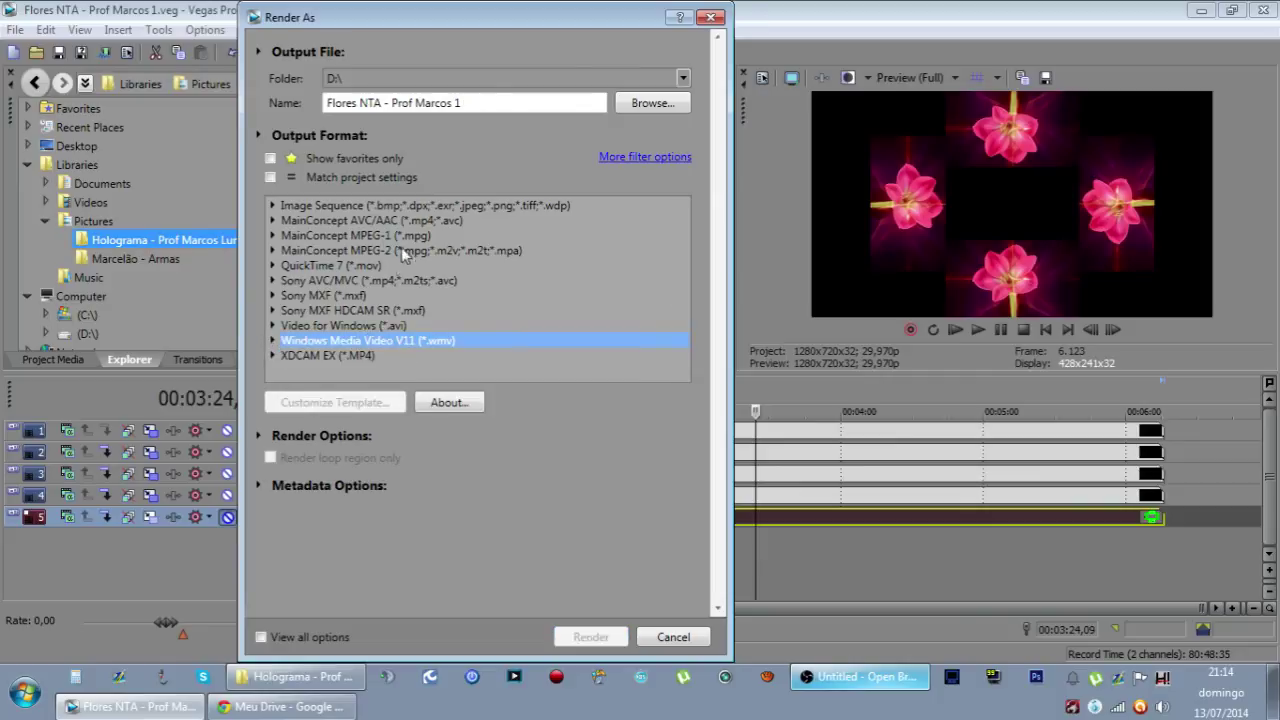
- Expand the MainConcept AVC/AAC templates and compare the Sony Tablet 1080p, Internet HD 1080p and Internet HD 1080p CUDA options
left_click(327, 220)
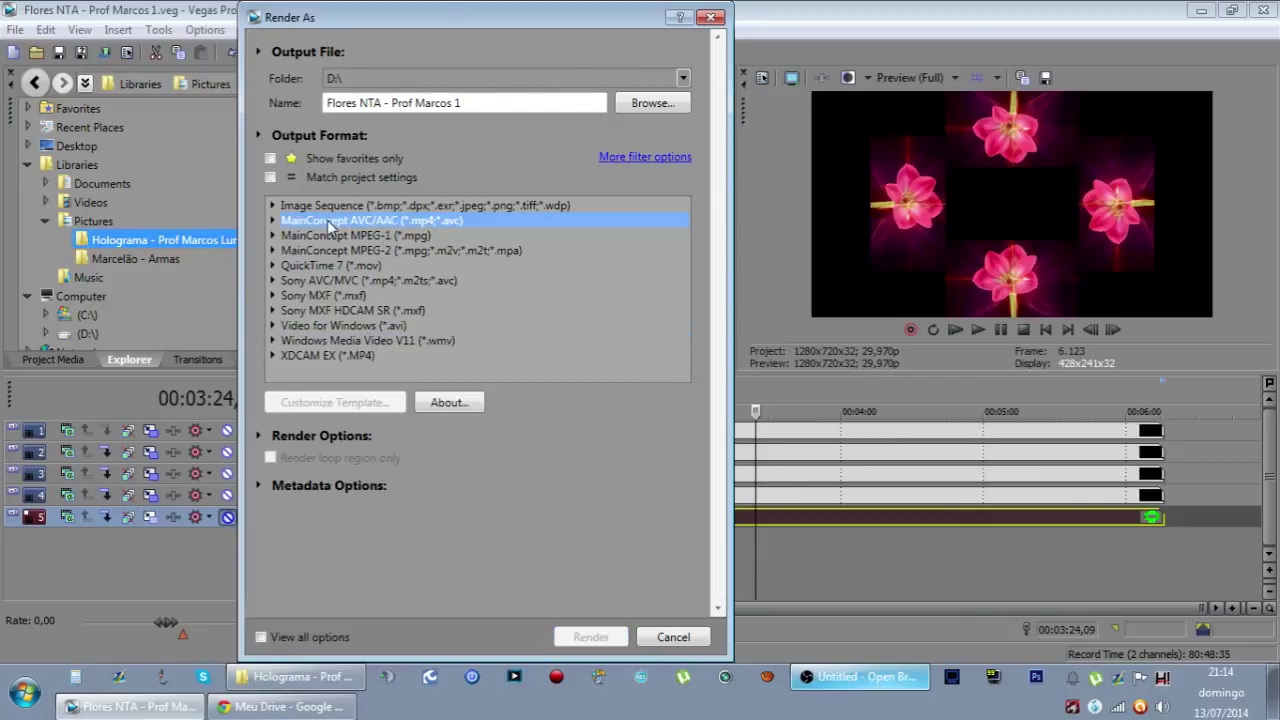
double_click(433, 222)
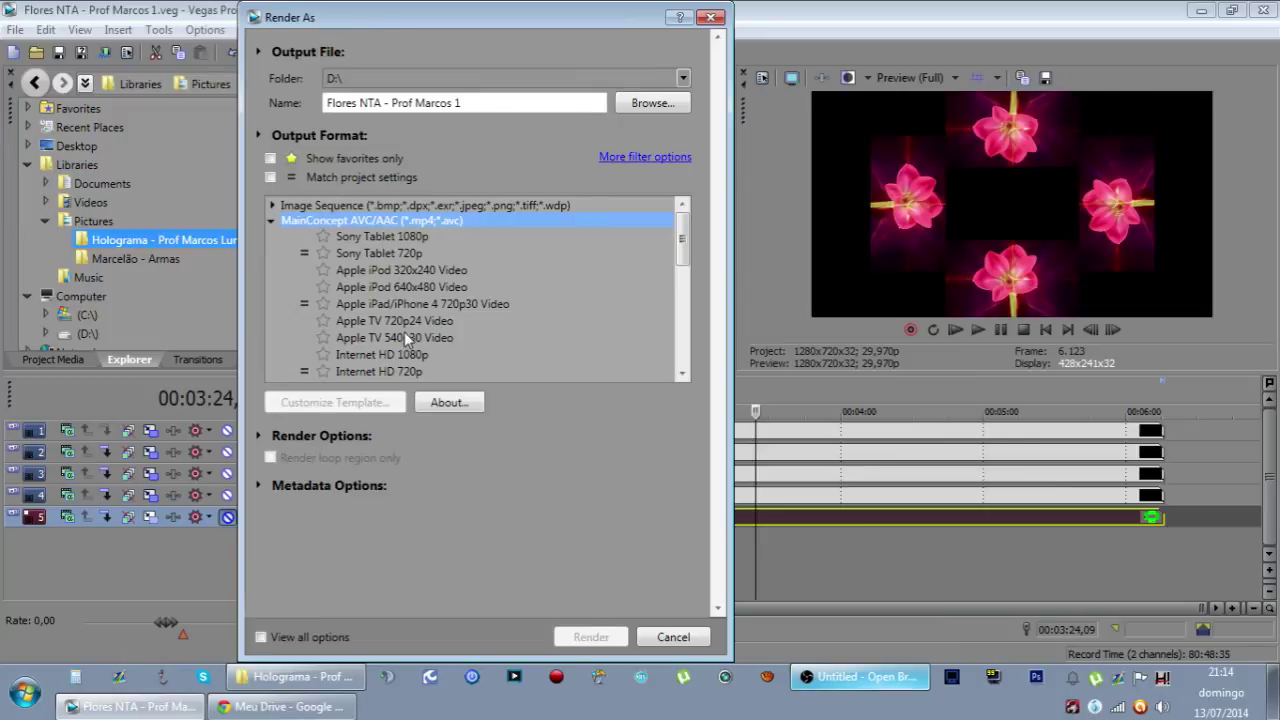
left_click(385, 270)
left_click(383, 238)
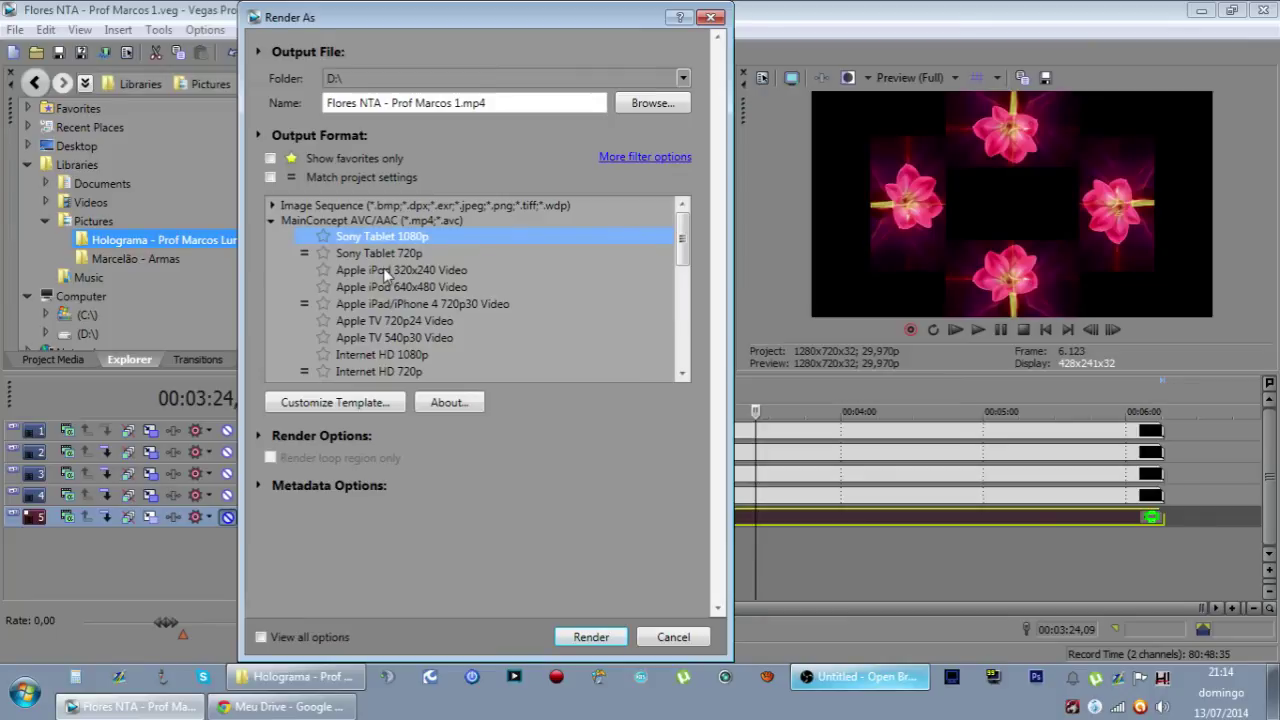
scroll(383, 288, "down", 2)
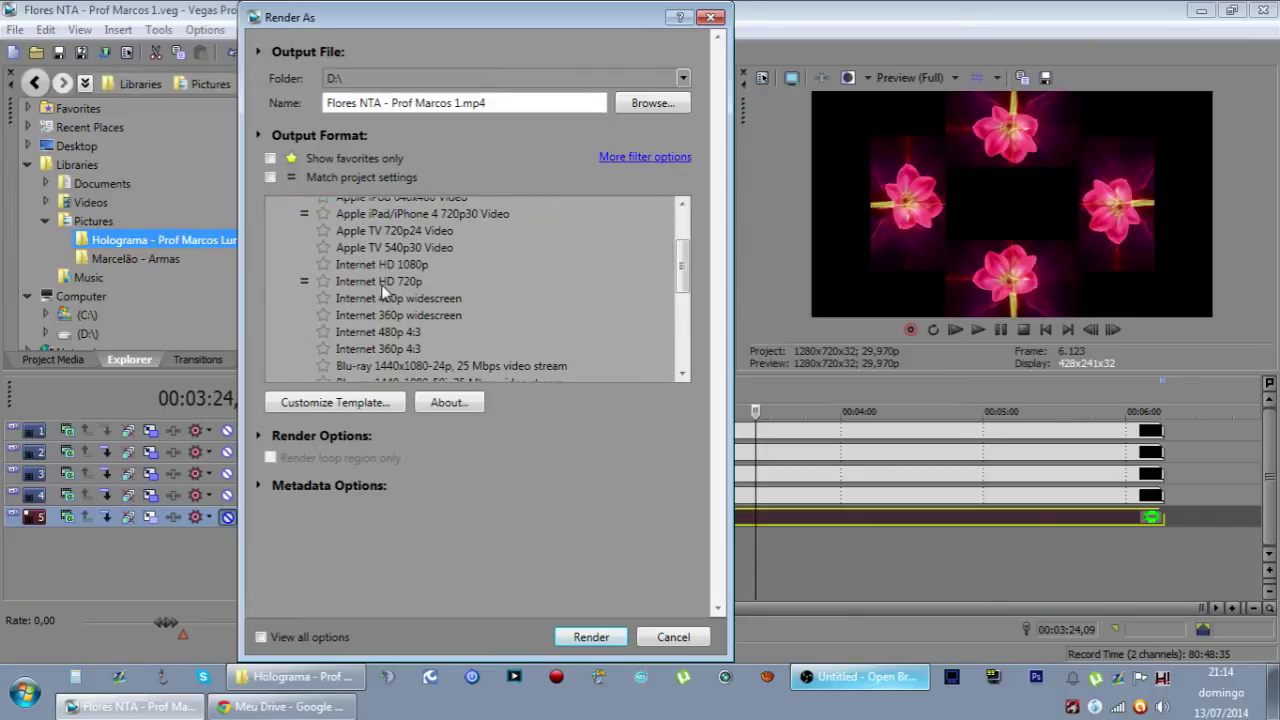
left_click(384, 265)
scroll(411, 290, "down", 3)
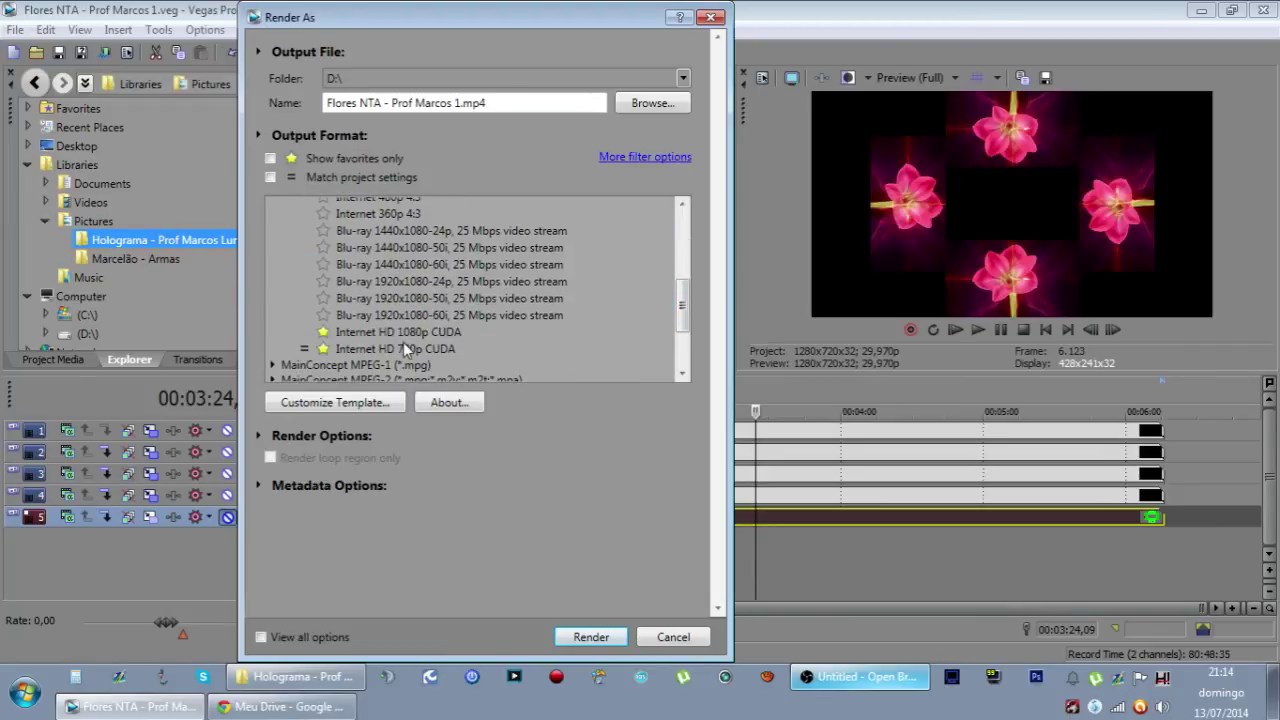
left_click(400, 333)
scroll(407, 296, "up", 4)
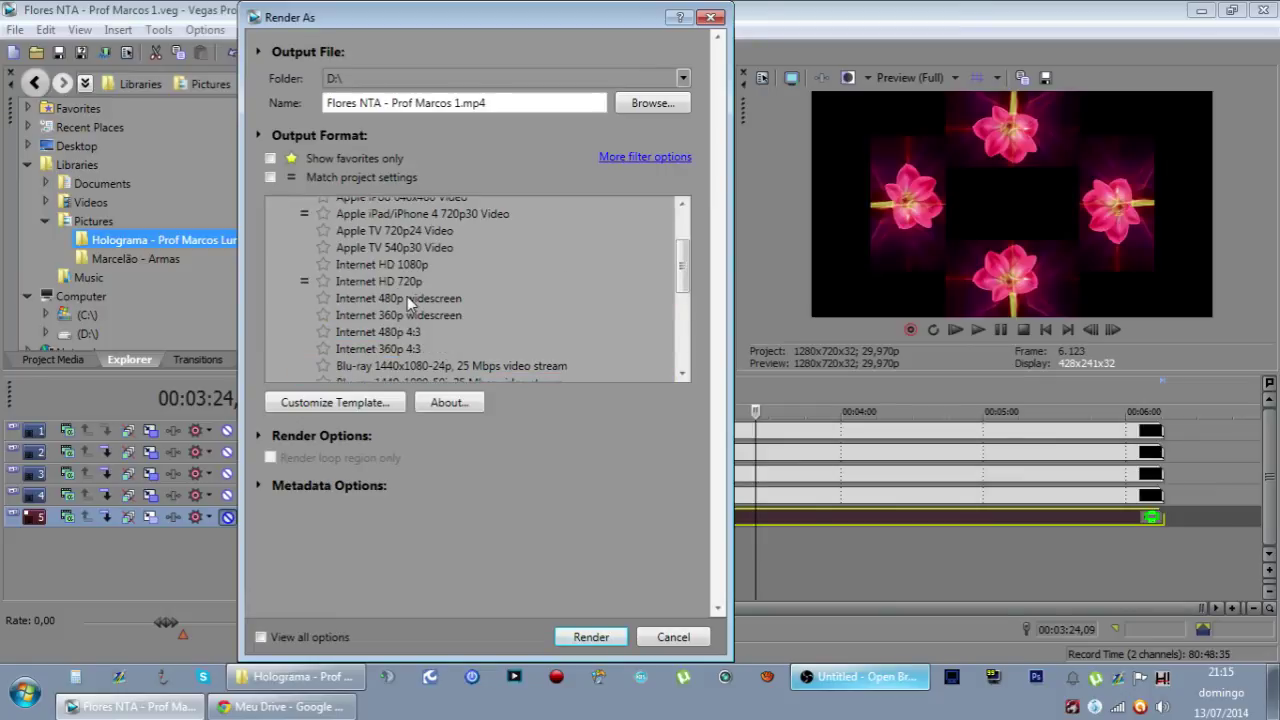
left_click(392, 311)
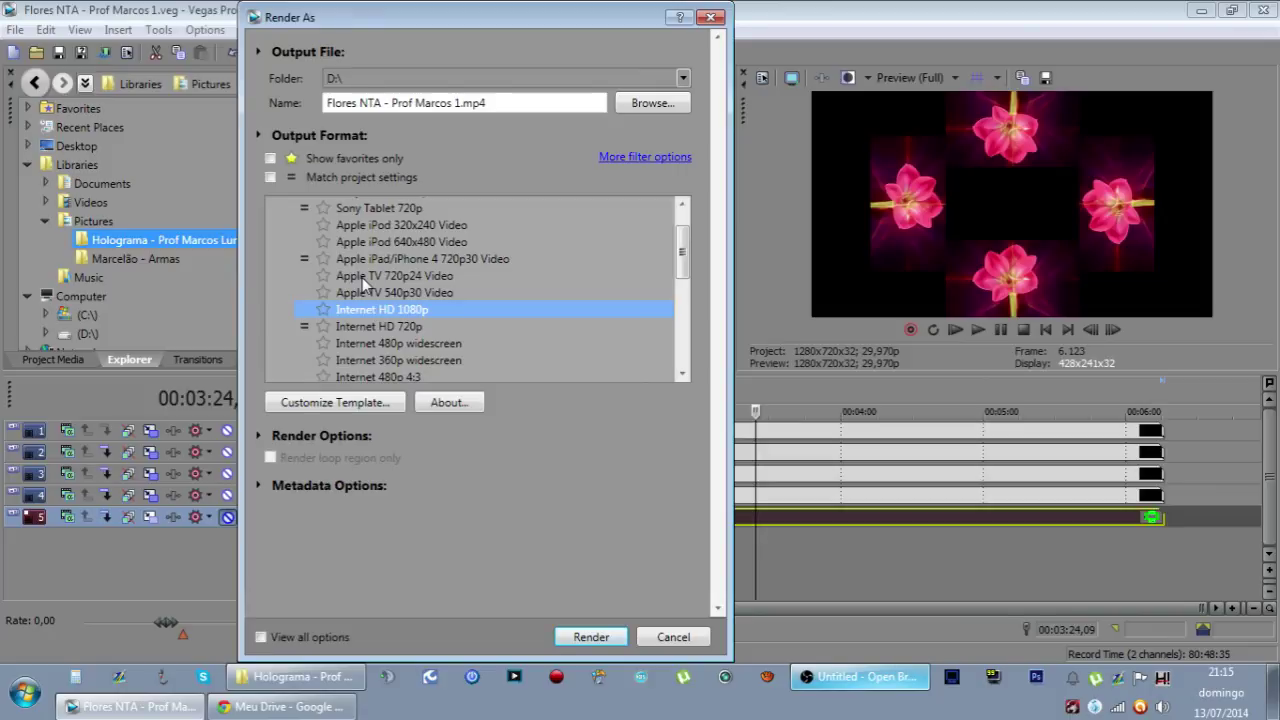
- Render the hologram video to D:\ as an MP4 with the Internet HD 1080p CUDA template, keeping the suggested file name
scroll(375, 310, "down", 3)
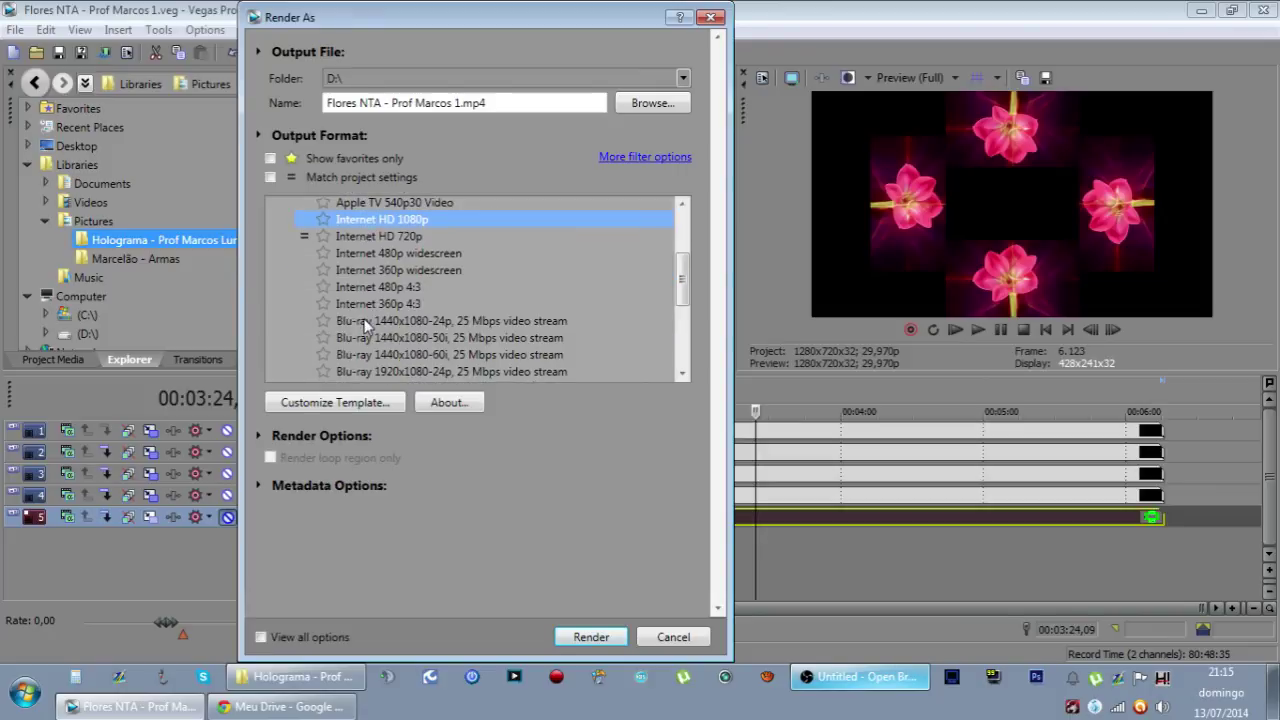
scroll(377, 310, "down", 3)
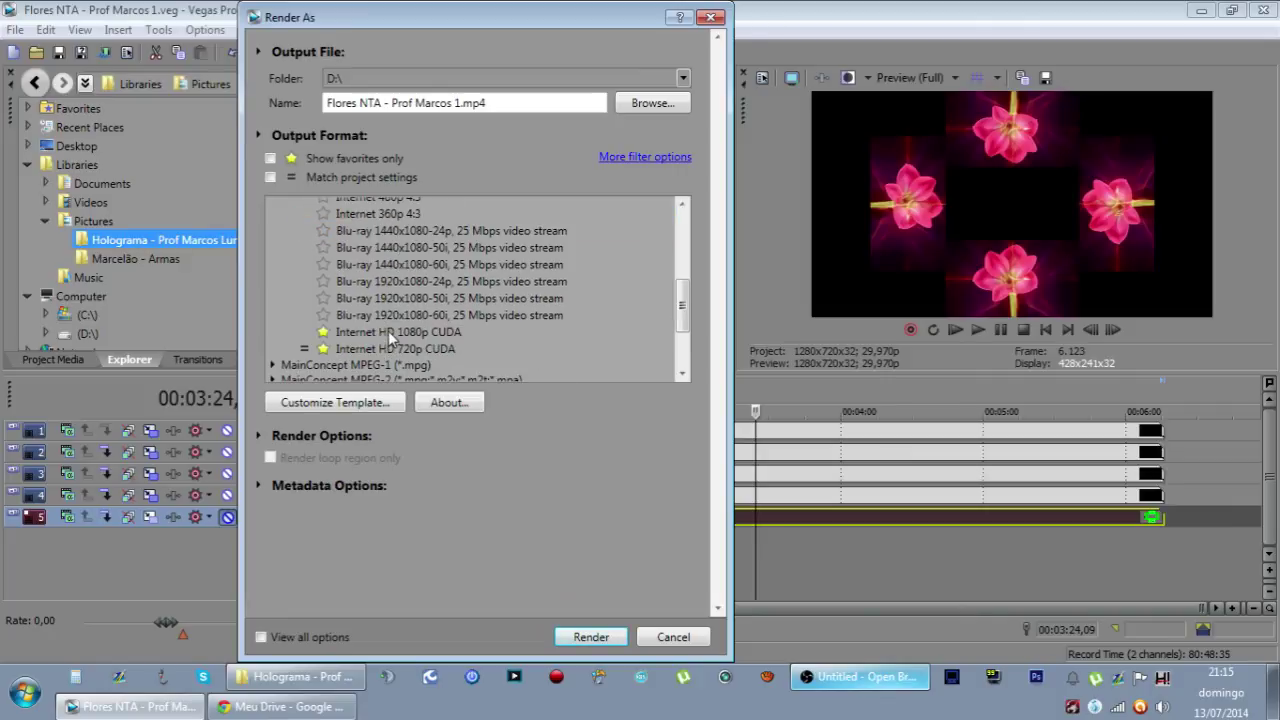
left_click(388, 331)
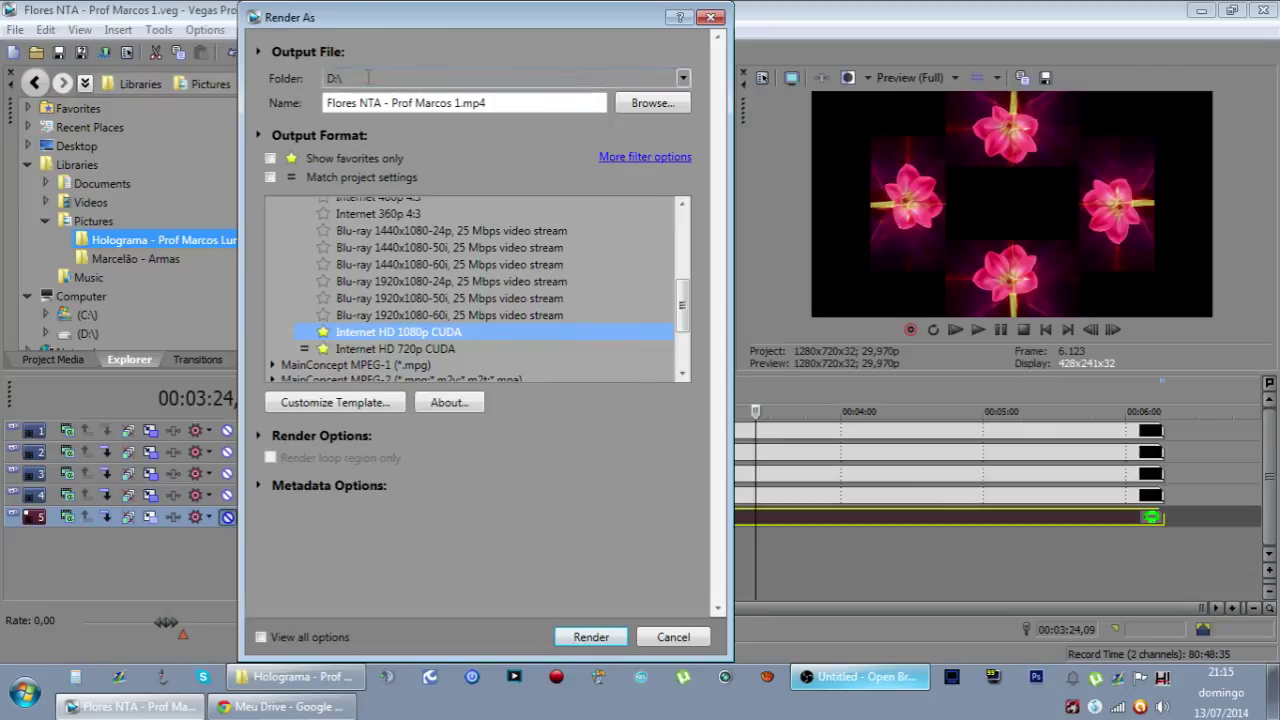
left_click(391, 103)
left_click(391, 103)
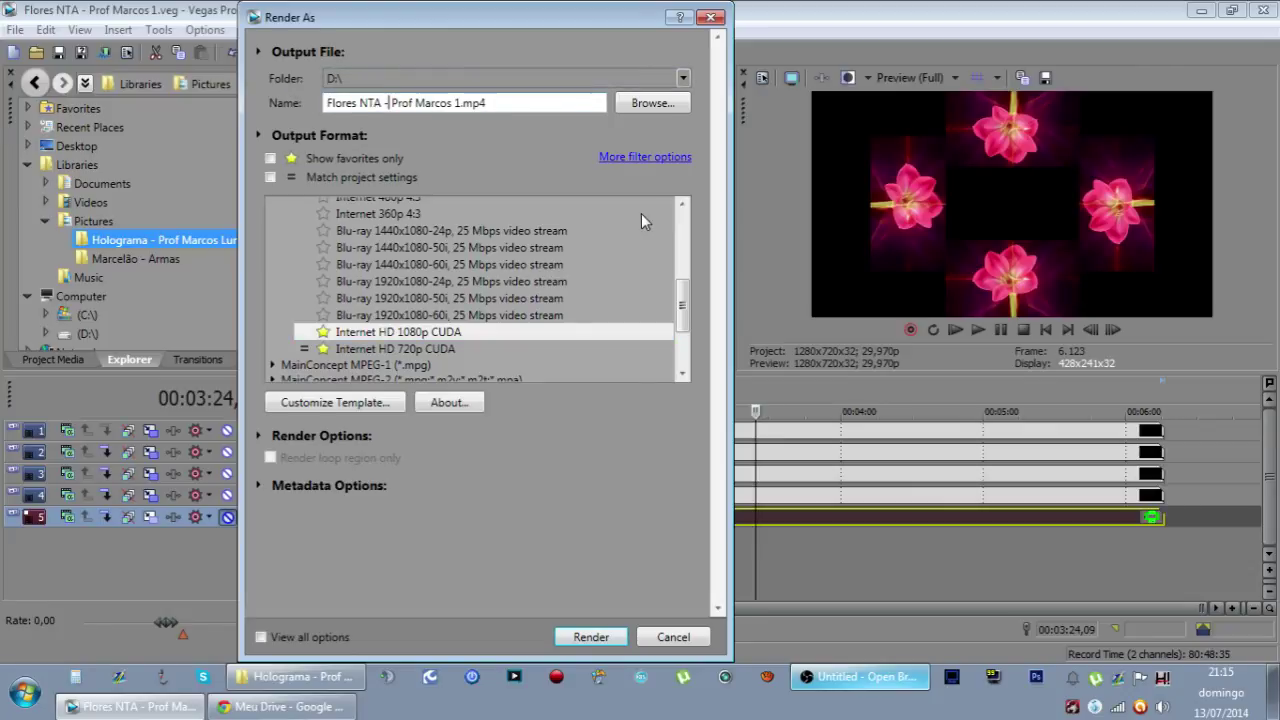
left_click(591, 637)
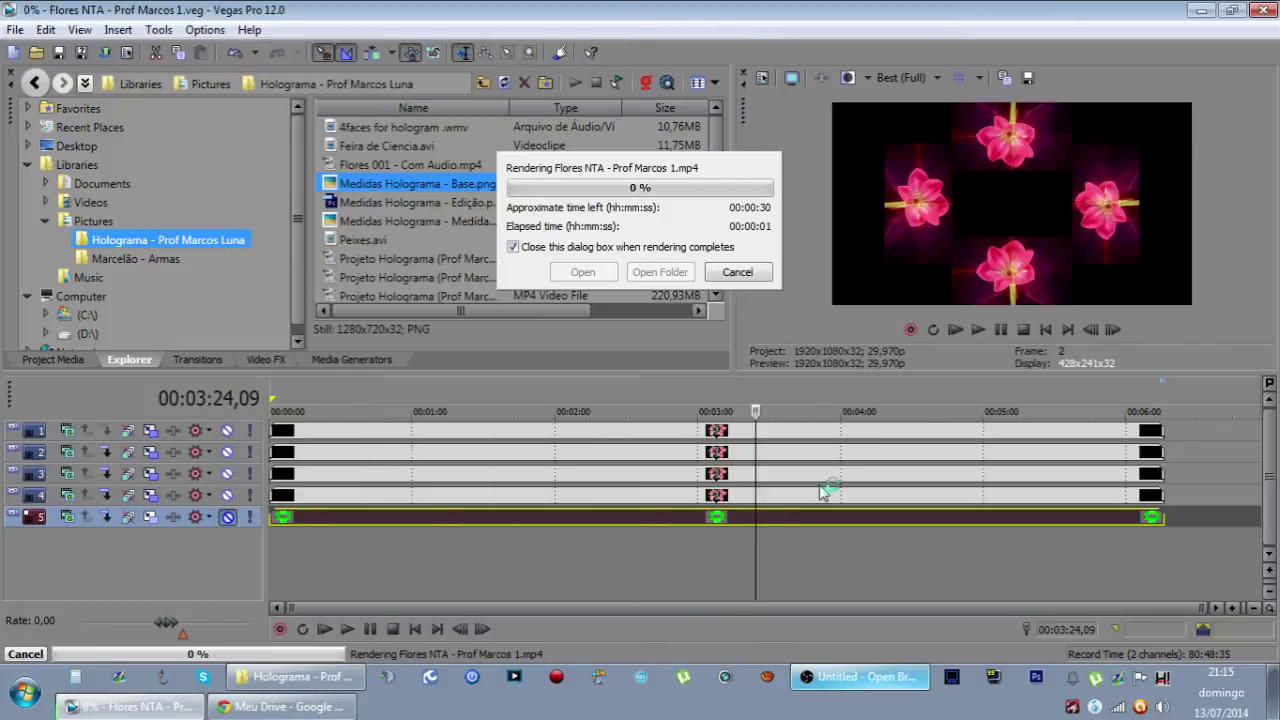